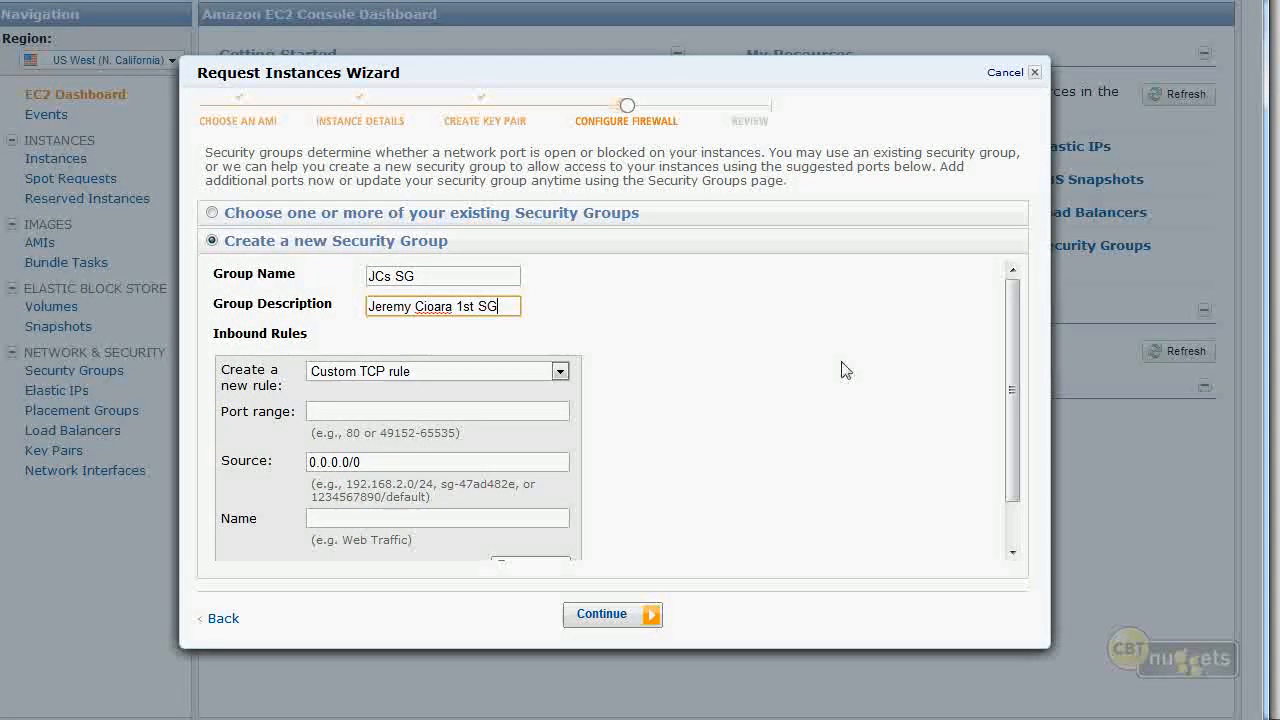
# Set up a custom TCP inbound rule for the new security group with port range 80
pyautogui.moveTo(1012, 390); pyautogui.dragTo(1012, 438)
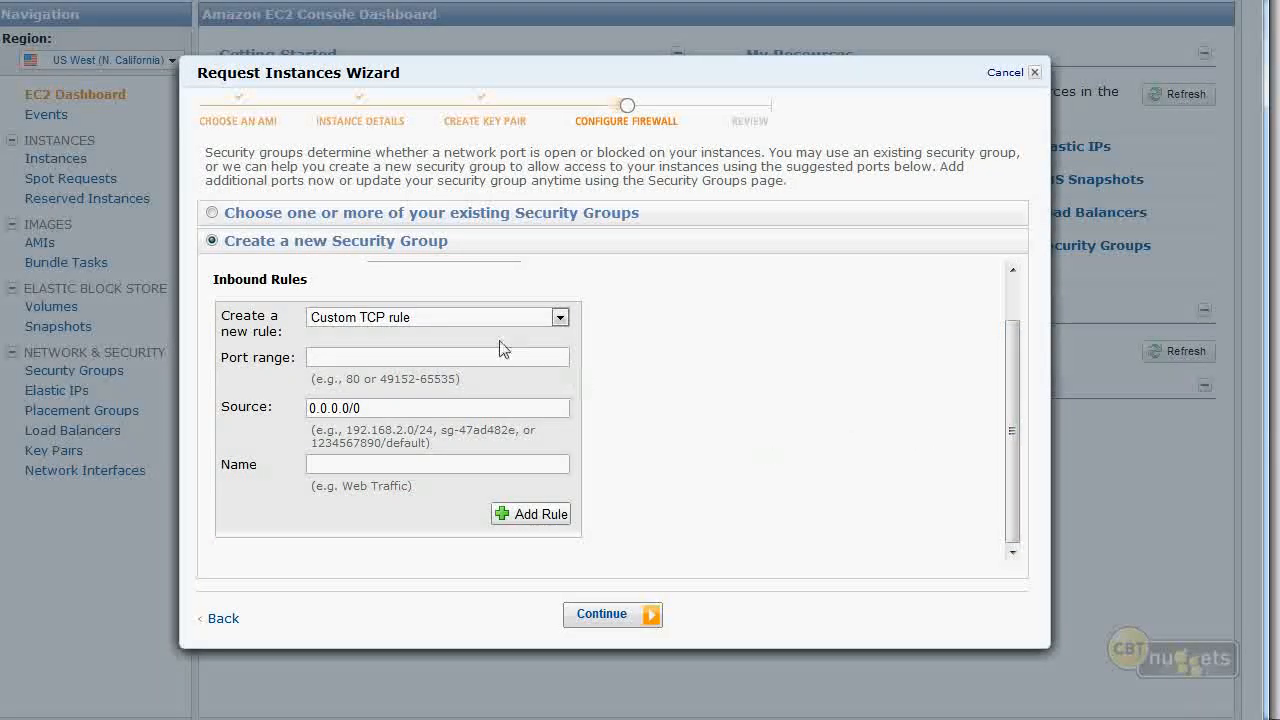
pyautogui.click(467, 318)
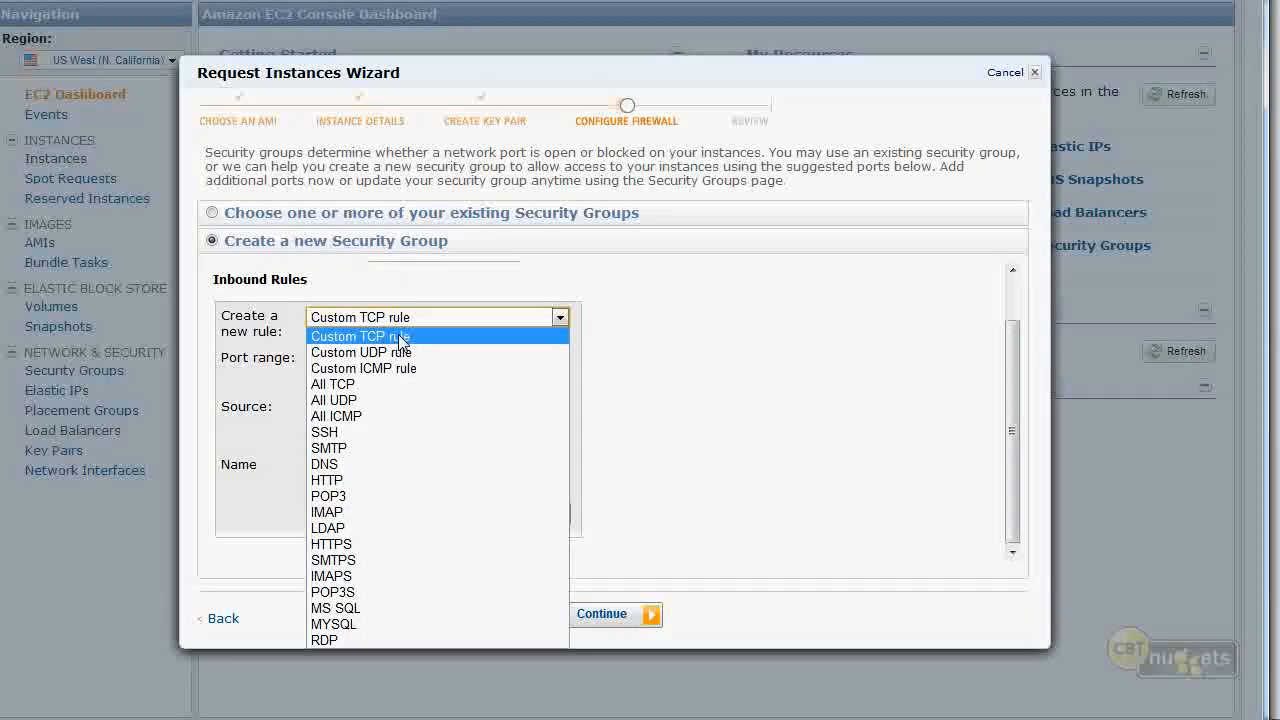
pyautogui.click(398, 336)
pyautogui.click(389, 357)
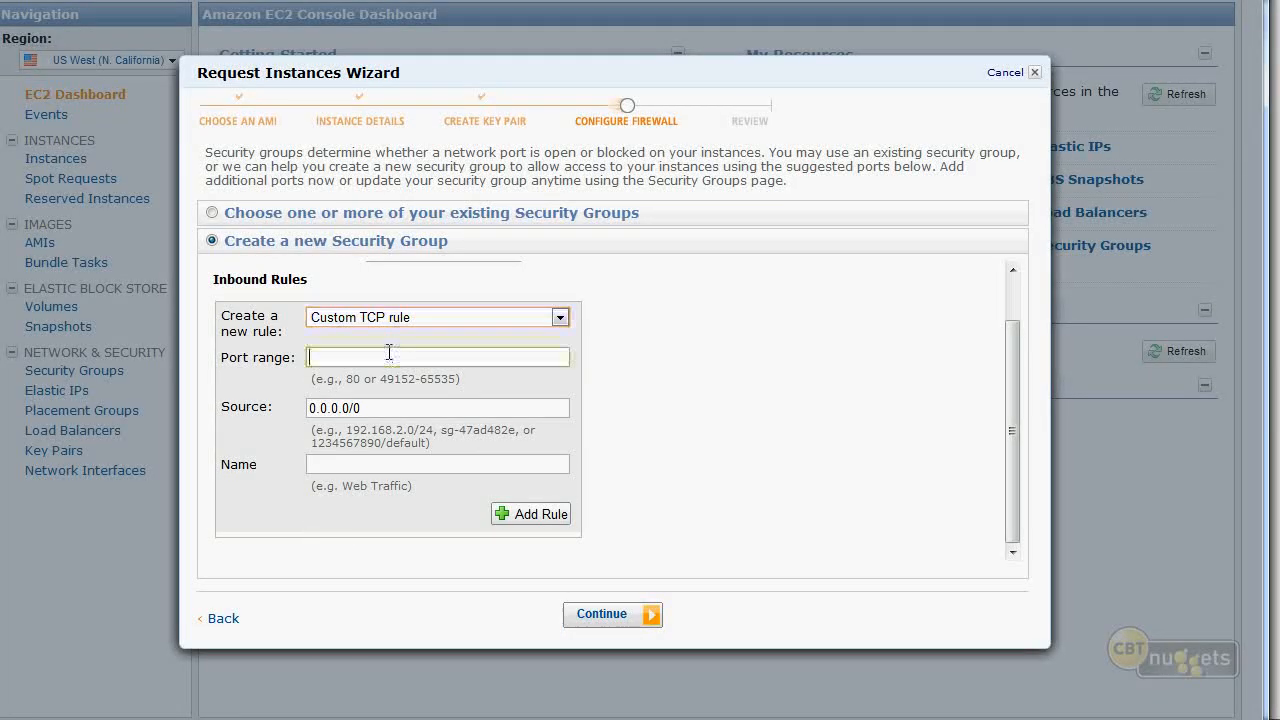
pyautogui.write('80')
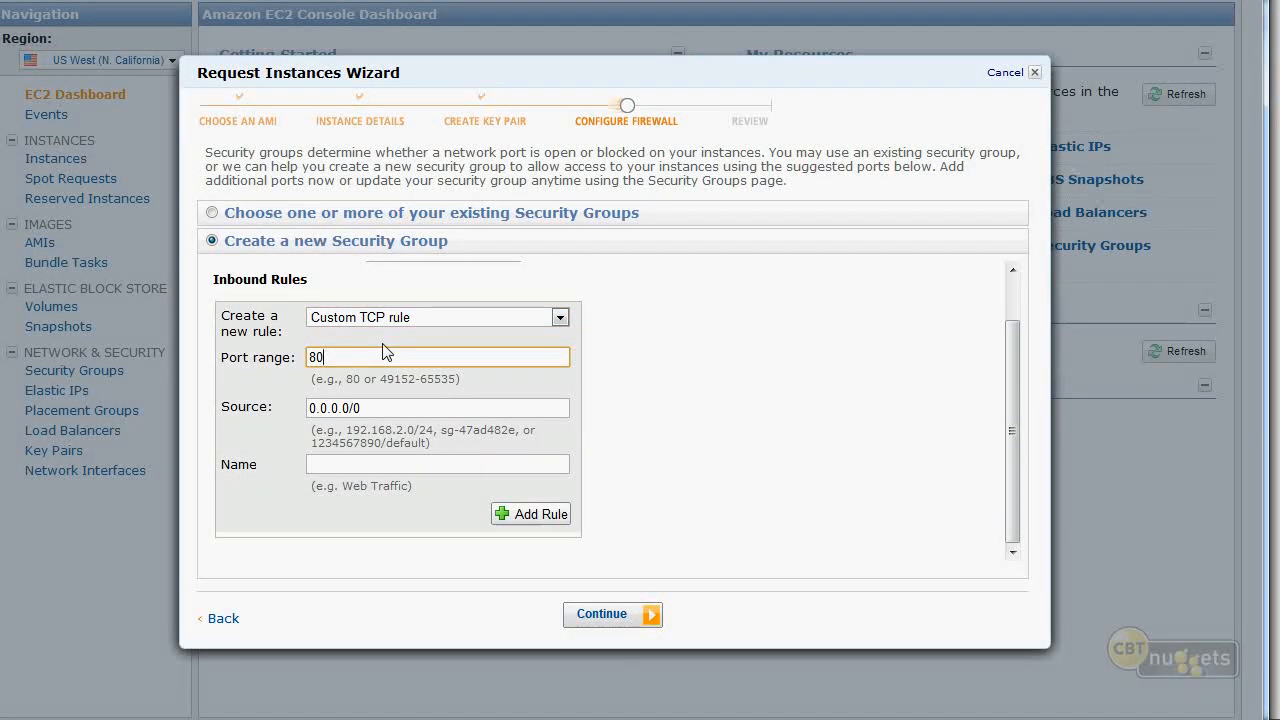
# Try the HTTP preset and the RDP preset as the type of the new inbound rule
pyautogui.click(481, 320)
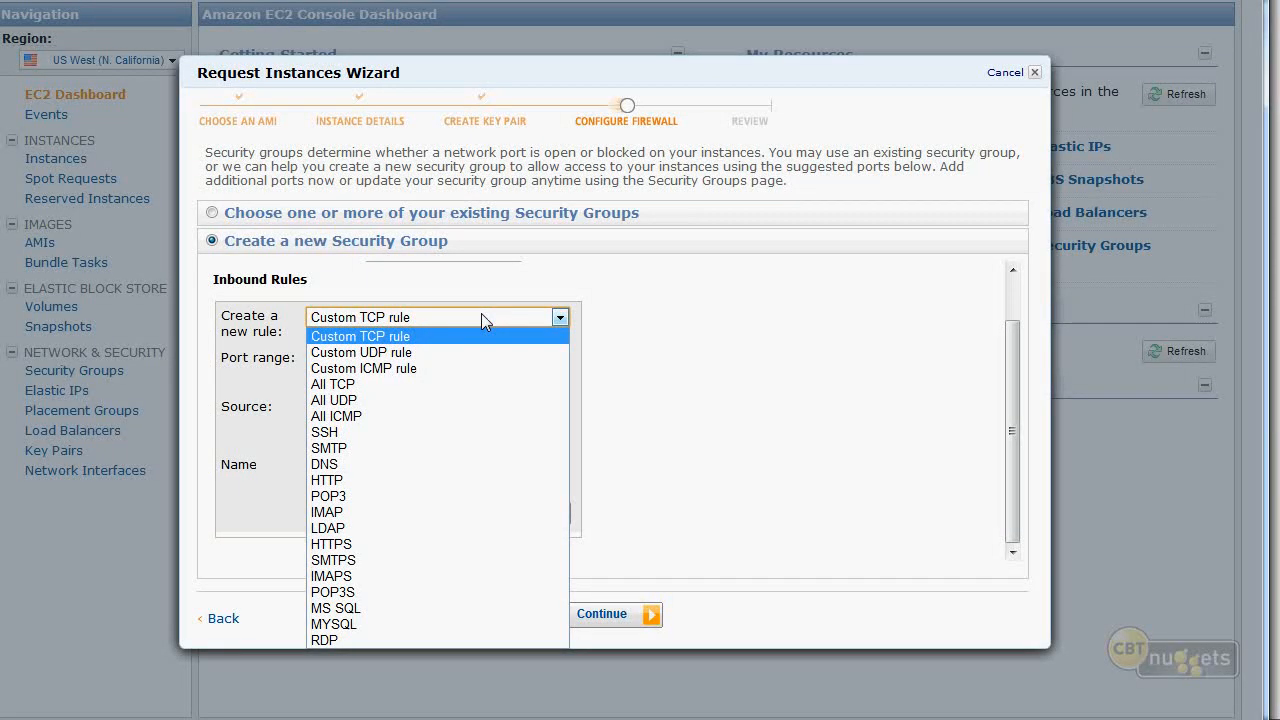
pyautogui.click(350, 480)
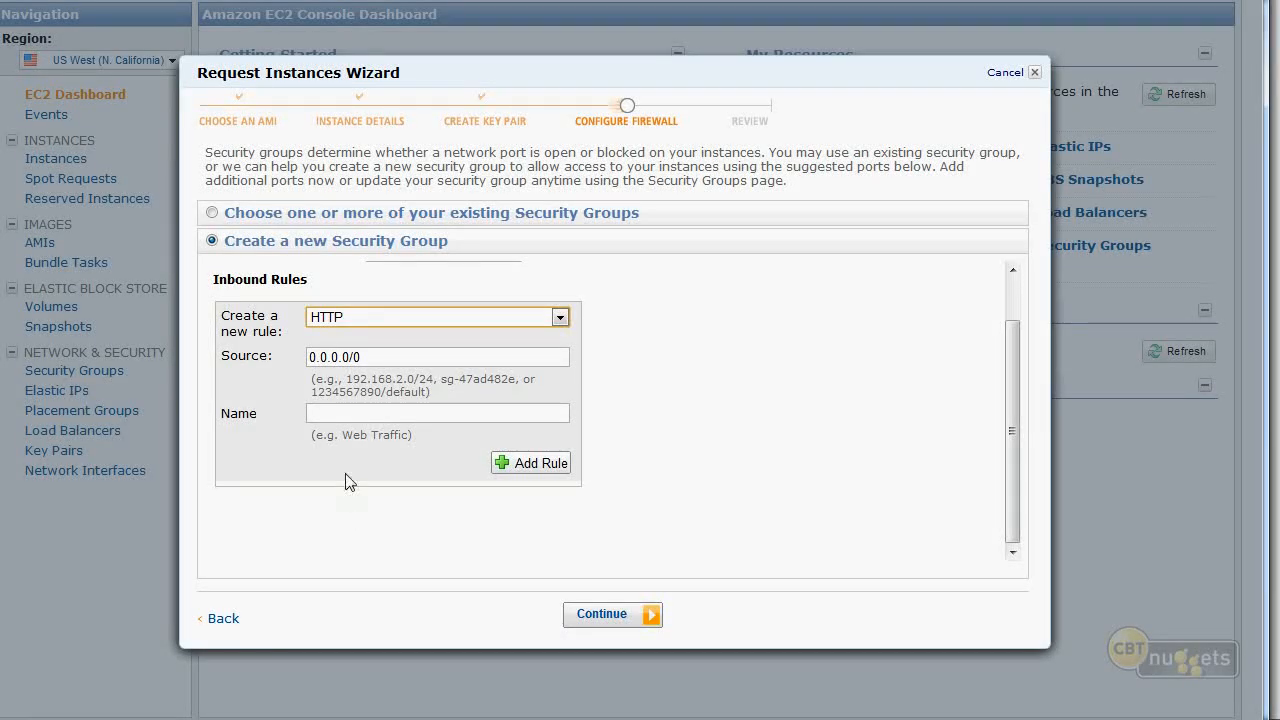
pyautogui.click(372, 317)
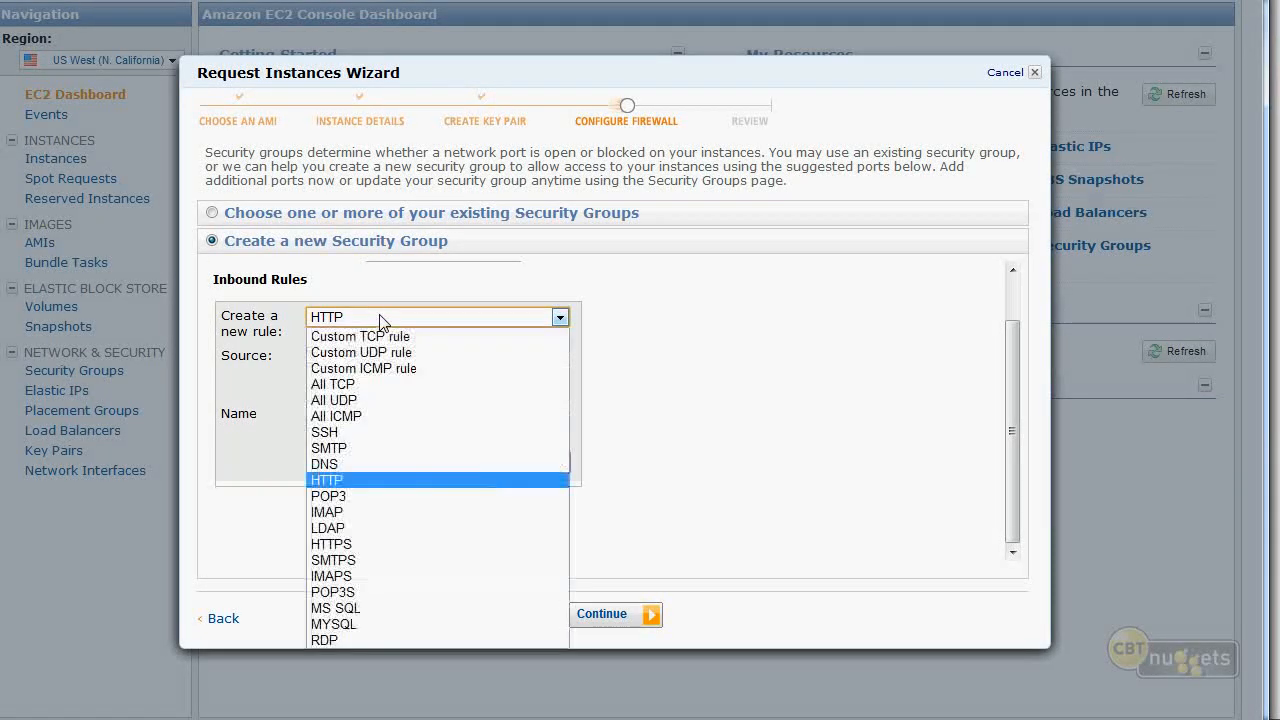
pyautogui.click(342, 640)
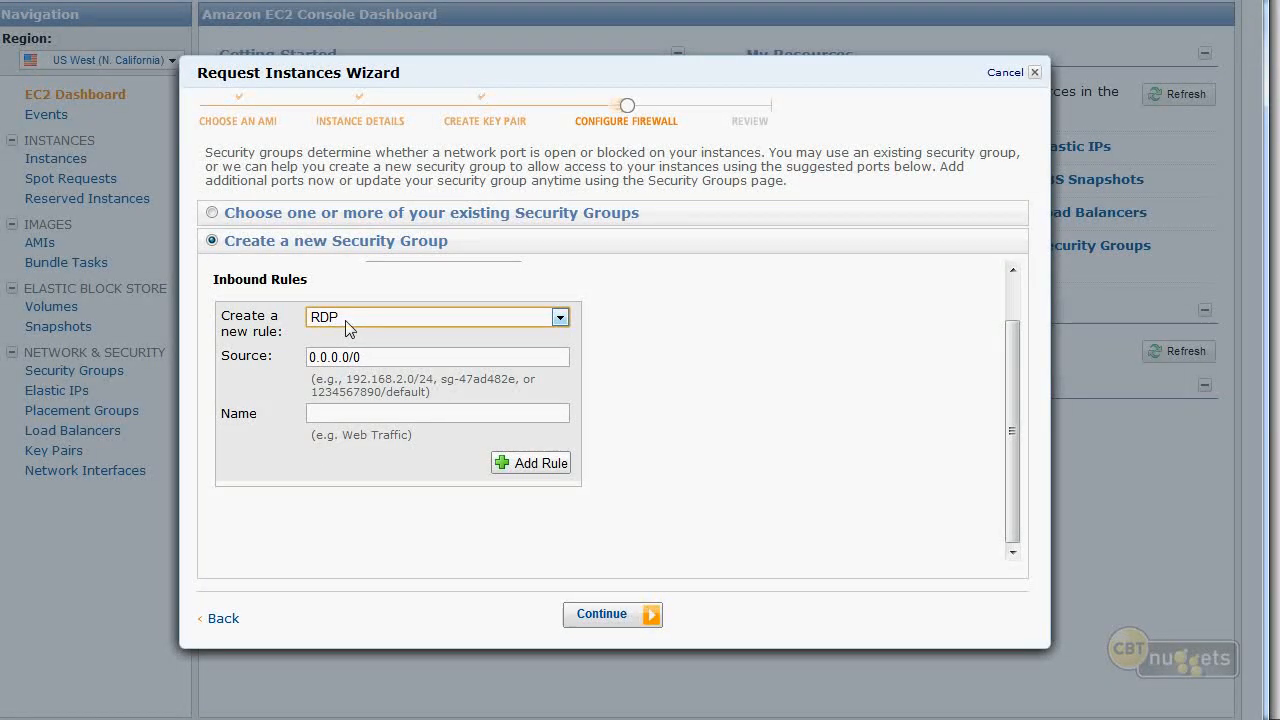
pyautogui.click(391, 316)
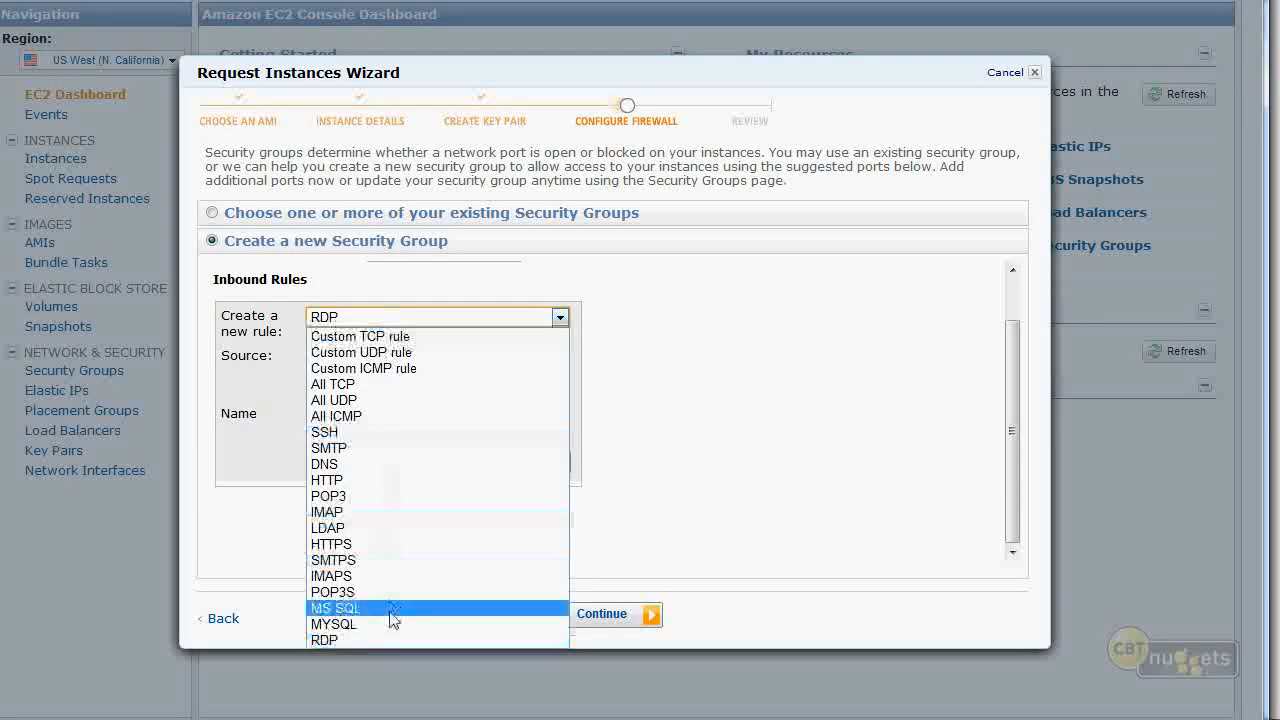
pyautogui.click(344, 642)
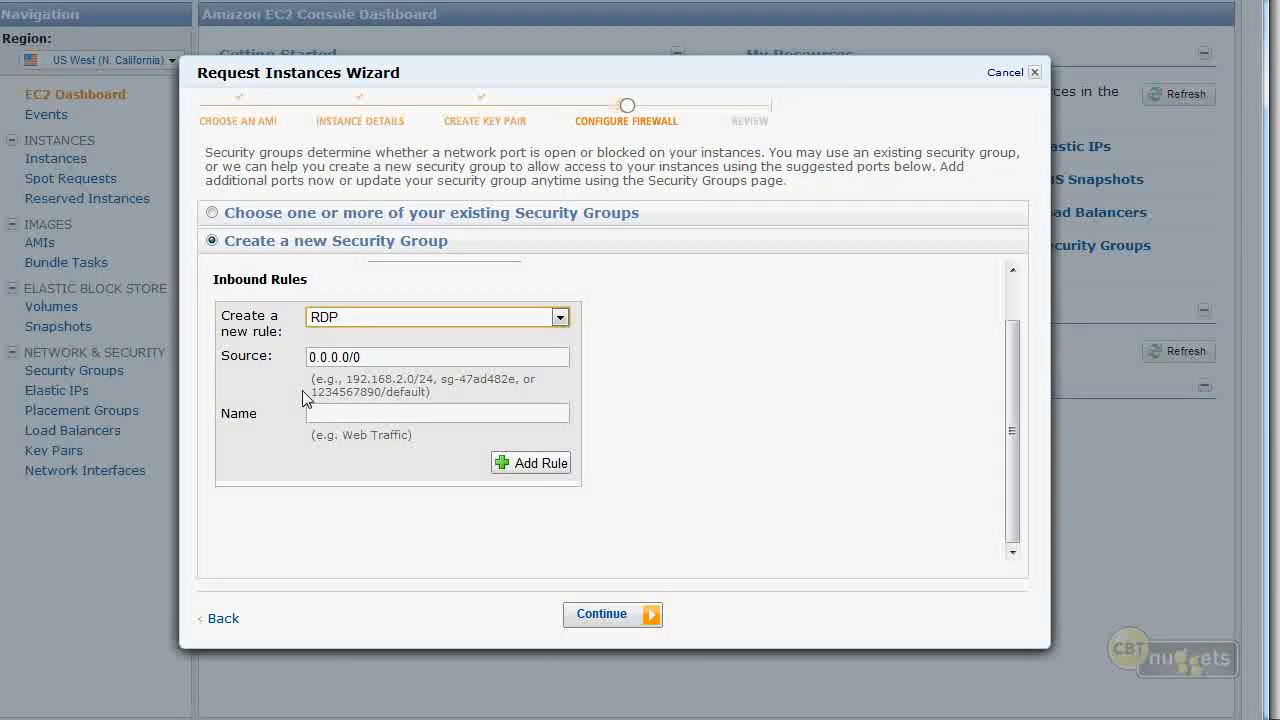
# Change the new inbound rule's type to SSH
pyautogui.click(473, 316)
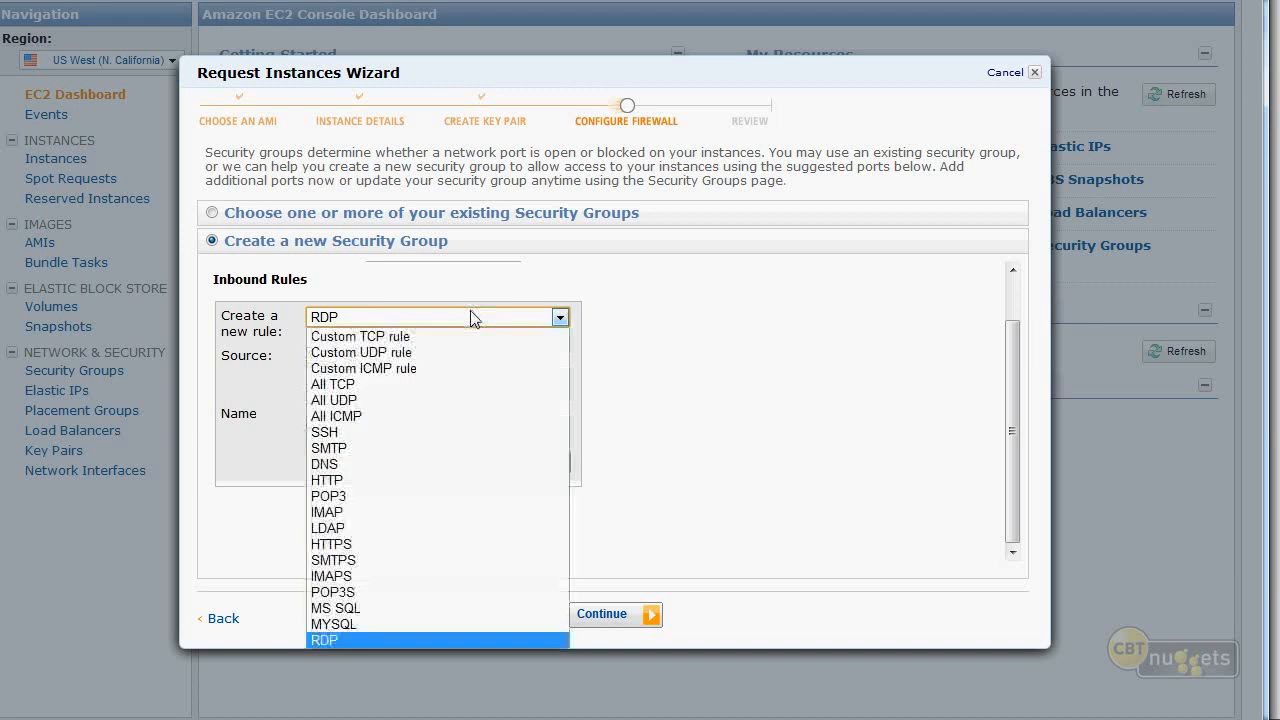
pyautogui.click(423, 432)
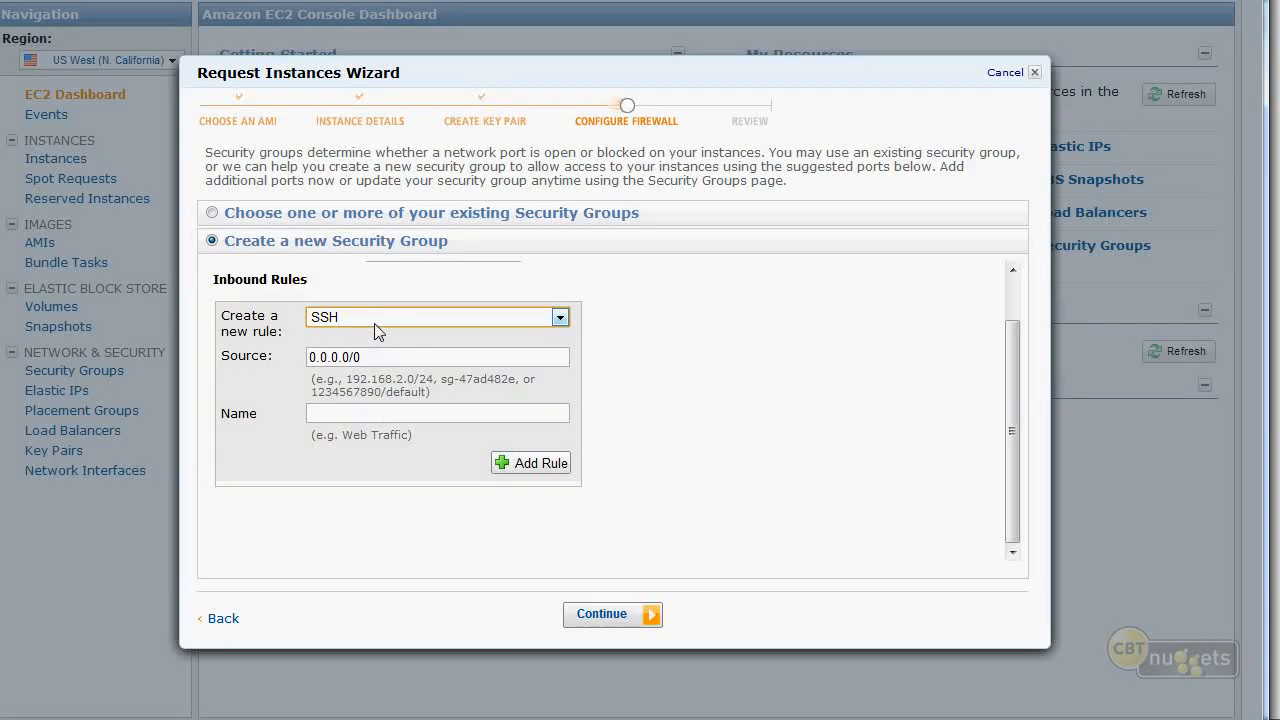
pyautogui.click(369, 354)
pyautogui.moveTo(360, 356); pyautogui.dragTo(240, 358)
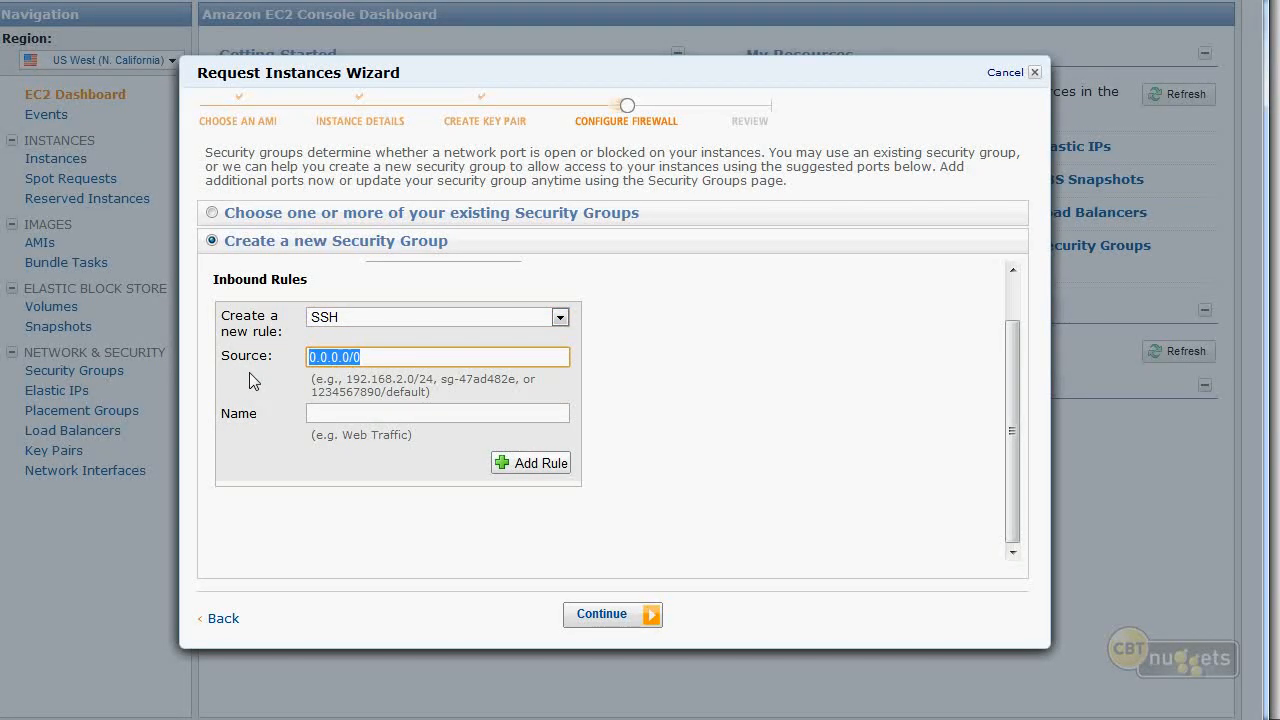
pyautogui.click(389, 362)
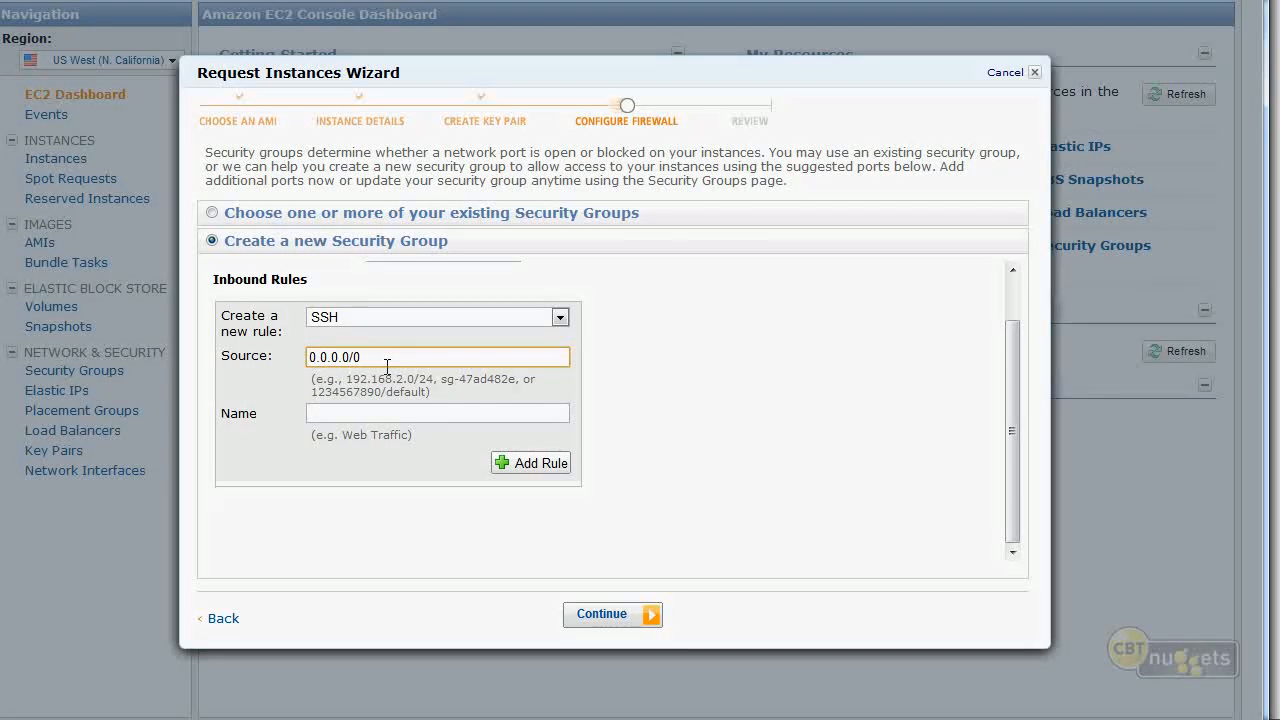
# Restrict the SSH rule's source to the network range 68.55.77.0/24
pyautogui.moveTo(392, 358); pyautogui.dragTo(360, 357)
pyautogui.click(324, 356)
pyautogui.moveTo(386, 356); pyautogui.dragTo(288, 357)
pyautogui.write('68.55.77.')
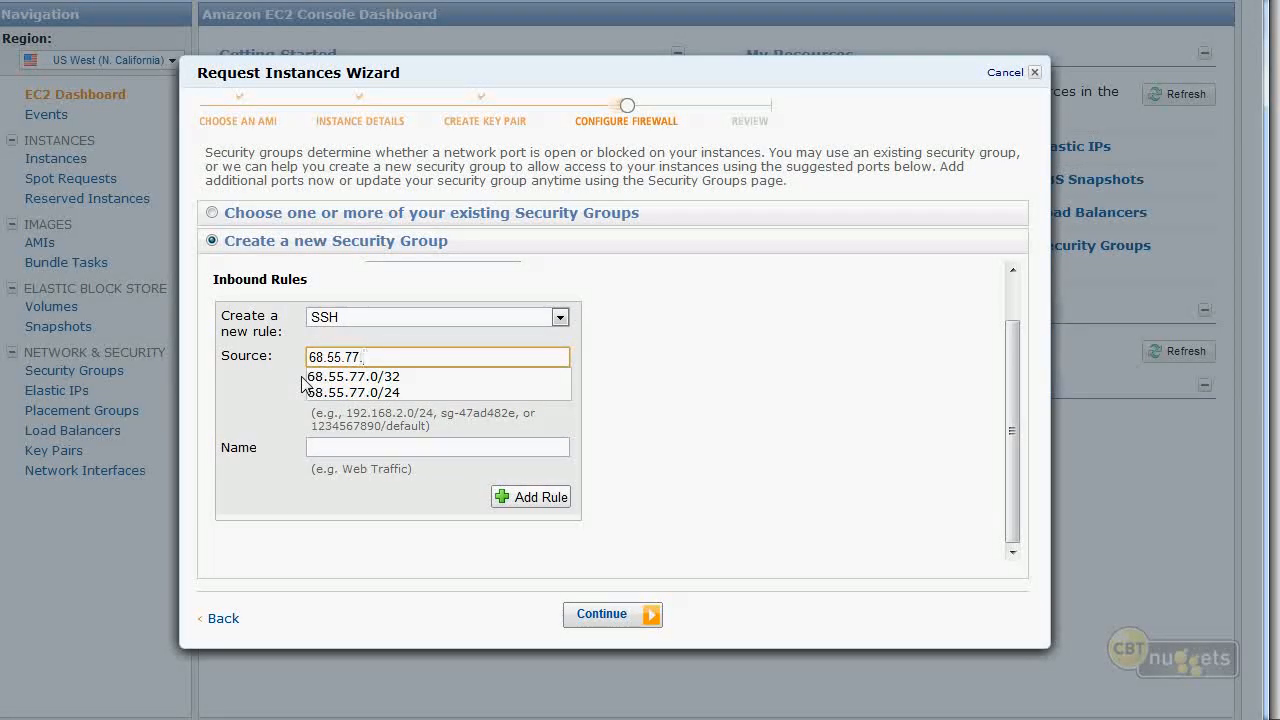
pyautogui.write('29')
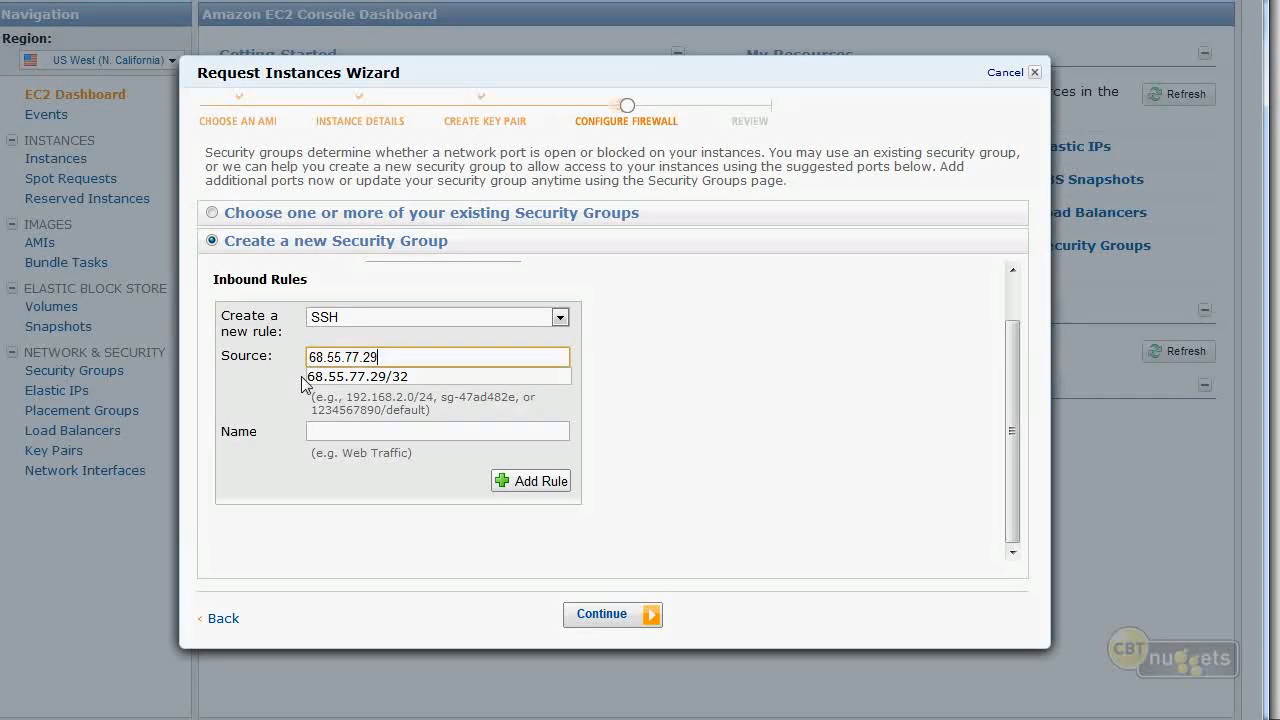
pyautogui.press('BackSpace')
pyautogui.press('BackSpace')
pyautogui.write('9/')
pyautogui.press('BackSpace')
pyautogui.write('0/24')
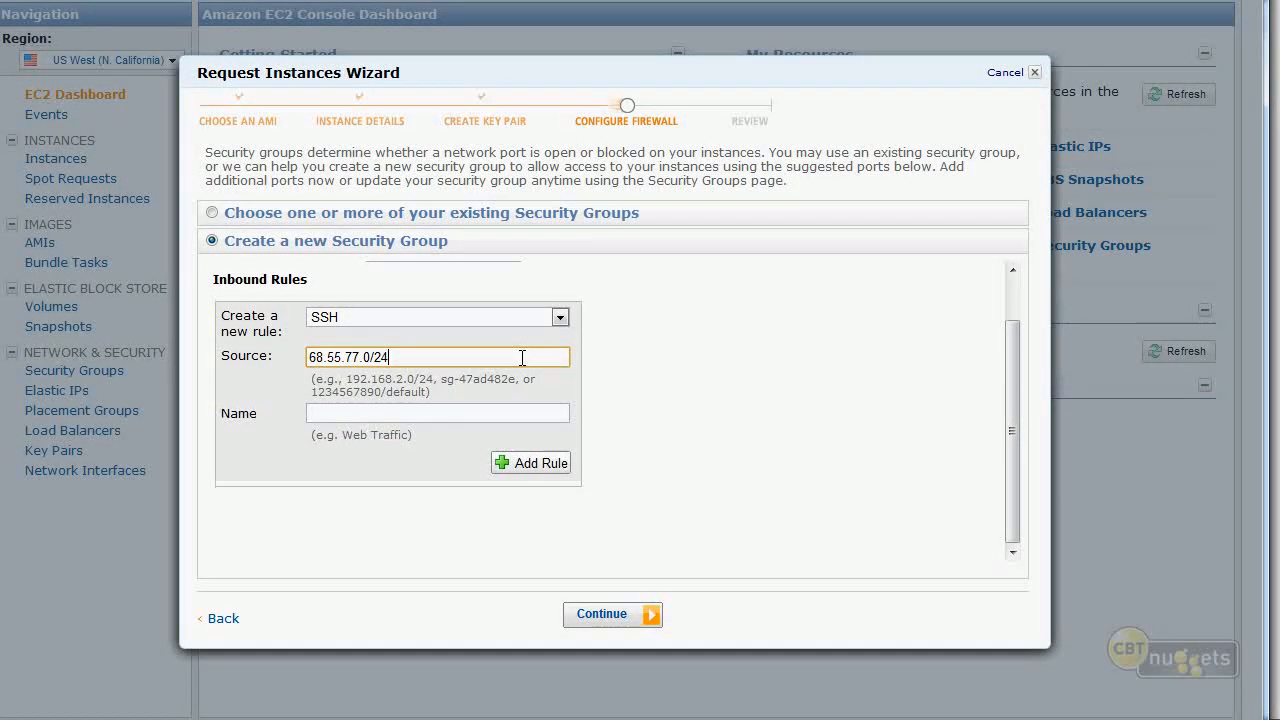
pyautogui.moveTo(430, 357); pyautogui.dragTo(262, 332)
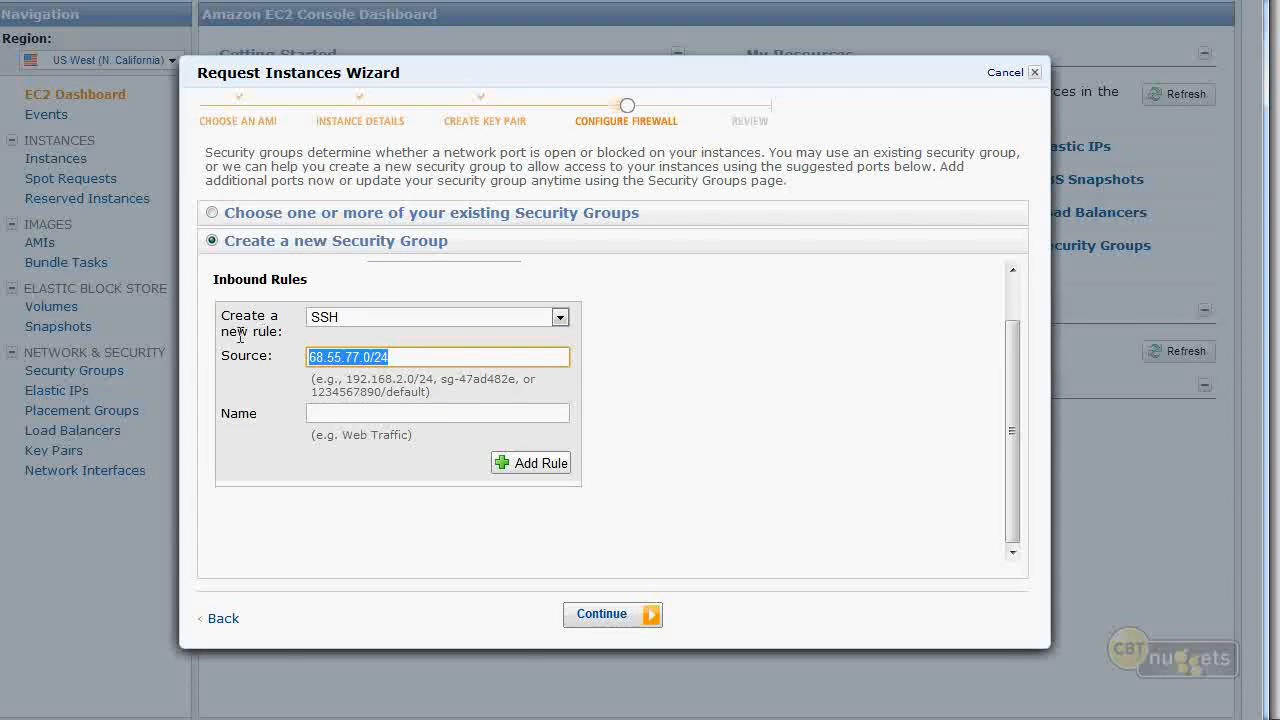
pyautogui.moveTo(359, 357); pyautogui.dragTo(305, 362)
pyautogui.moveTo(390, 358); pyautogui.dragTo(363, 358)
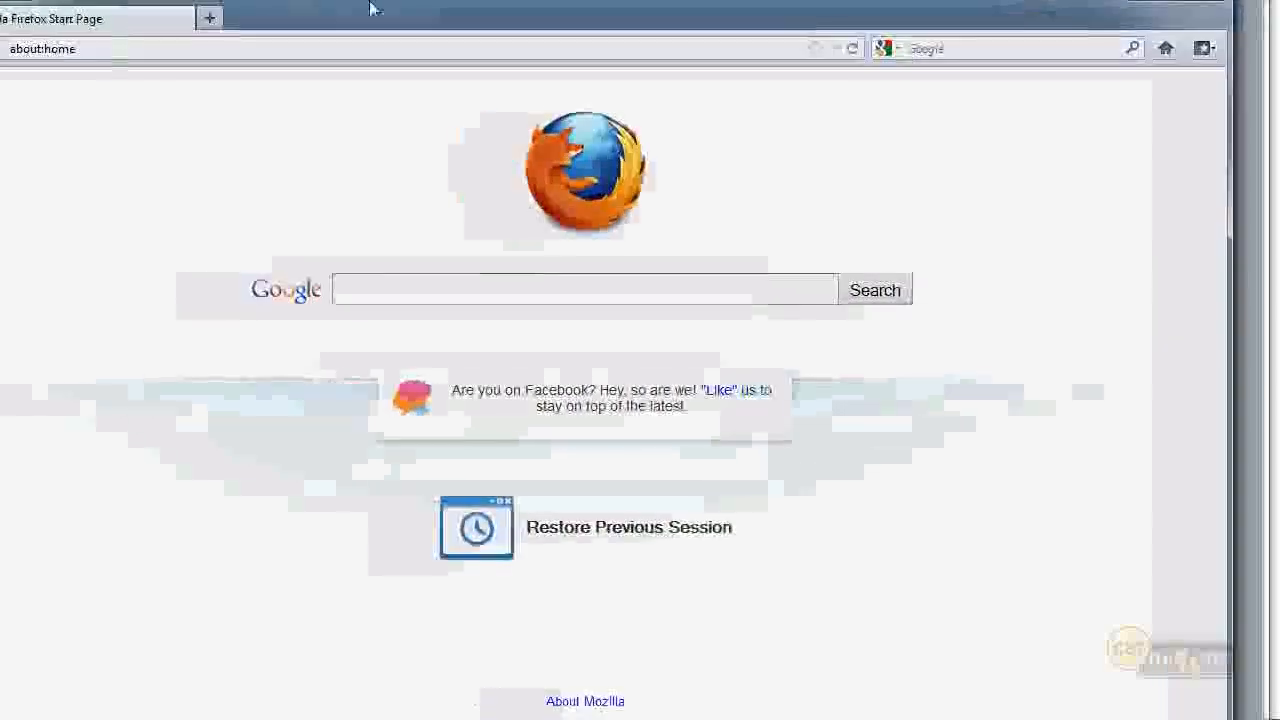
# Switch to the Firefox start page, search Google for "whats my ip" and copy the public IP address
pyautogui.click(393, 287)
pyautogui.write('whats my ip')
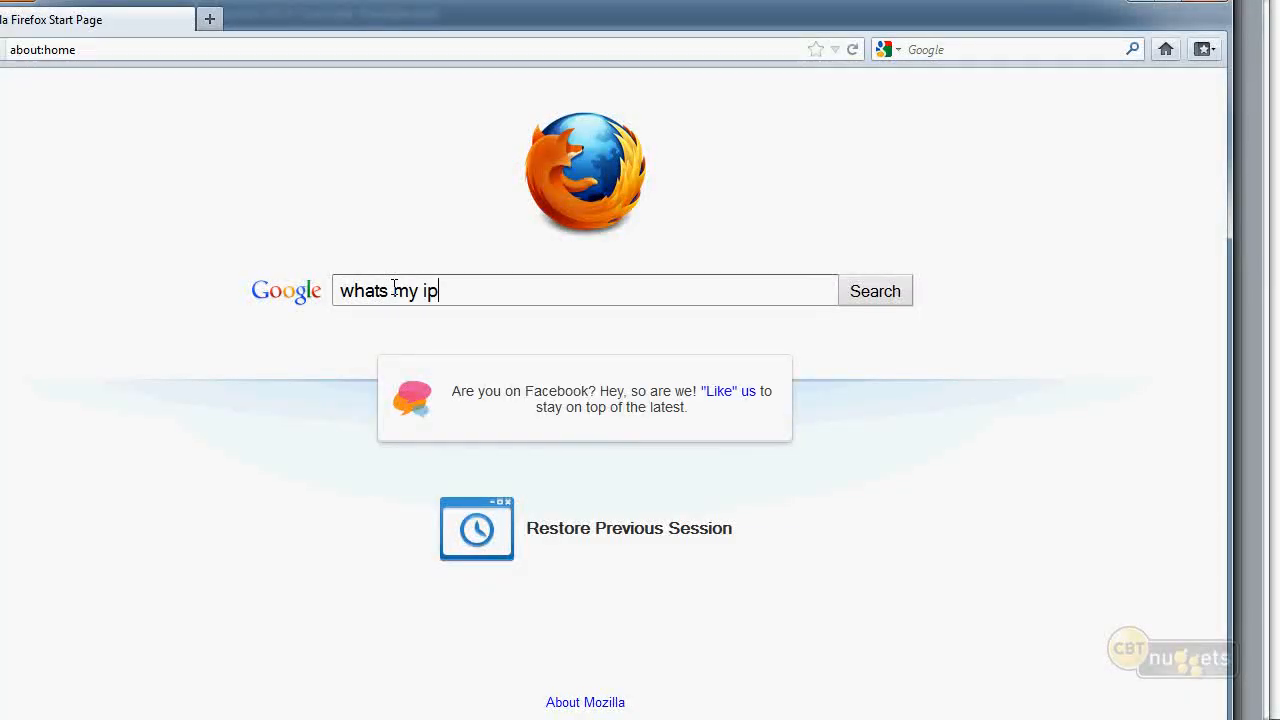
pyautogui.press('Return')
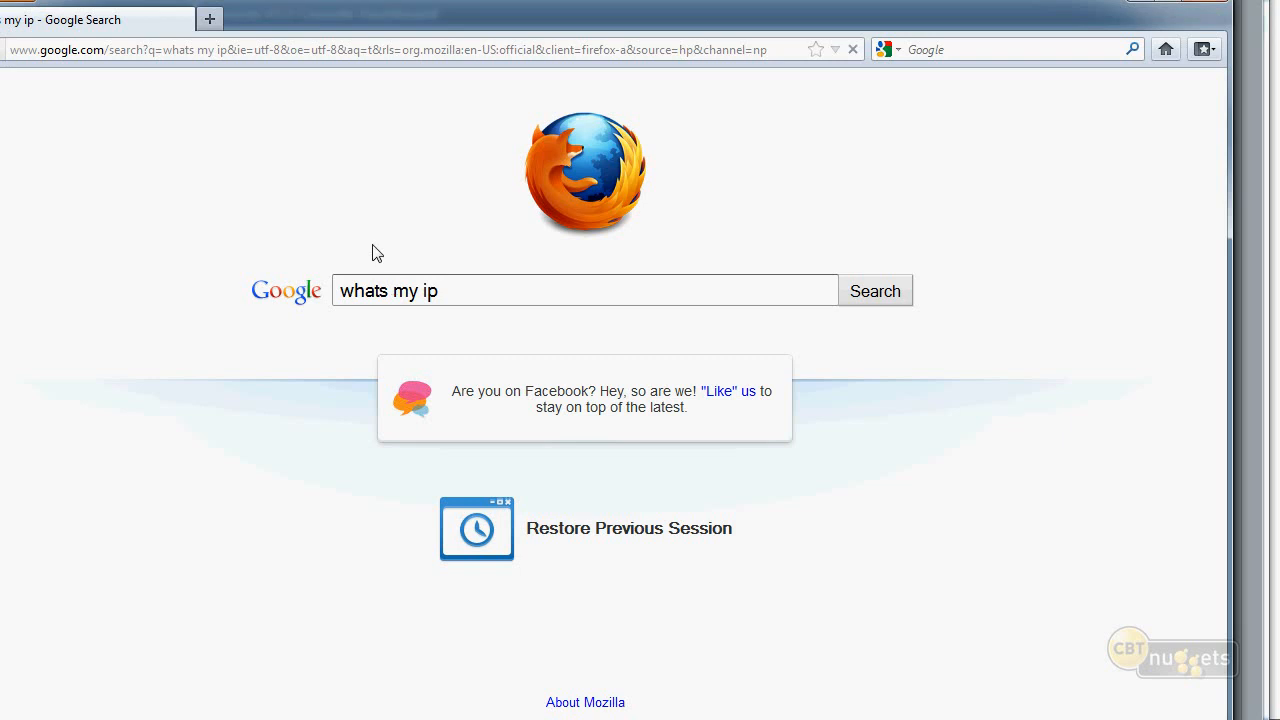
pyautogui.moveTo(467, 265); pyautogui.dragTo(346, 259)
pyautogui.hotkey('ctrl', 'c')
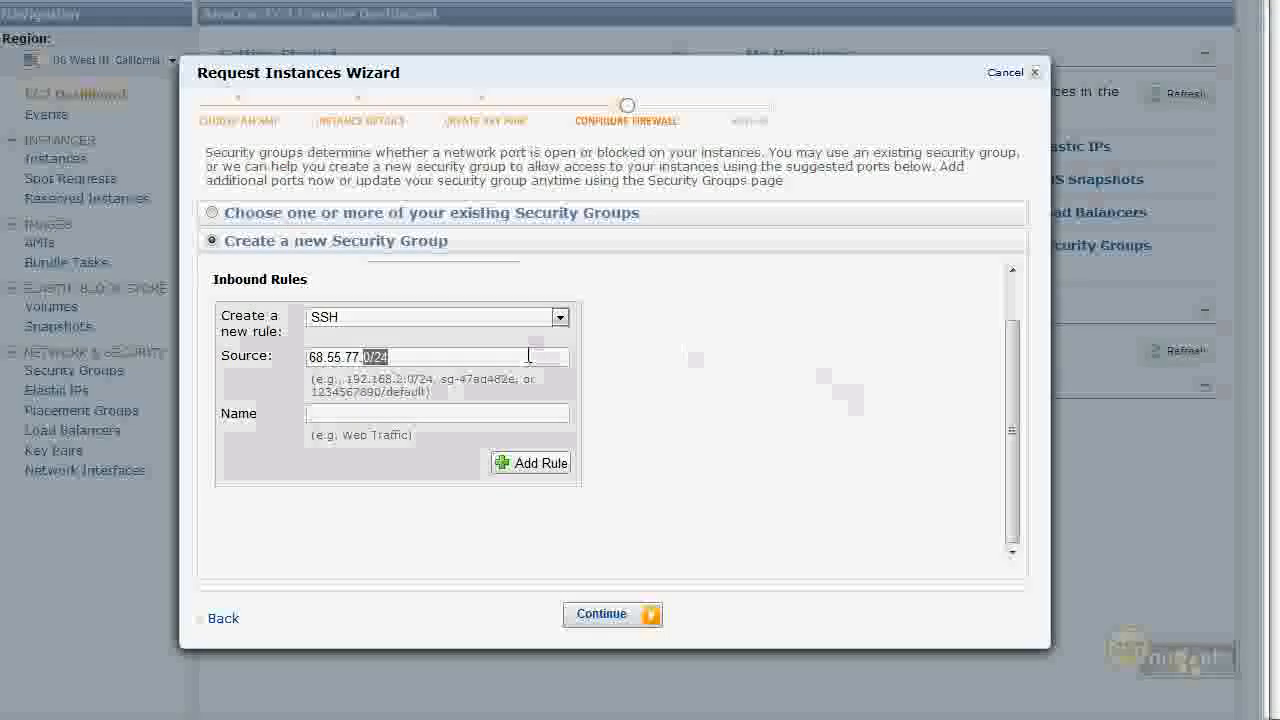
# Replace the SSH rule's source with the copied public IP address followed by /32
pyautogui.click(474, 362)
pyautogui.moveTo(474, 362); pyautogui.dragTo(275, 362)
pyautogui.hotkey('ctrl', 'v')
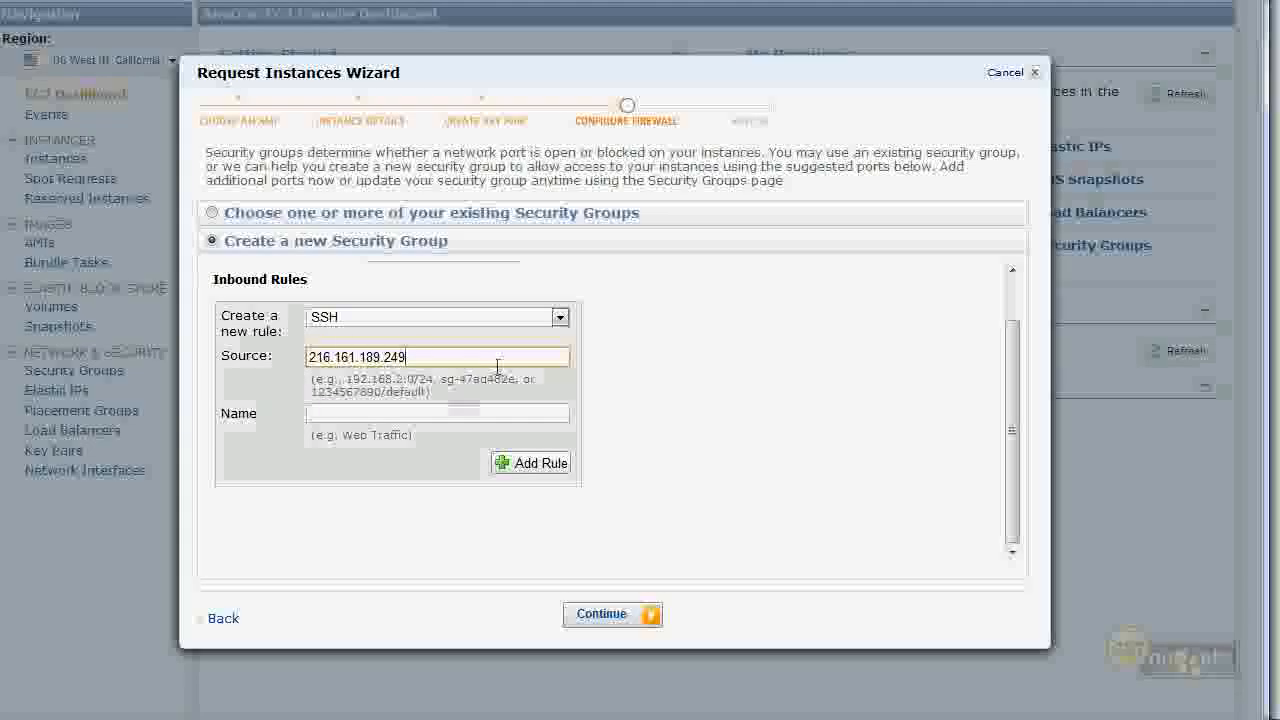
pyautogui.write('/32')
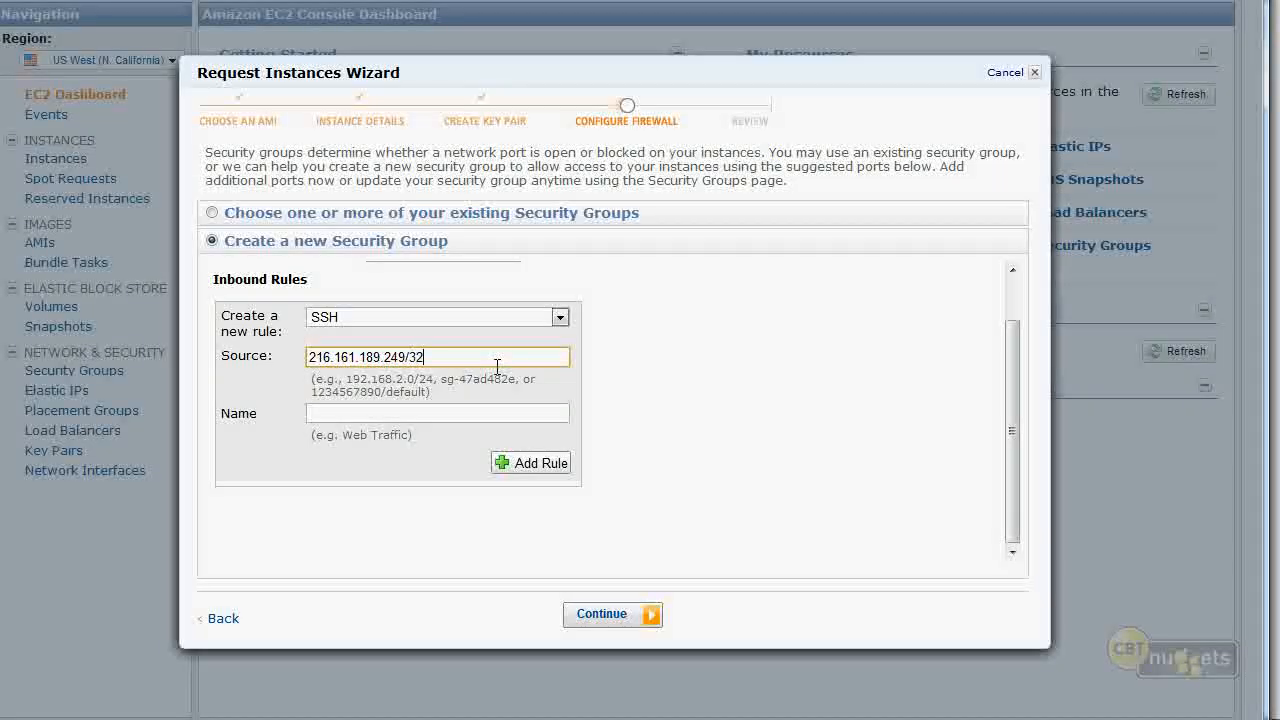
pyautogui.doubleClick(416, 357)
# Name the SSH rule "SSH from My House" and add it to the security group's inbound rules
pyautogui.click(435, 407)
pyautogui.write('SSH from My House')
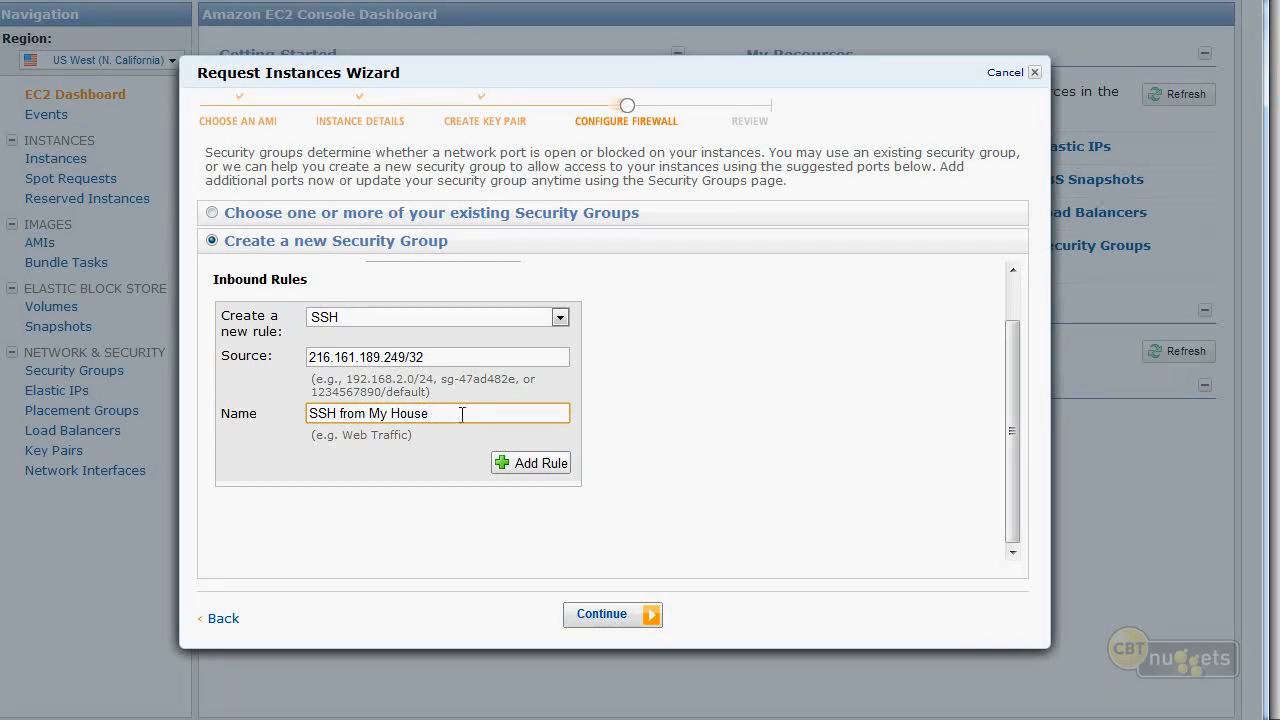
pyautogui.click(528, 463)
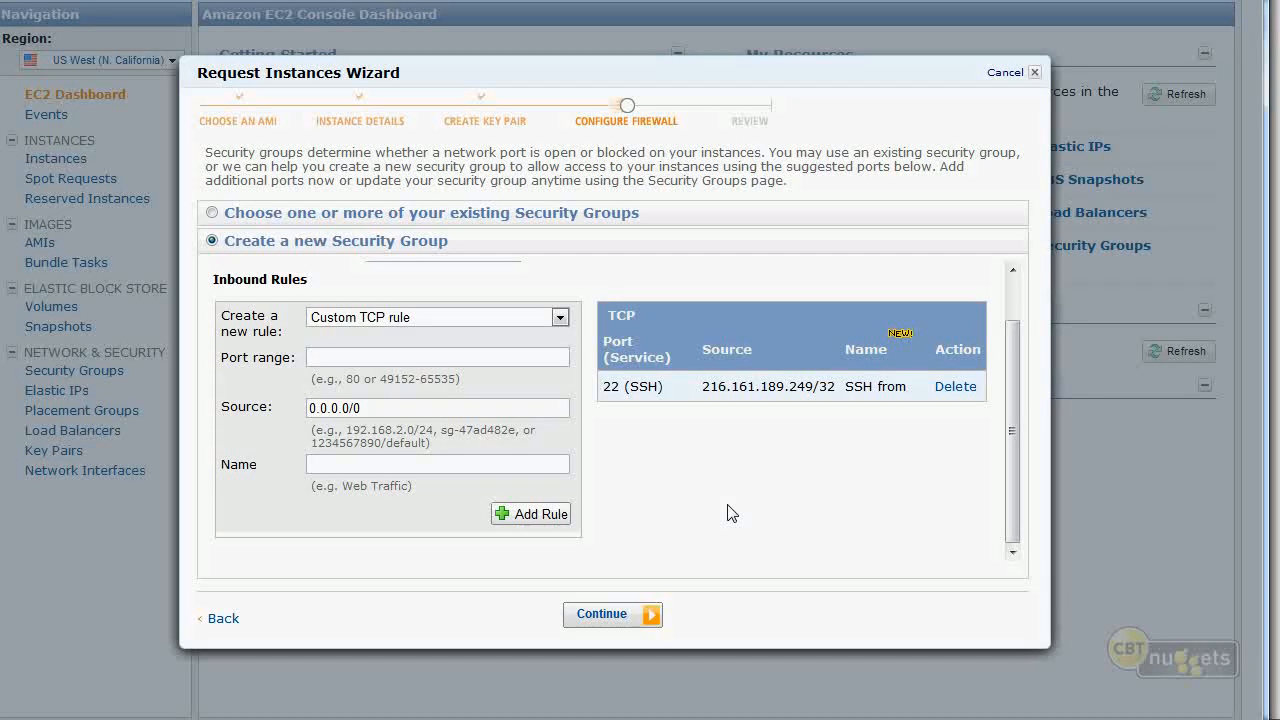
# Add an HTTP inbound rule with source 0.0.0.0/0, named "Web Traffic from All"
pyautogui.click(409, 359)
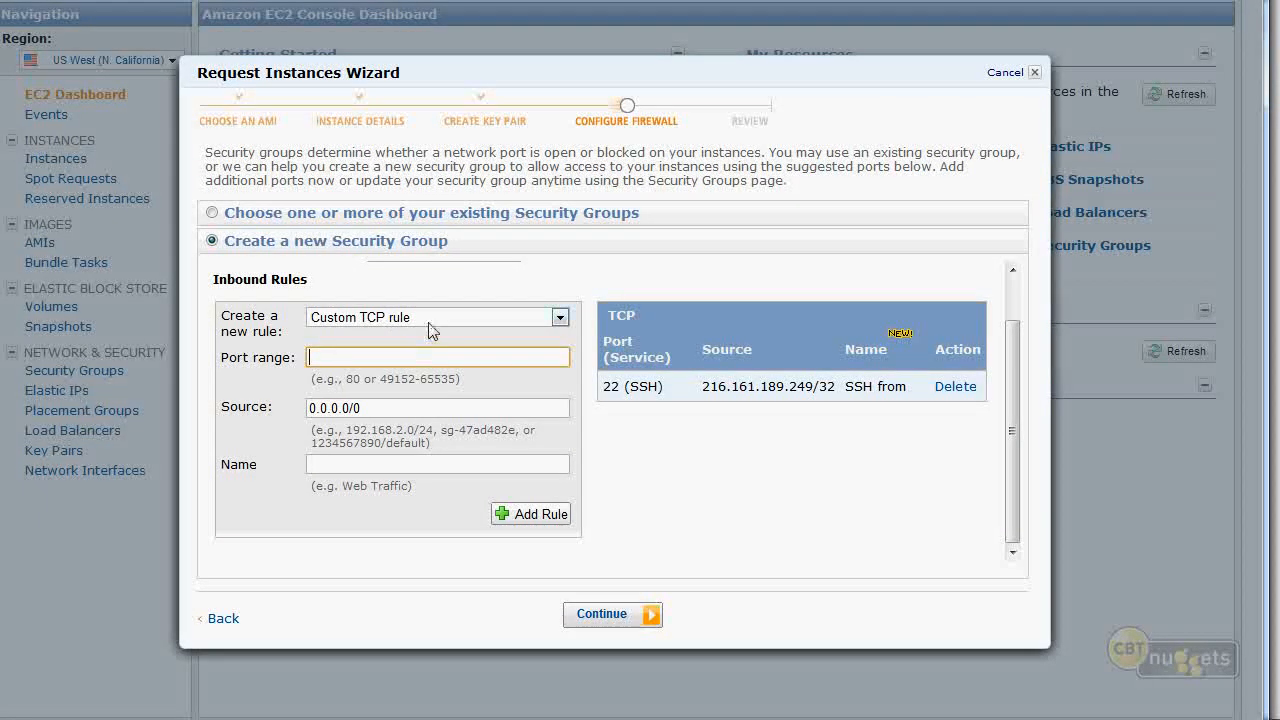
pyautogui.click(432, 324)
pyautogui.click(358, 483)
pyautogui.moveTo(386, 357); pyautogui.dragTo(312, 359)
pyautogui.click(334, 411)
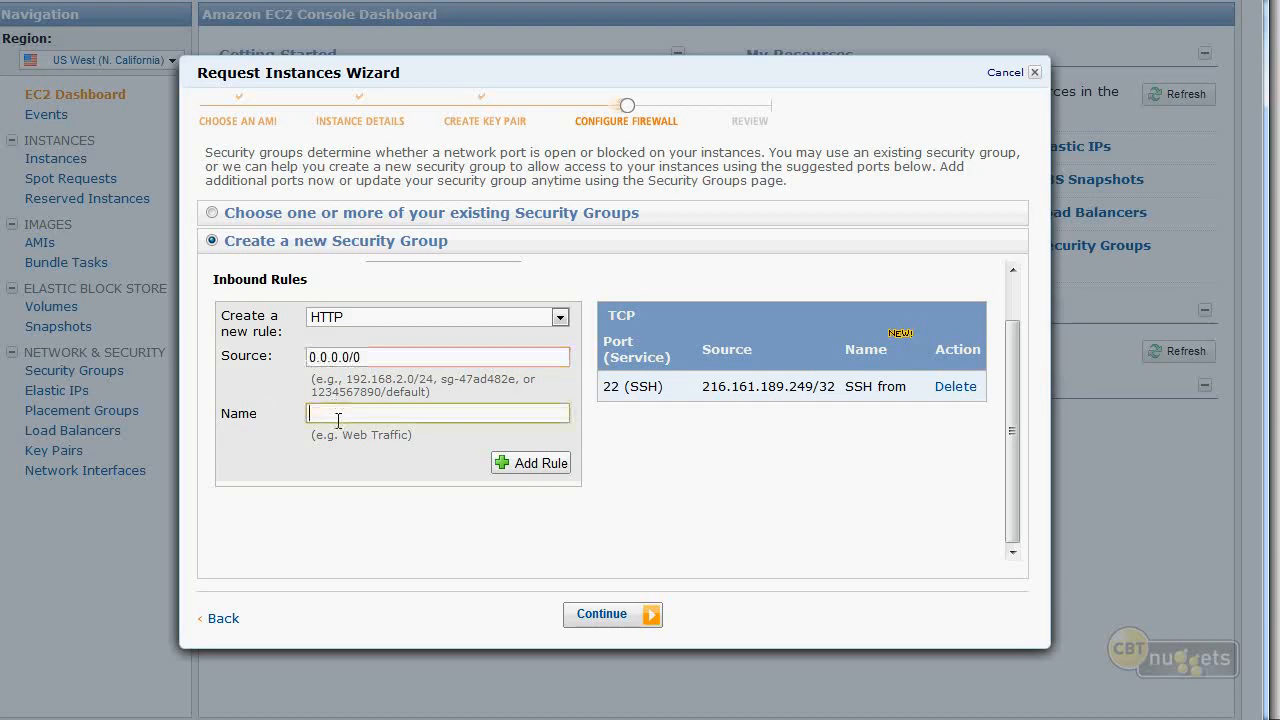
pyautogui.write('Web Traffic from All')
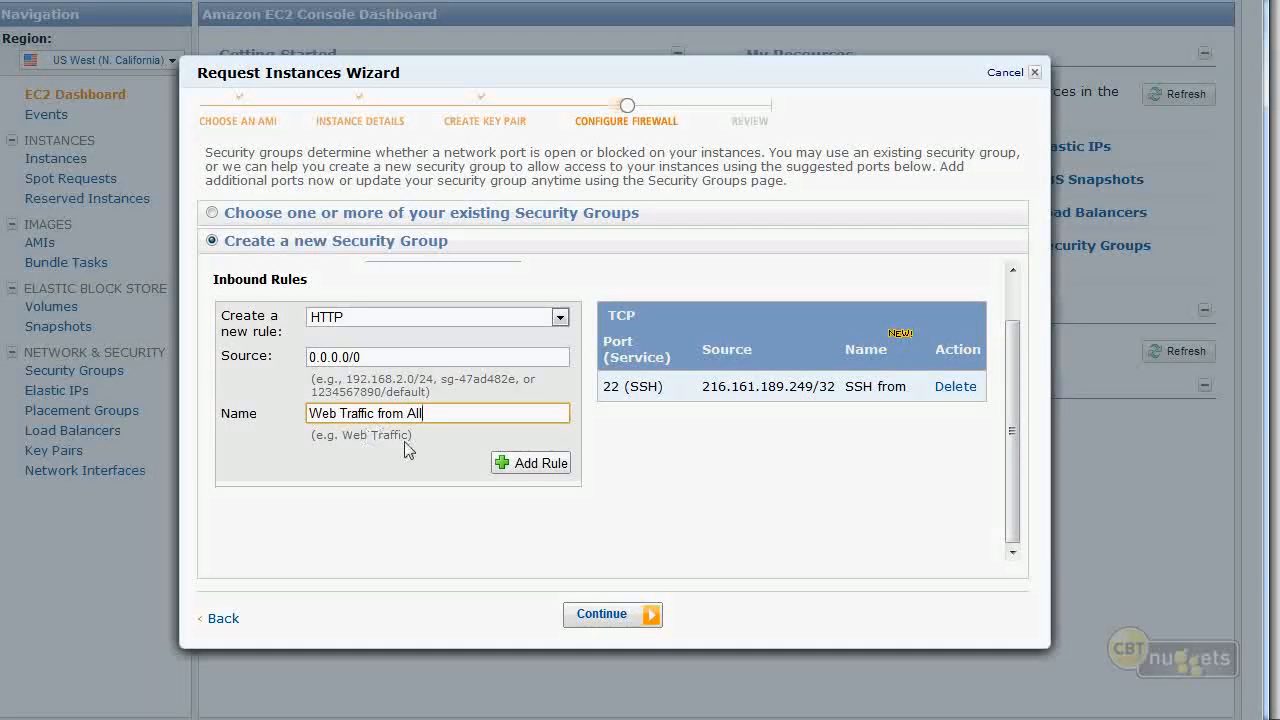
pyautogui.click(507, 469)
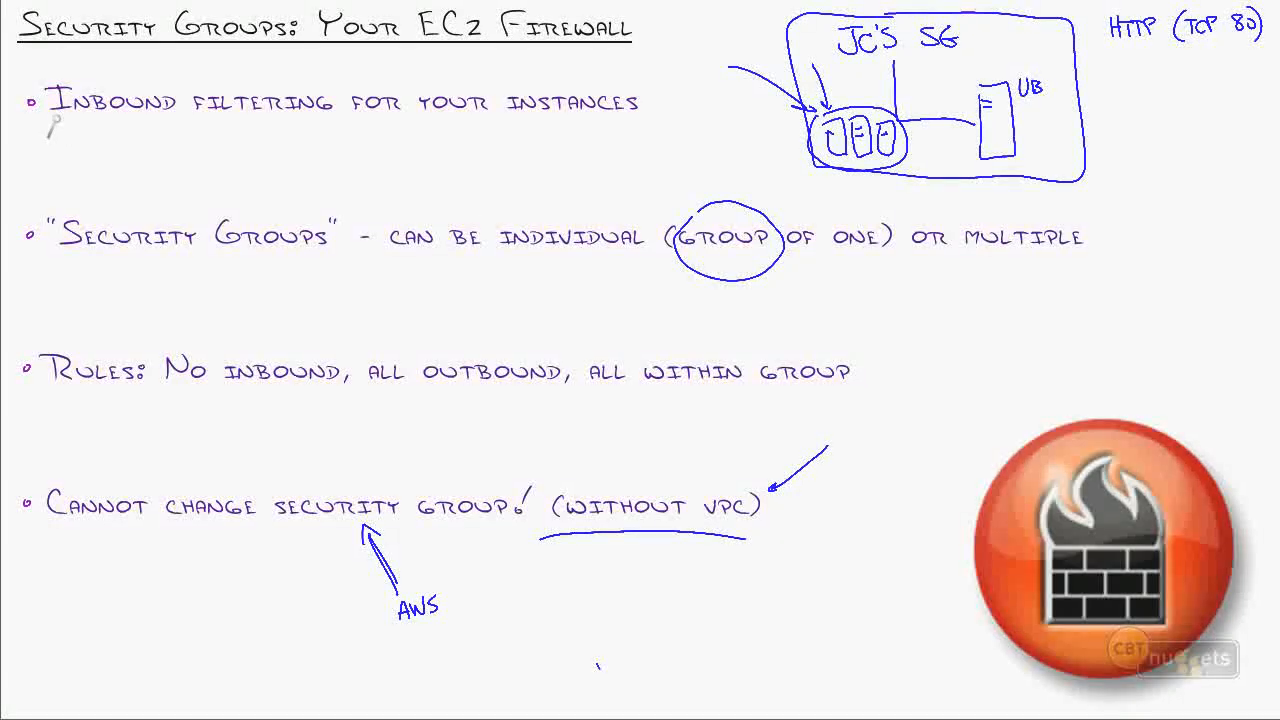
pyautogui.moveTo(47, 117); pyautogui.dragTo(157, 126)
pyautogui.moveTo(68, 141); pyautogui.dragTo(173, 146)
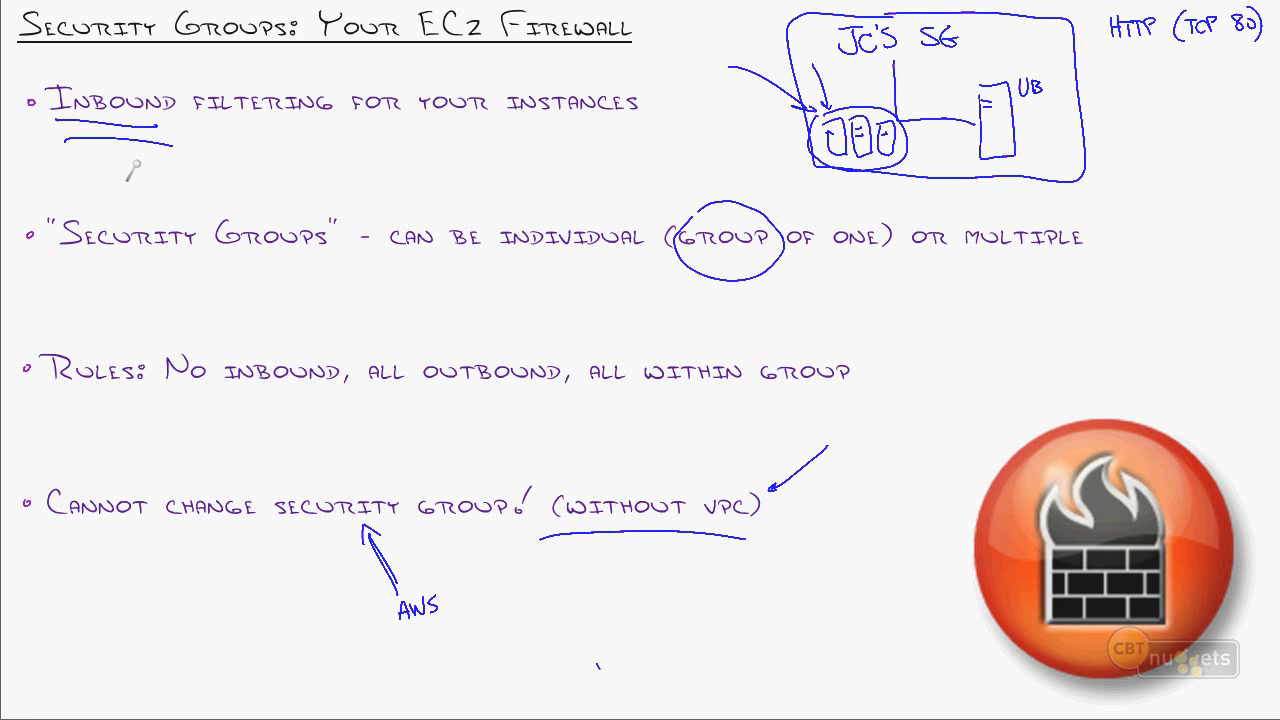
pyautogui.moveTo(146, 325)
pyautogui.mouseDown()
pyautogui.moveTo(890, 462)
pyautogui.moveTo(242, 328)
pyautogui.mouseUp()
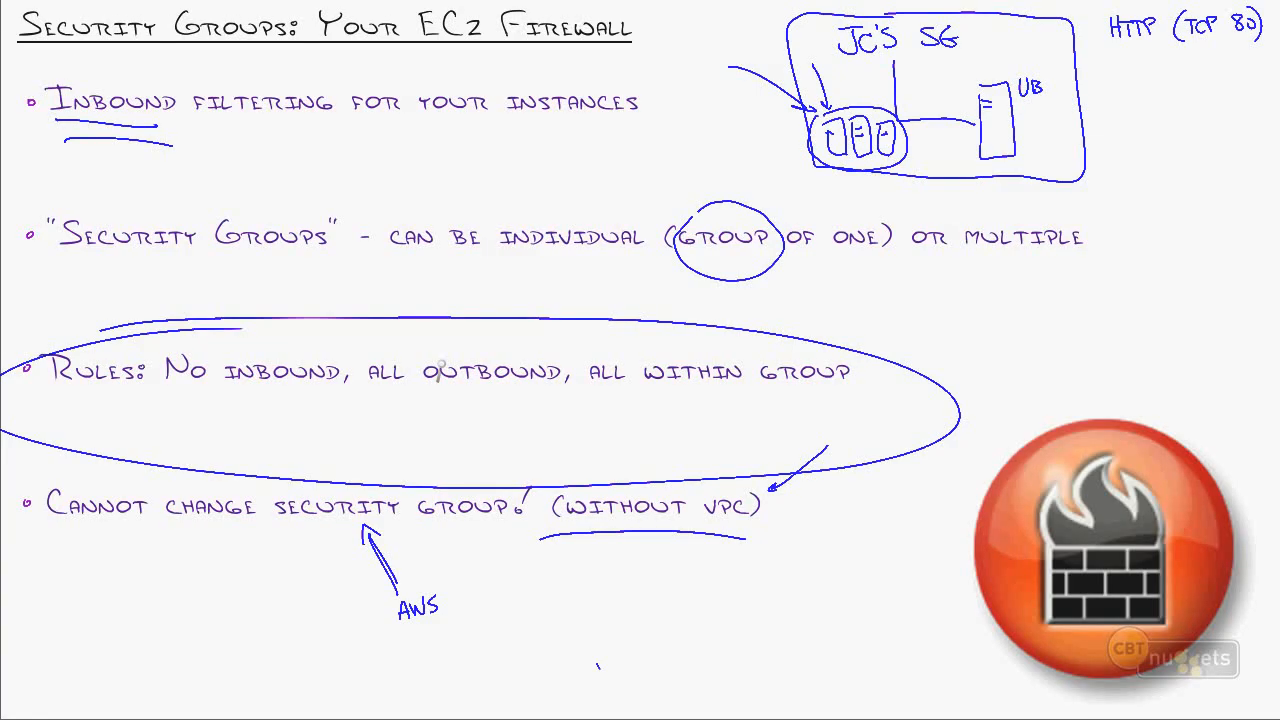
pyautogui.moveTo(222, 430)
pyautogui.mouseDown()
pyautogui.moveTo(222, 392)
pyautogui.moveTo(230, 402)
pyautogui.mouseUp()
pyautogui.moveTo(1170, 304)
pyautogui.mouseDown()
pyautogui.moveTo(1216, 385)
pyautogui.moveTo(1148, 280)
pyautogui.mouseUp()
pyautogui.moveTo(1055, 347)
pyautogui.mouseDown()
pyautogui.moveTo(1140, 337)
pyautogui.moveTo(1118, 332)
pyautogui.moveTo(1128, 357)
pyautogui.moveTo(1046, 366)
pyautogui.moveTo(1057, 373)
pyautogui.mouseUp()
pyautogui.moveTo(1173, 358); pyautogui.dragTo(1071, 373)
pyautogui.moveTo(603, 288); pyautogui.dragTo(620, 338)
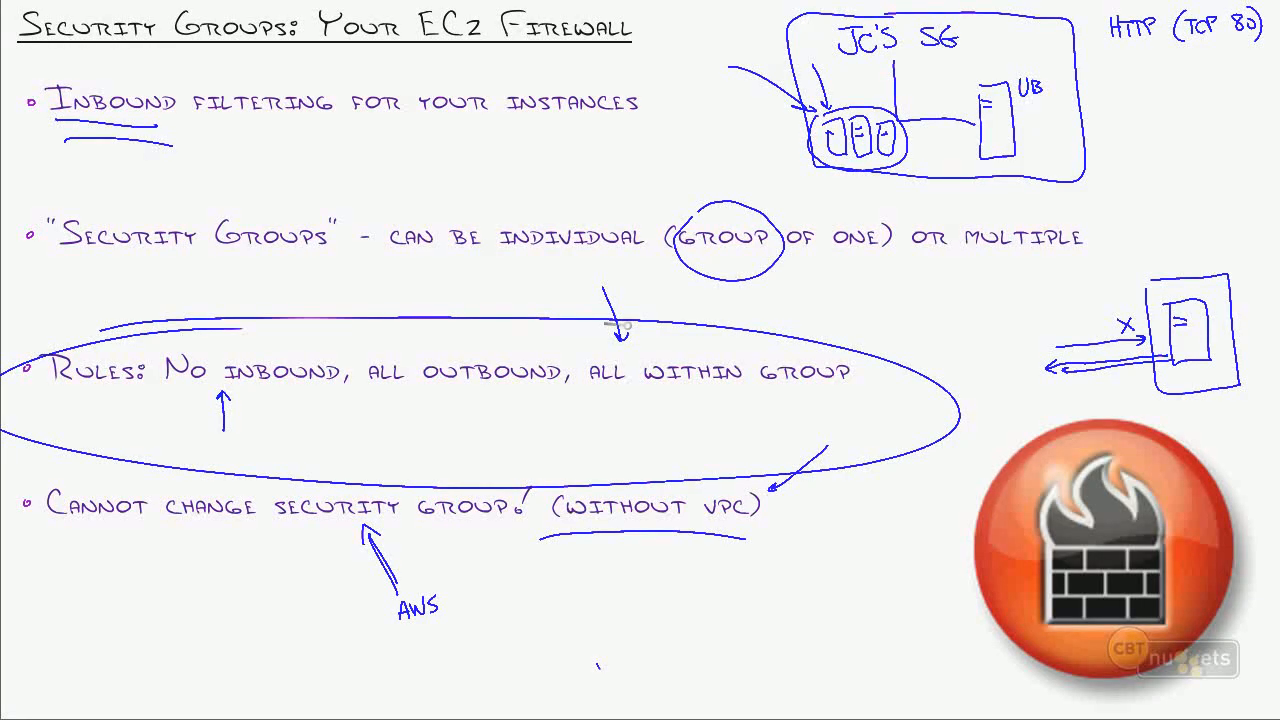
pyautogui.moveTo(1172, 332)
pyautogui.mouseDown()
pyautogui.moveTo(1176, 378)
pyautogui.moveTo(1216, 330)
pyautogui.moveTo(1184, 384)
pyautogui.moveTo(1206, 342)
pyautogui.moveTo(1180, 344)
pyautogui.moveTo(1190, 336)
pyautogui.moveTo(1192, 386)
pyautogui.moveTo(1172, 373)
pyautogui.moveTo(1165, 390)
pyautogui.mouseUp()
pyautogui.moveTo(1167, 379); pyautogui.dragTo(1179, 388)
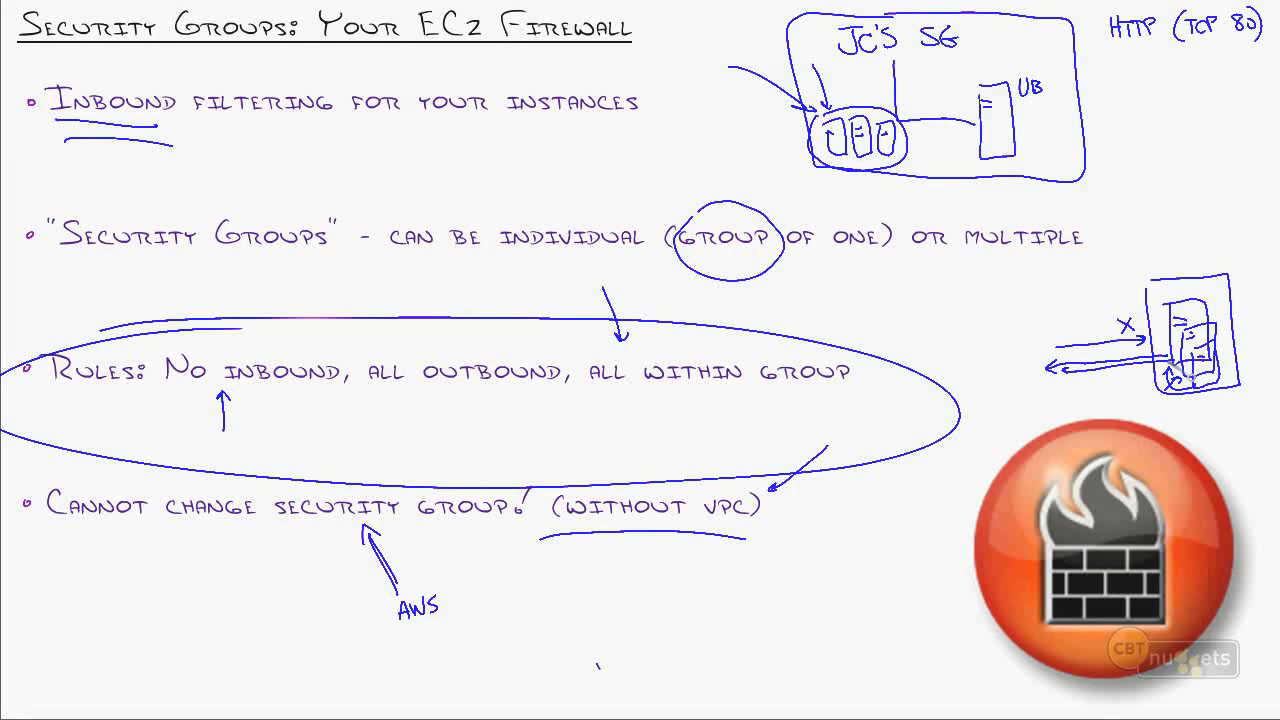
pyautogui.moveTo(1183, 228); pyautogui.dragTo(1190, 256)
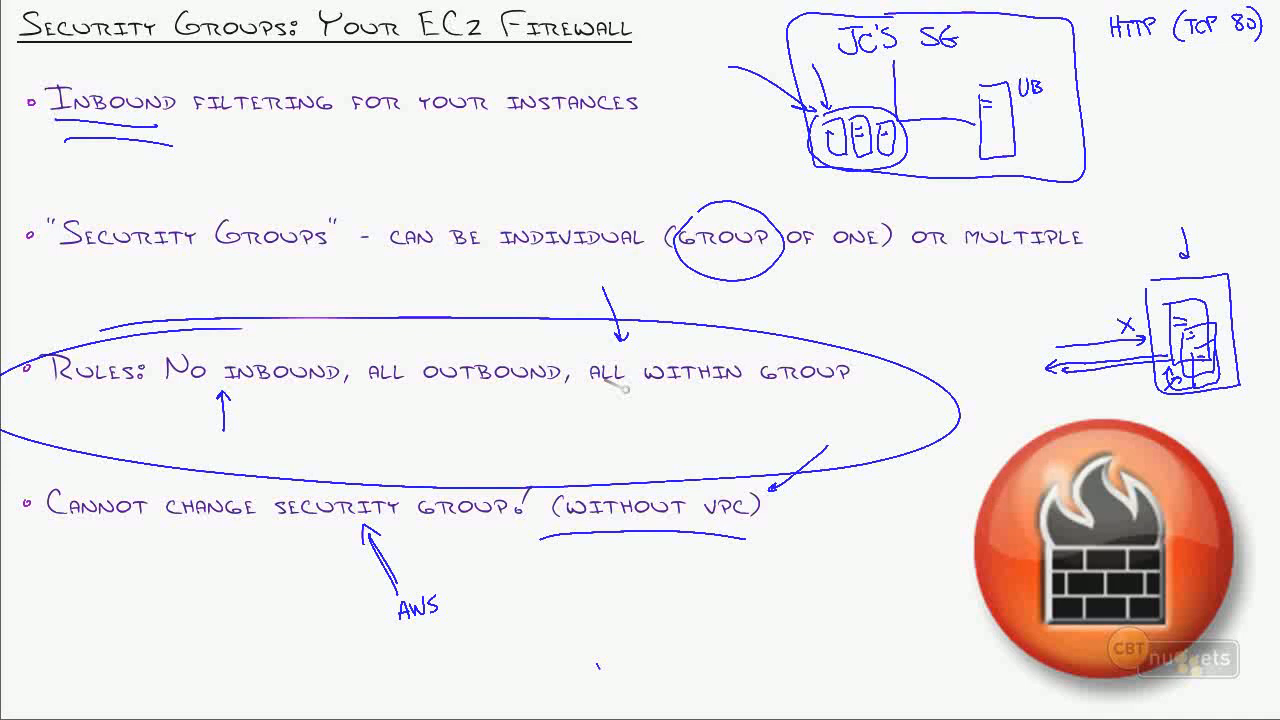
pyautogui.moveTo(258, 172); pyautogui.dragTo(245, 127)
pyautogui.moveTo(1170, 316)
pyautogui.mouseDown()
pyautogui.moveTo(1103, 296)
pyautogui.moveTo(1118, 286)
pyautogui.mouseUp()
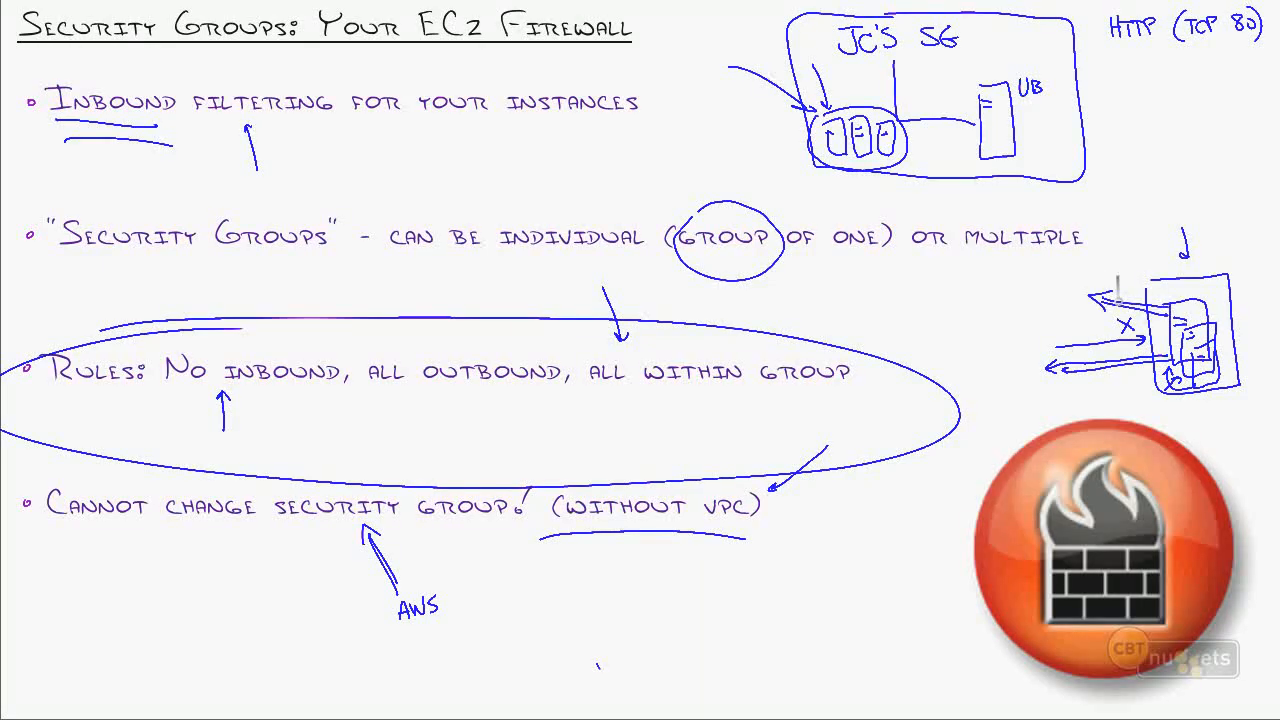
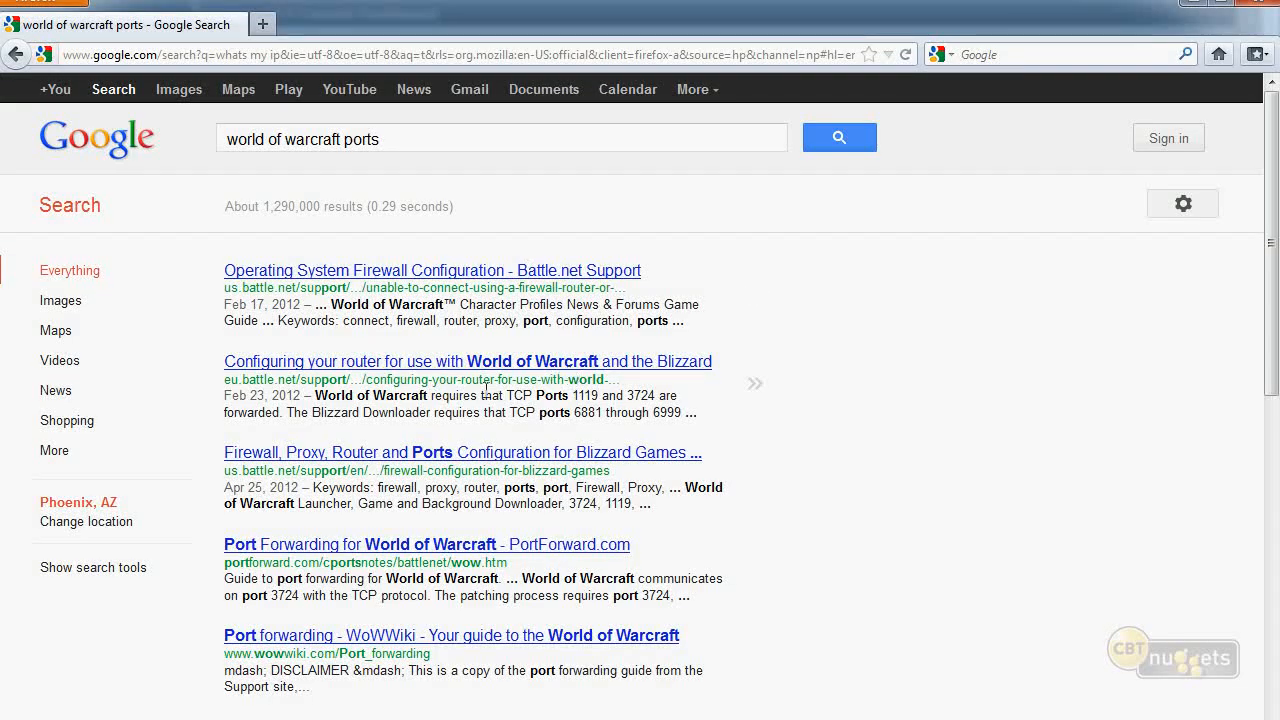
# Open the Battle.net article on configuring a router for World of Warcraft and examine the TCP ports it requires
pyautogui.click(628, 365)
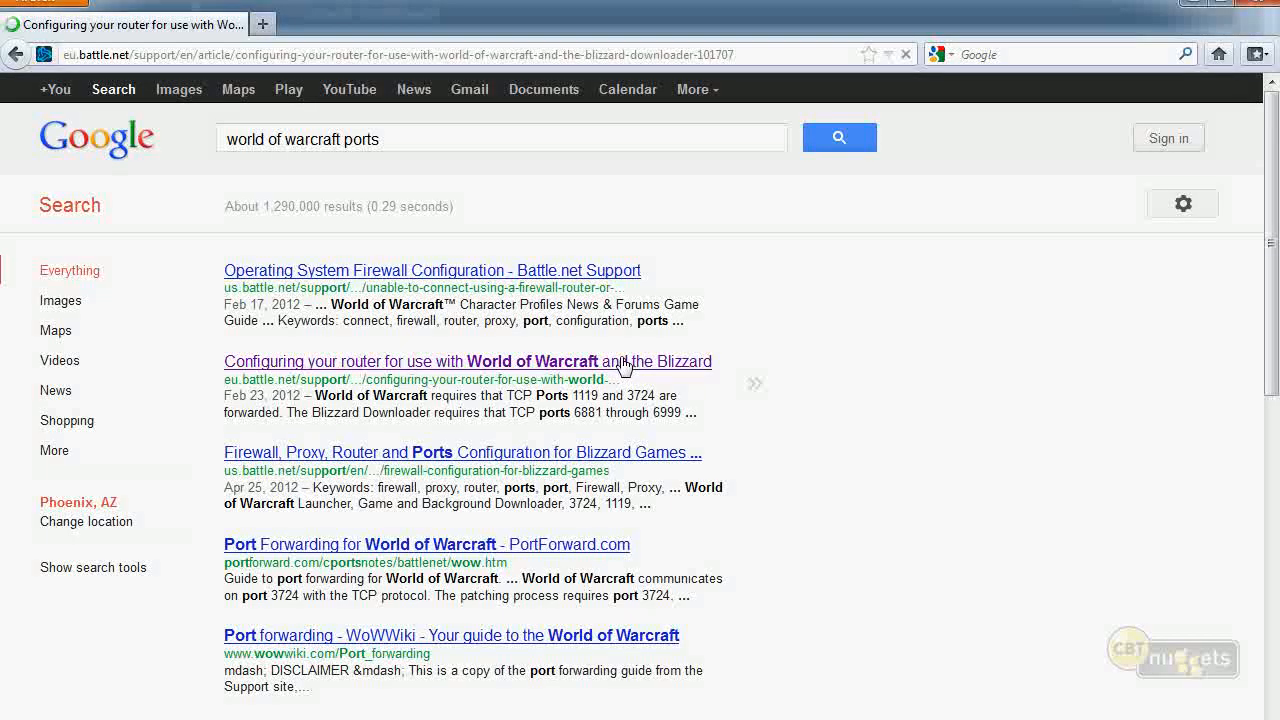
pyautogui.scroll(-5, 580, 420)
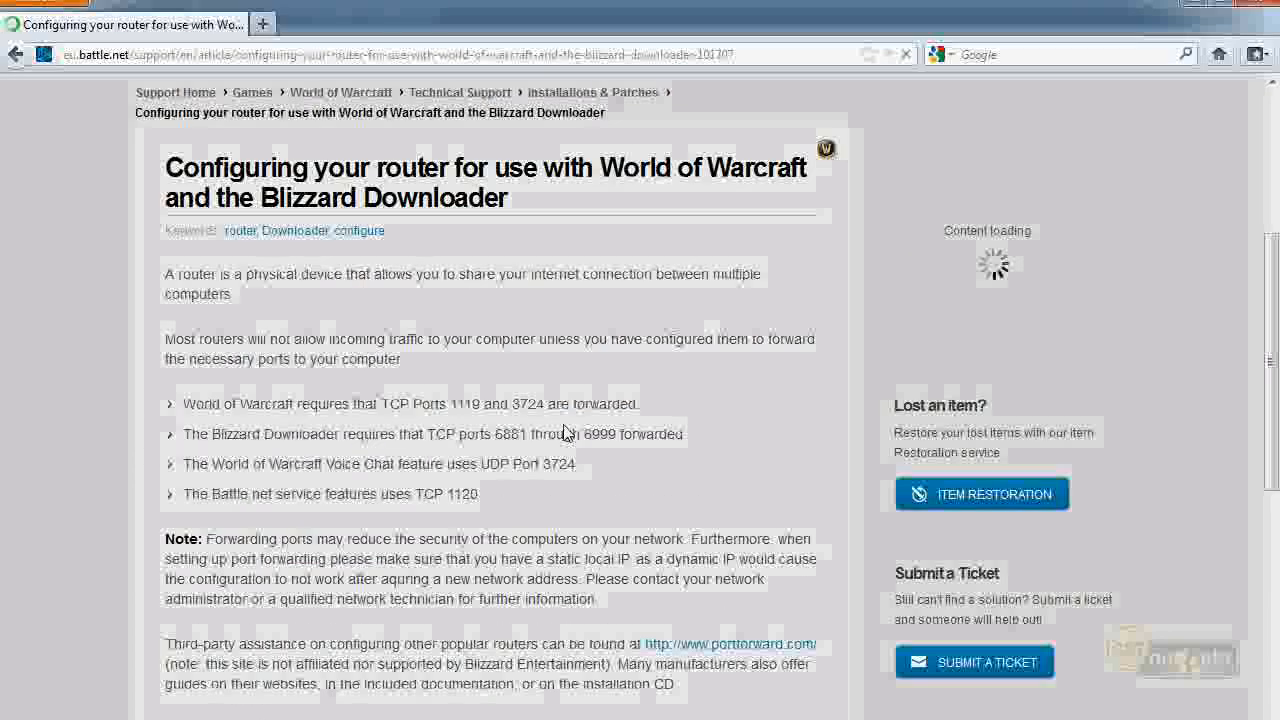
pyautogui.scroll(-2, 565, 432)
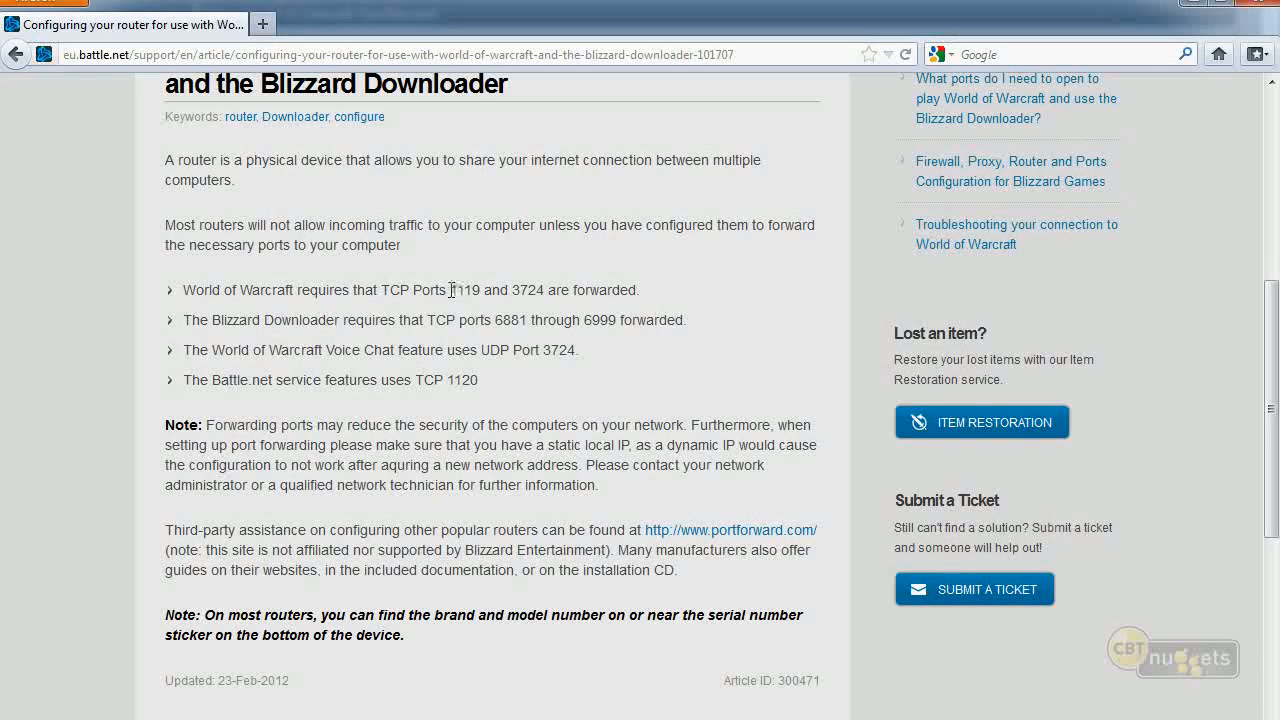
pyautogui.moveTo(451, 290); pyautogui.dragTo(549, 297)
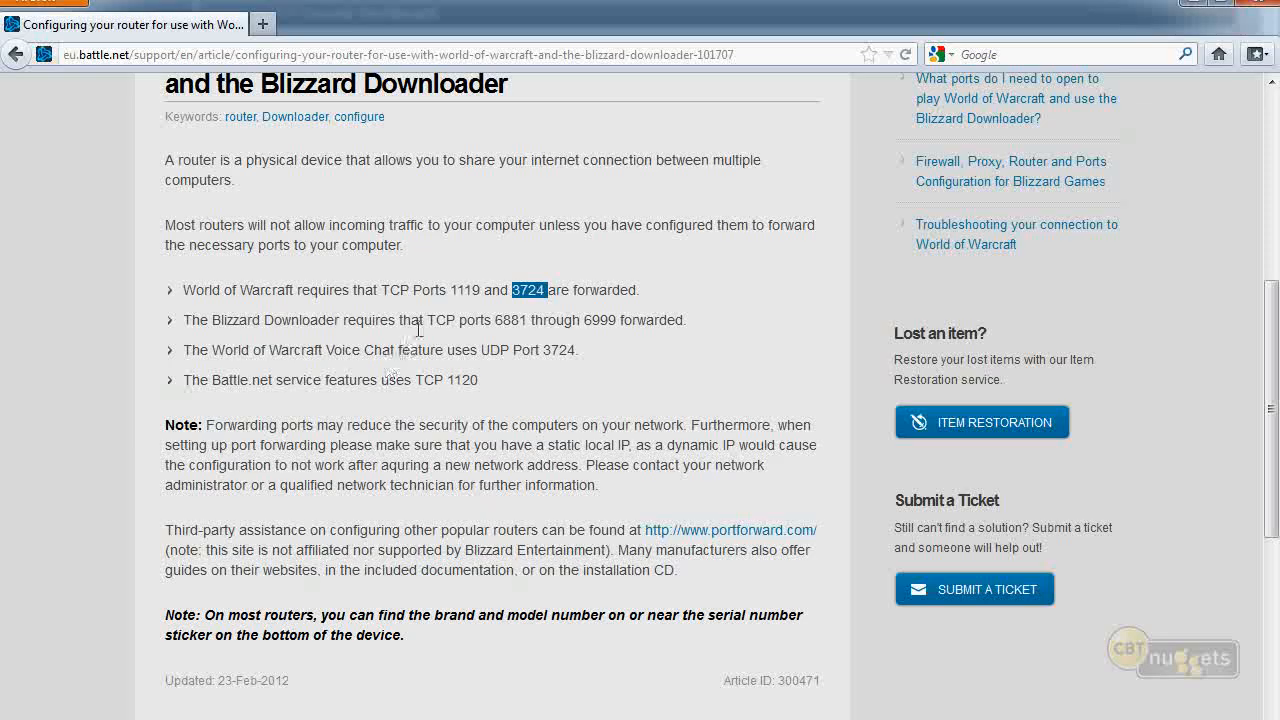
pyautogui.doubleClick(461, 287)
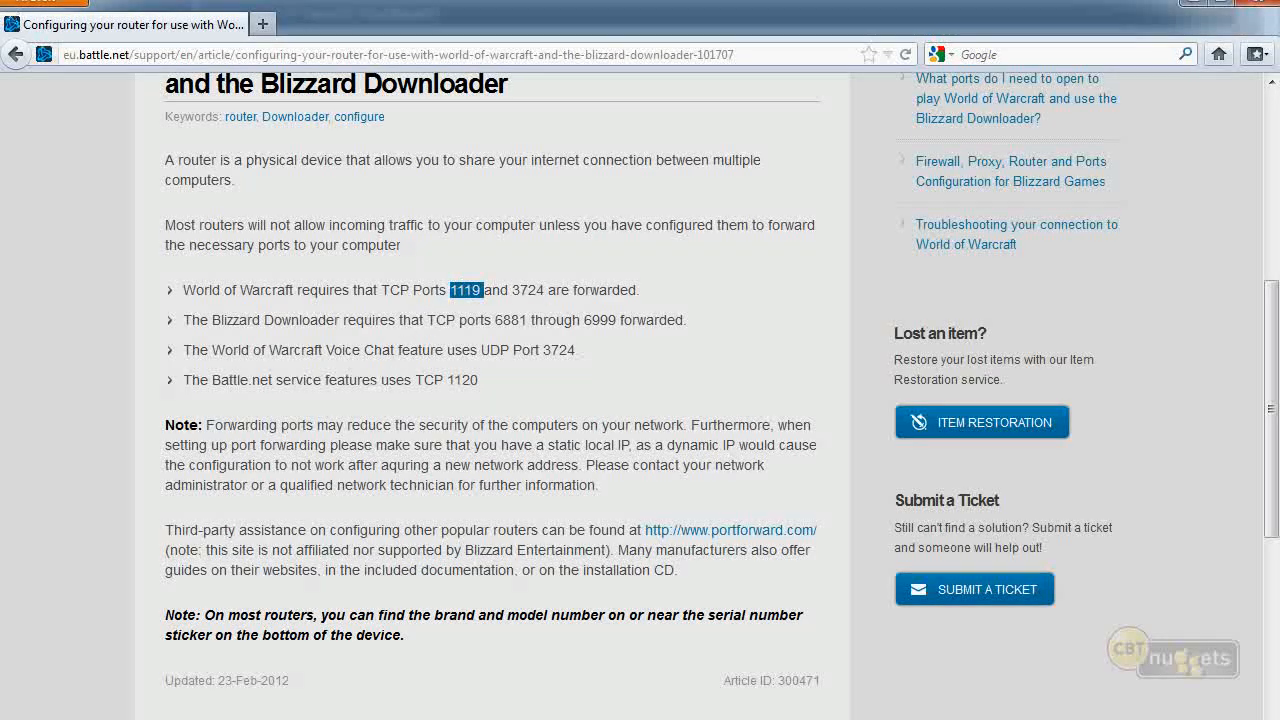
# Return to the Google results, search for World of Warcraft server ports and open the guide on setting up a public WoW server
pyautogui.click(15, 54)
pyautogui.click(341, 139)
pyautogui.write('server ports')
pyautogui.press('Return')
pyautogui.click(455, 283)
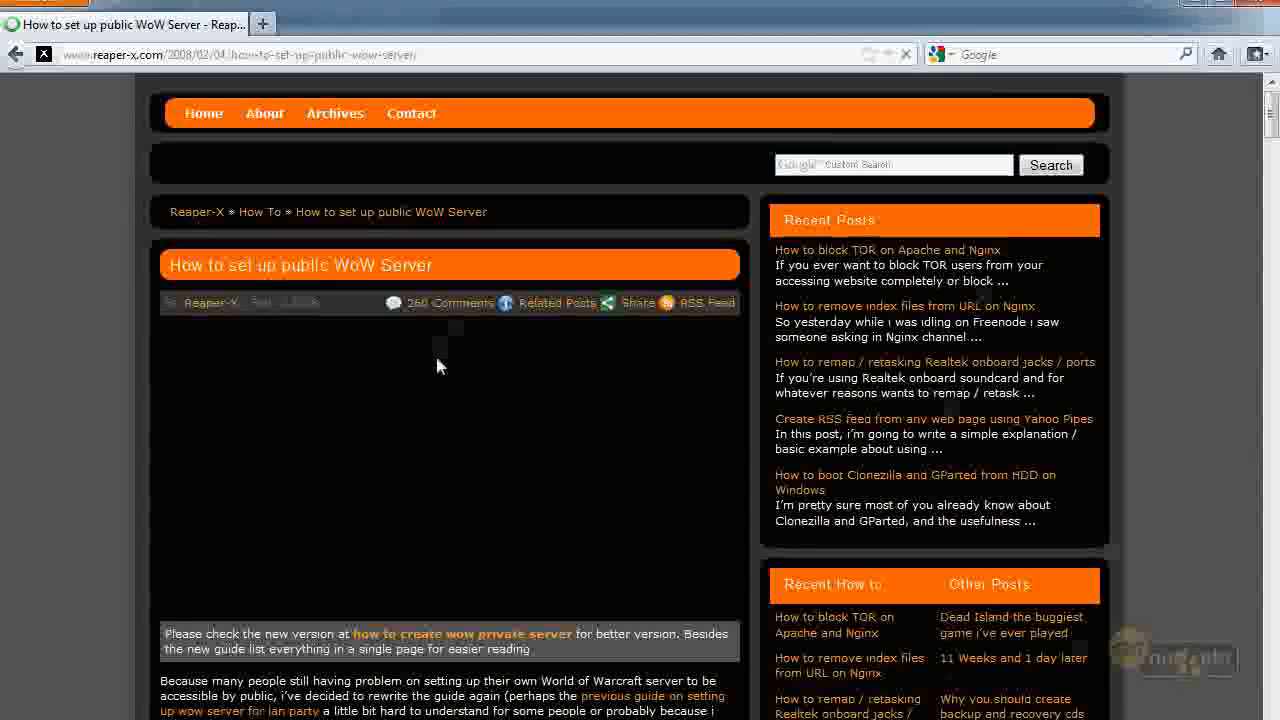
# Look through the public WoW server guide for the default ports used by Realmd and World
pyautogui.scroll(-10, 470, 400)
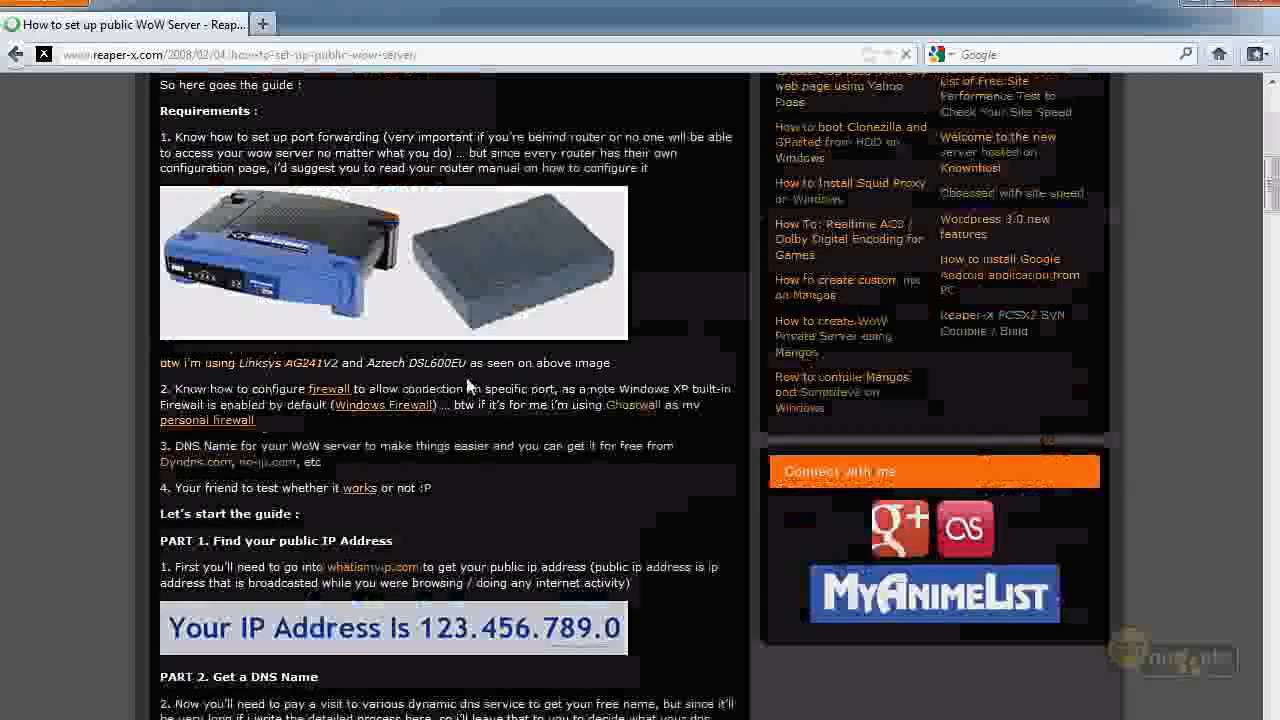
pyautogui.scroll(-2, 459, 355)
pyautogui.scroll(-3, 414, 341)
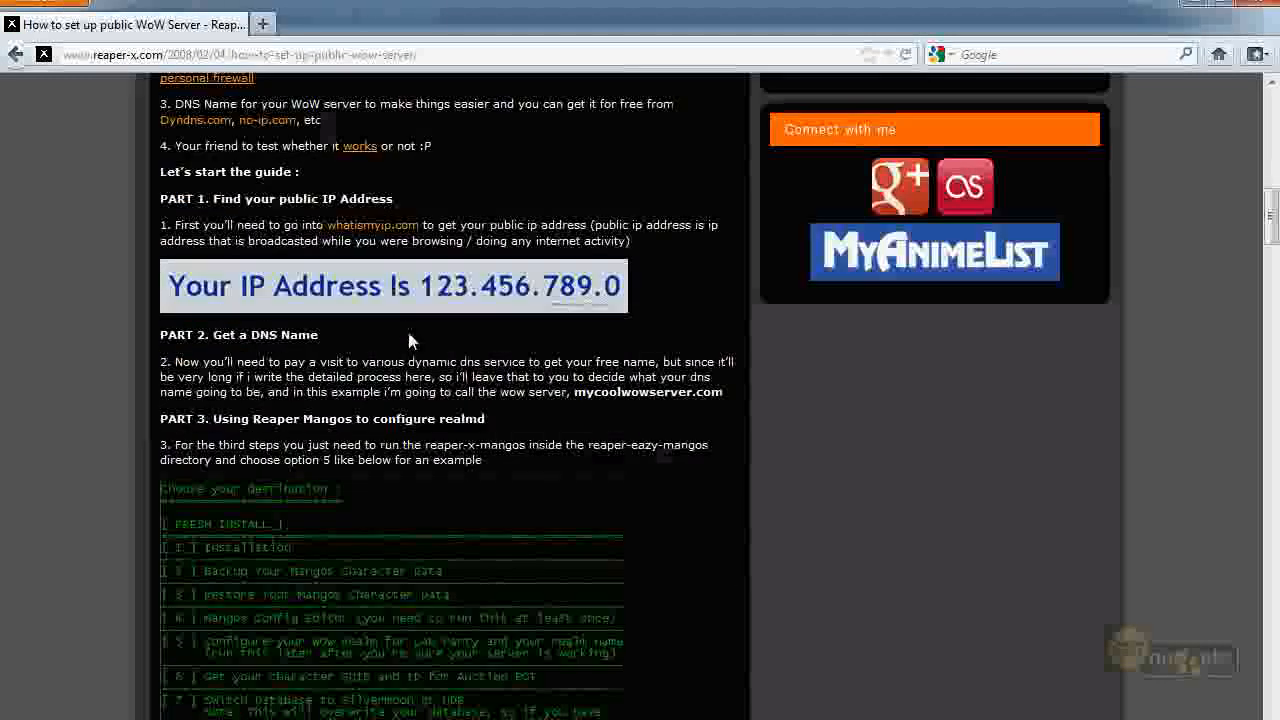
pyautogui.scroll(8, 408, 329)
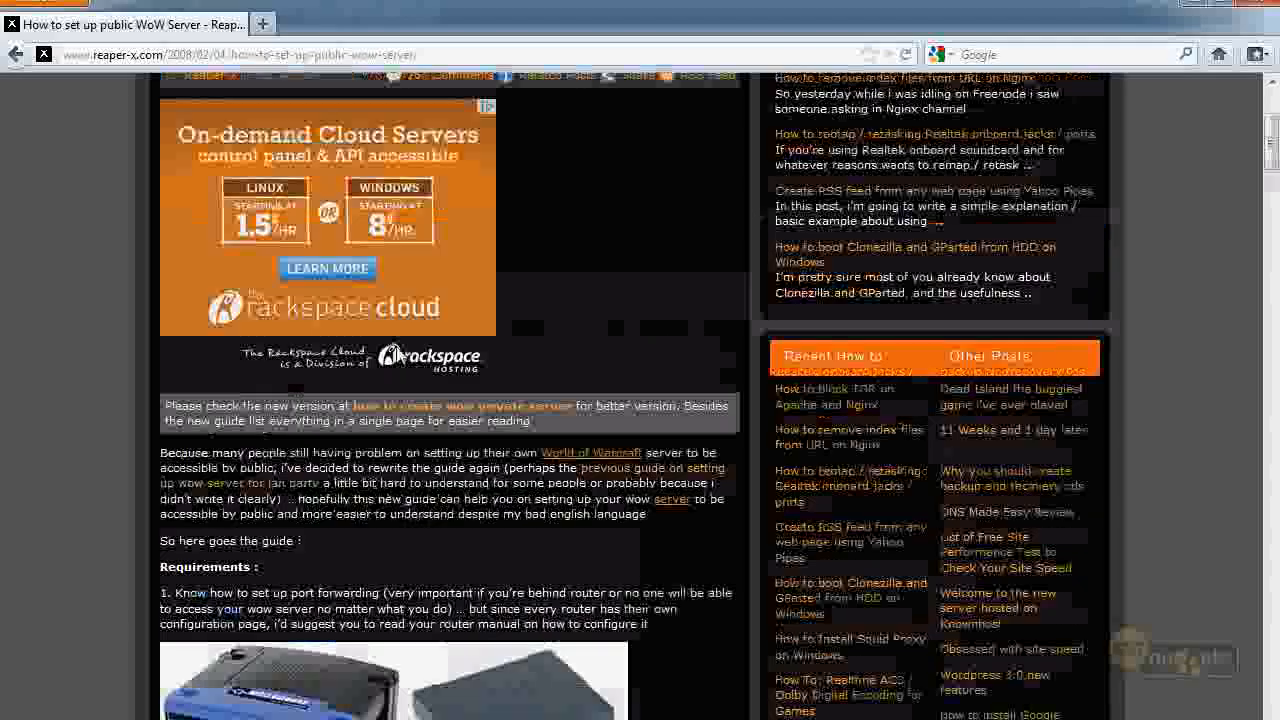
pyautogui.scroll(-5, 393, 355)
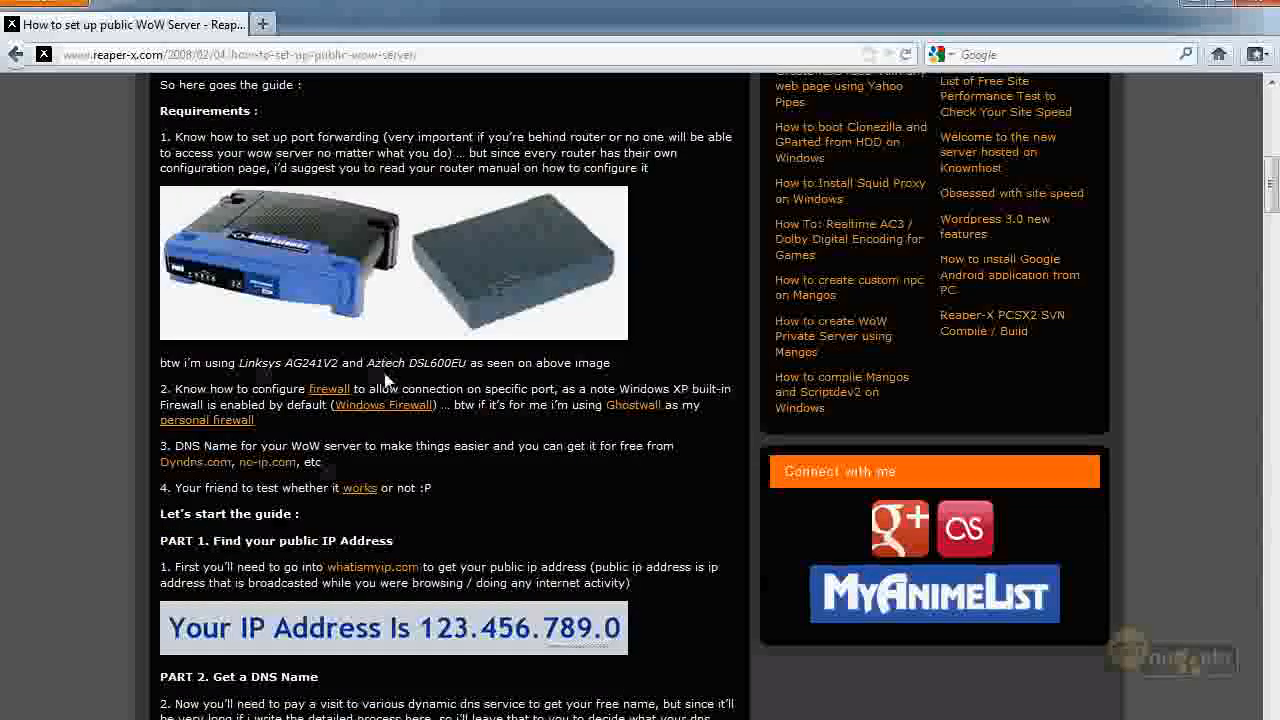
pyautogui.moveTo(370, 406)
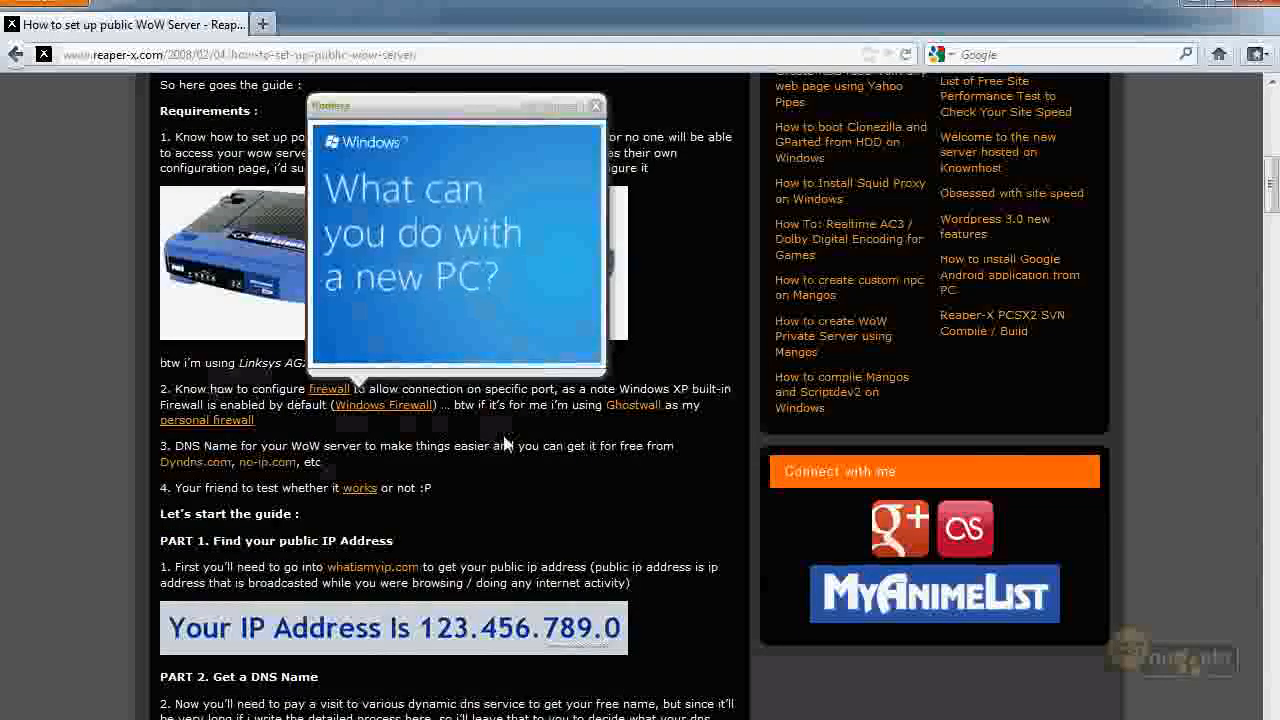
pyautogui.scroll(-3, 503, 422)
pyautogui.scroll(-15, 503, 422)
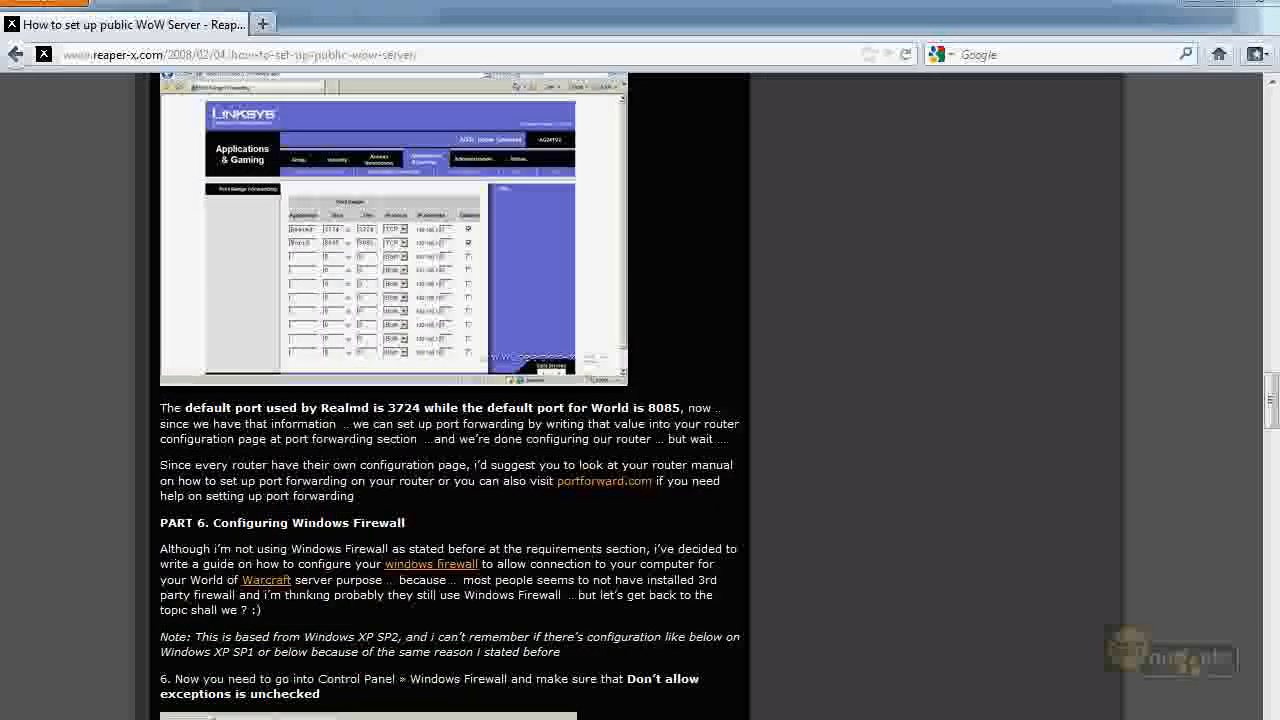
pyautogui.moveTo(348, 537)
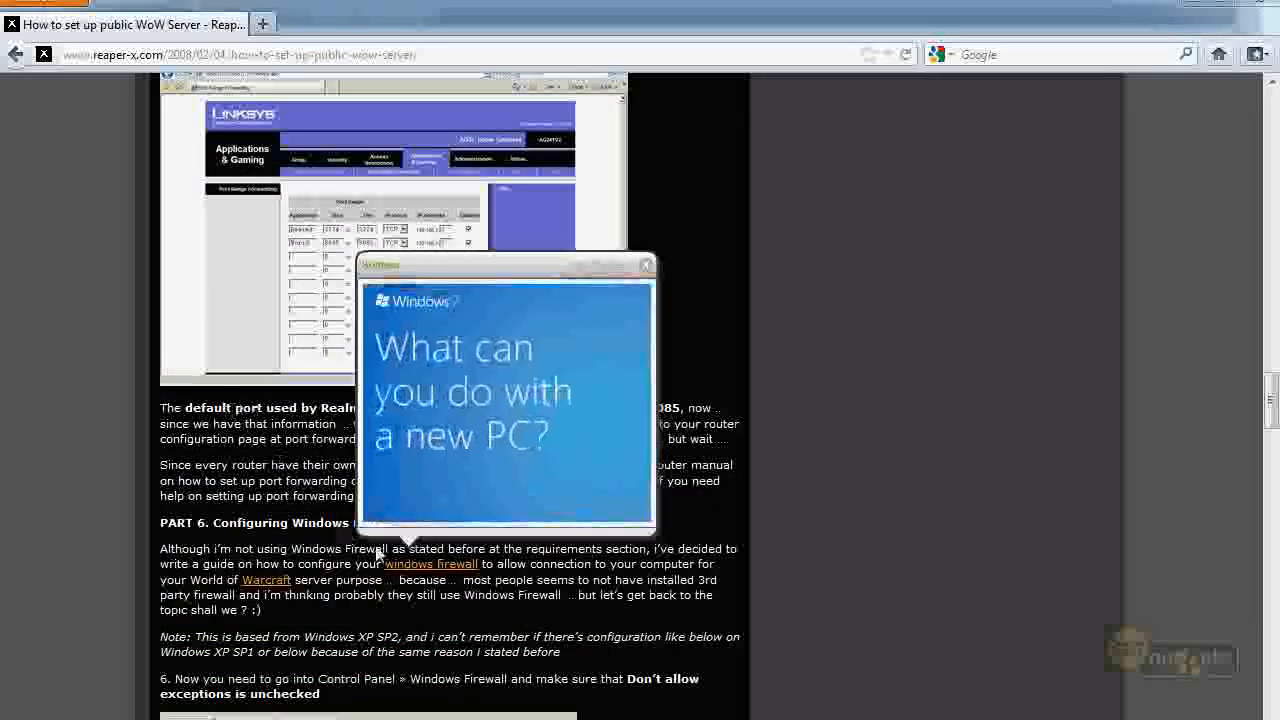
pyautogui.click(646, 266)
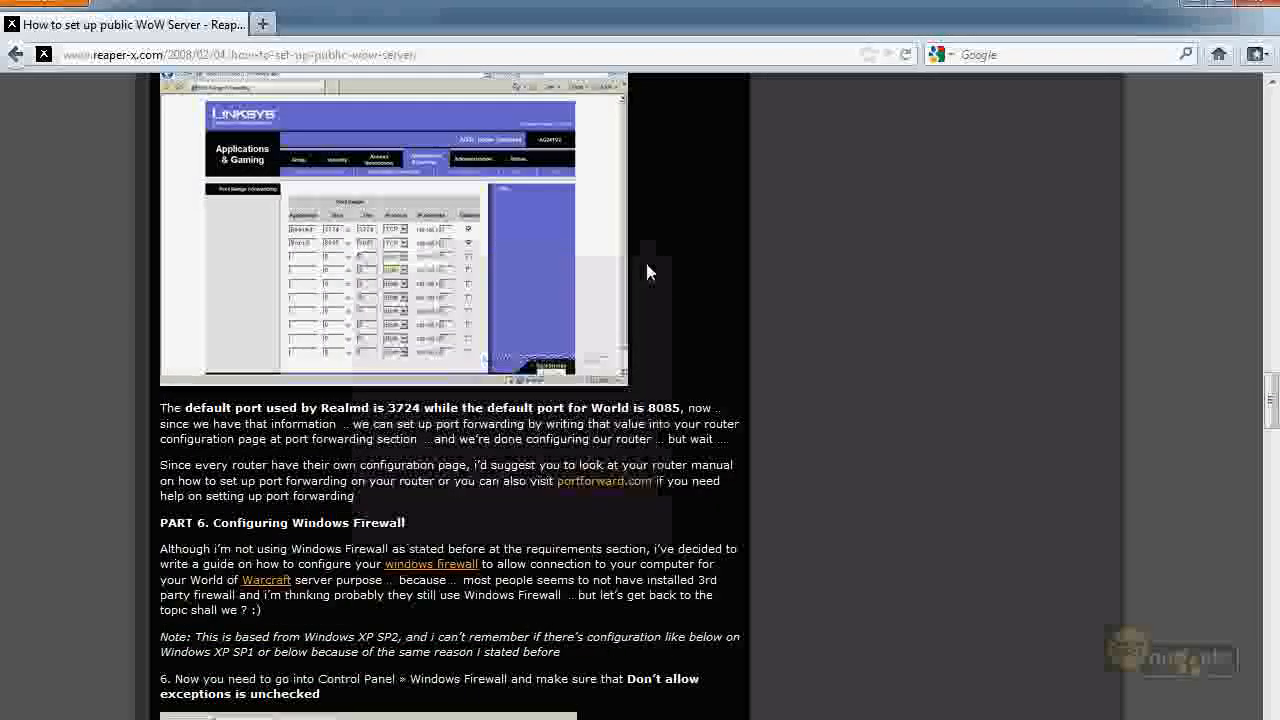
pyautogui.doubleClick(399, 409)
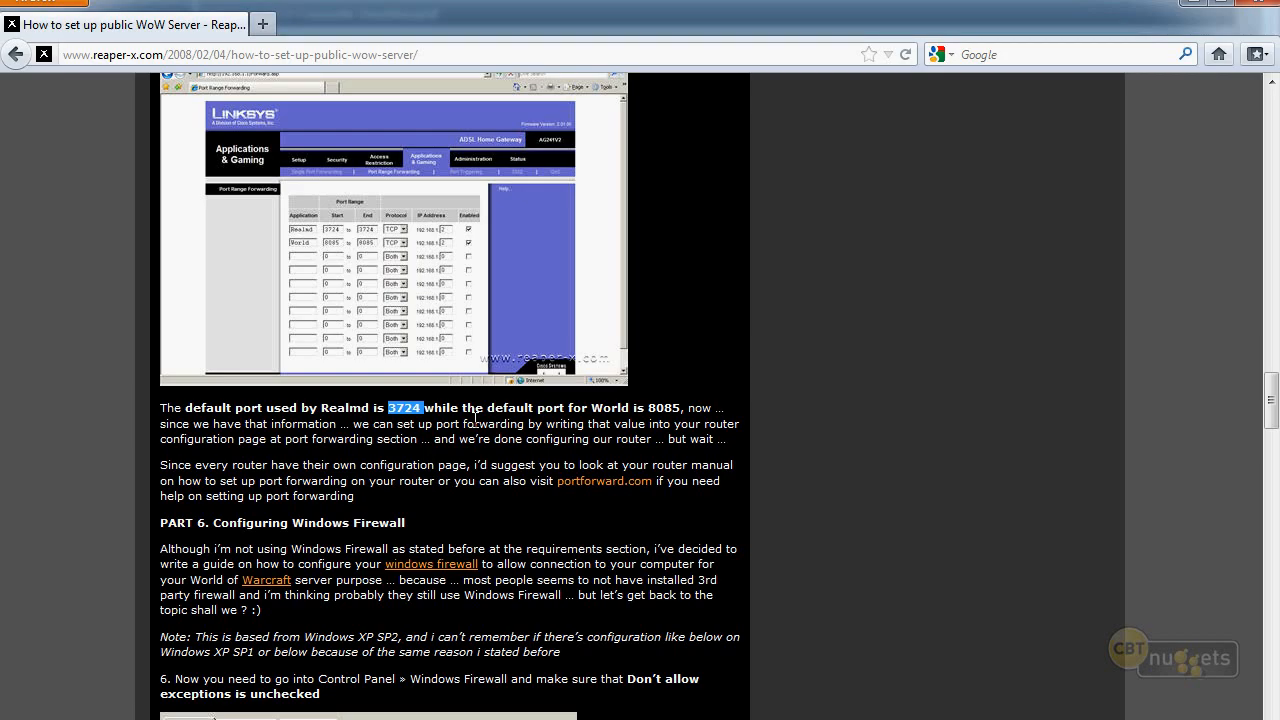
pyautogui.doubleClick(663, 409)
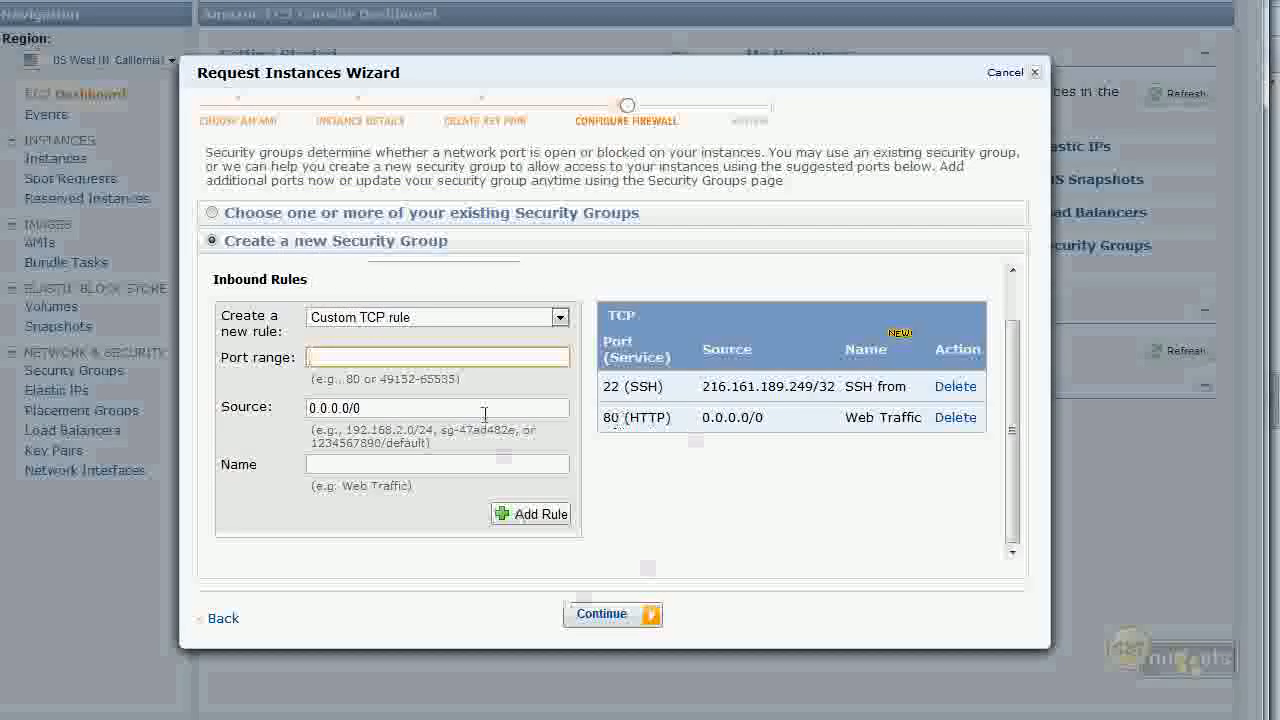
# In the Request Instances Wizard, add a custom TCP inbound rule for port 8085 with source 0.0.0.0/0, named "WOW"
pyautogui.click(381, 358)
pyautogui.write('8085')
pyautogui.press('Tab')
pyautogui.press('Tab')
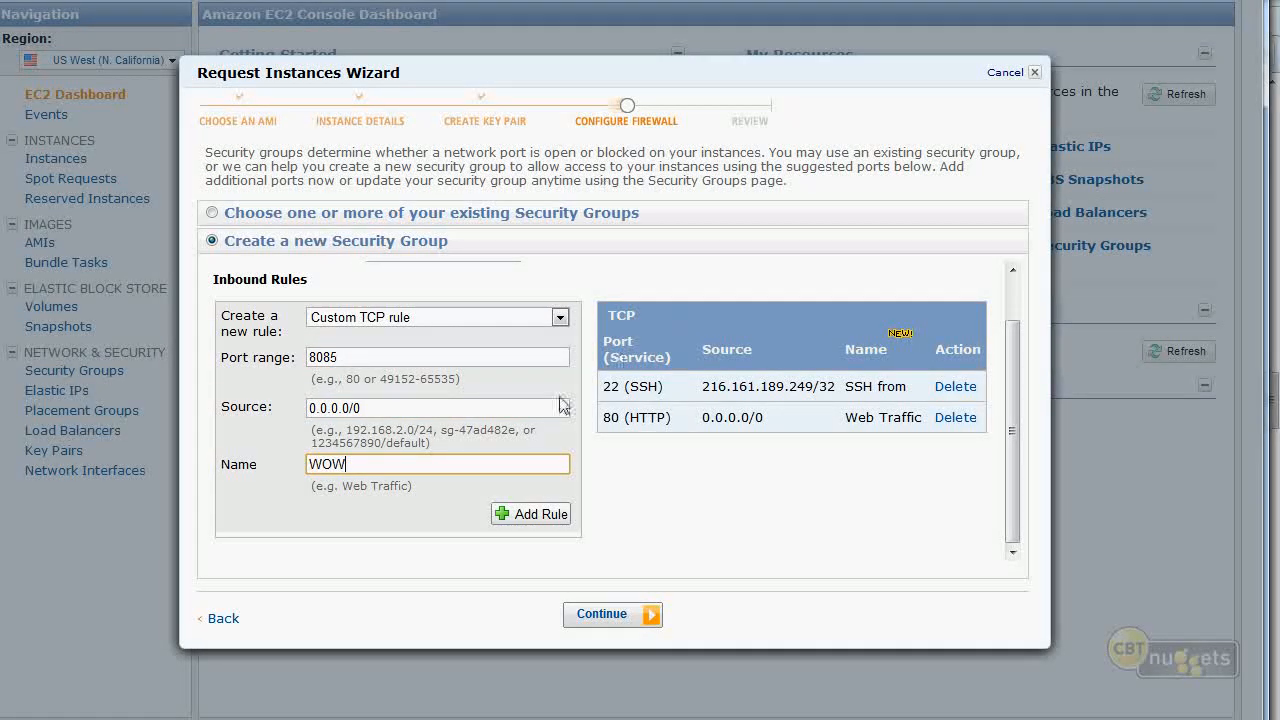
pyautogui.click(521, 516)
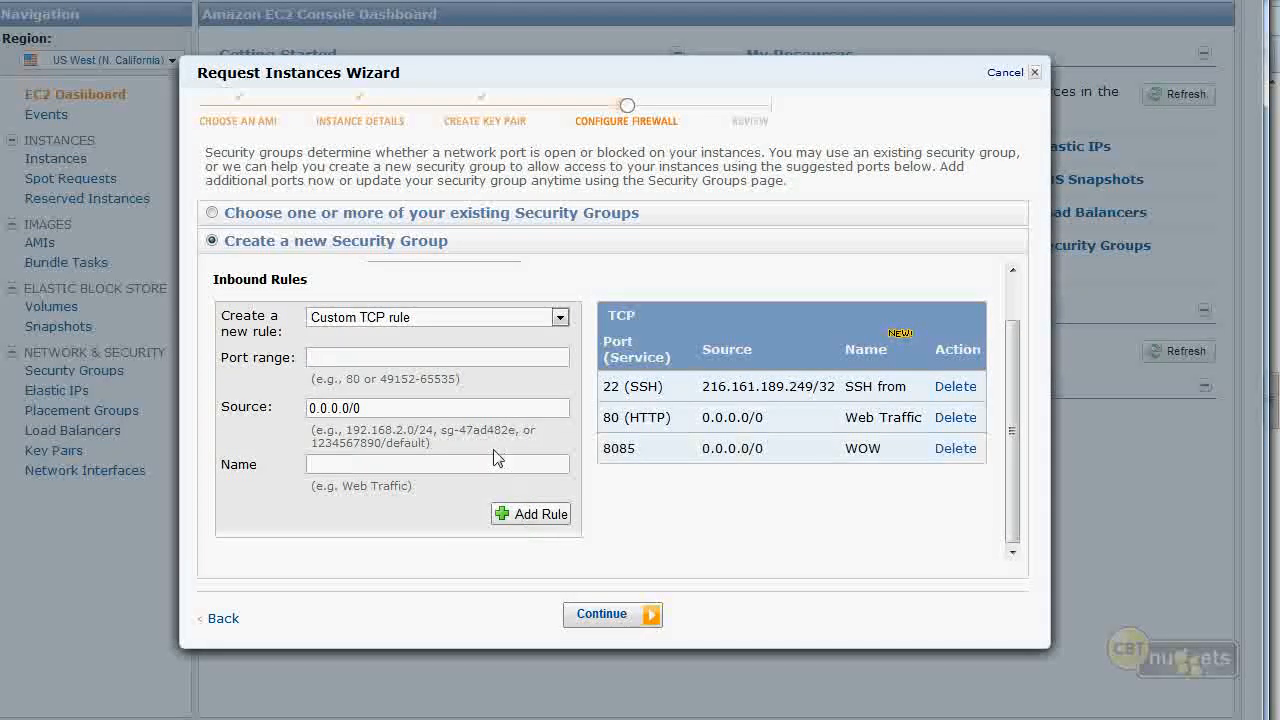
# Switch back to the WoW server guide in the browser and copy the default Realmd port, 3724
pyautogui.click(400, 363)
pyautogui.hotkey('alt', 'Tab')
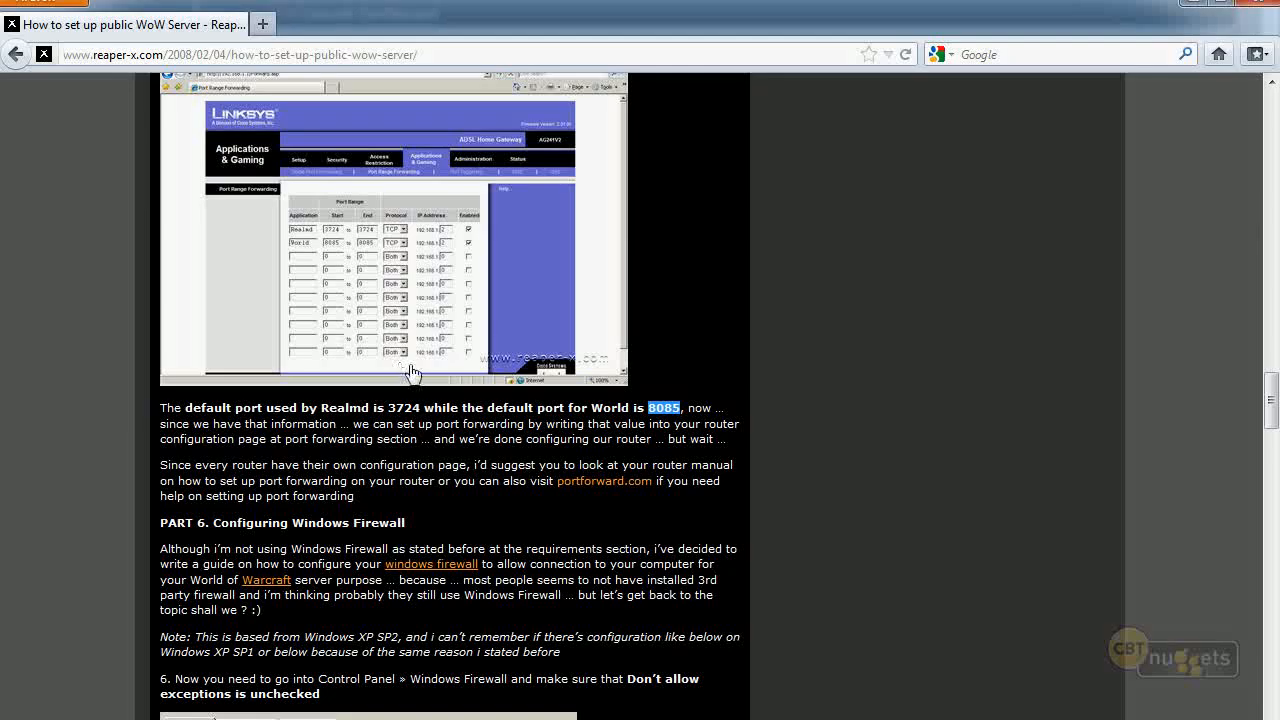
pyautogui.tripleClick(405, 404)
pyautogui.doubleClick(405, 407)
pyautogui.hotkey('alt', 'Tab')
pyautogui.hotkey('alt', 'Tab')
pyautogui.hotkey('ctrl', 'c')
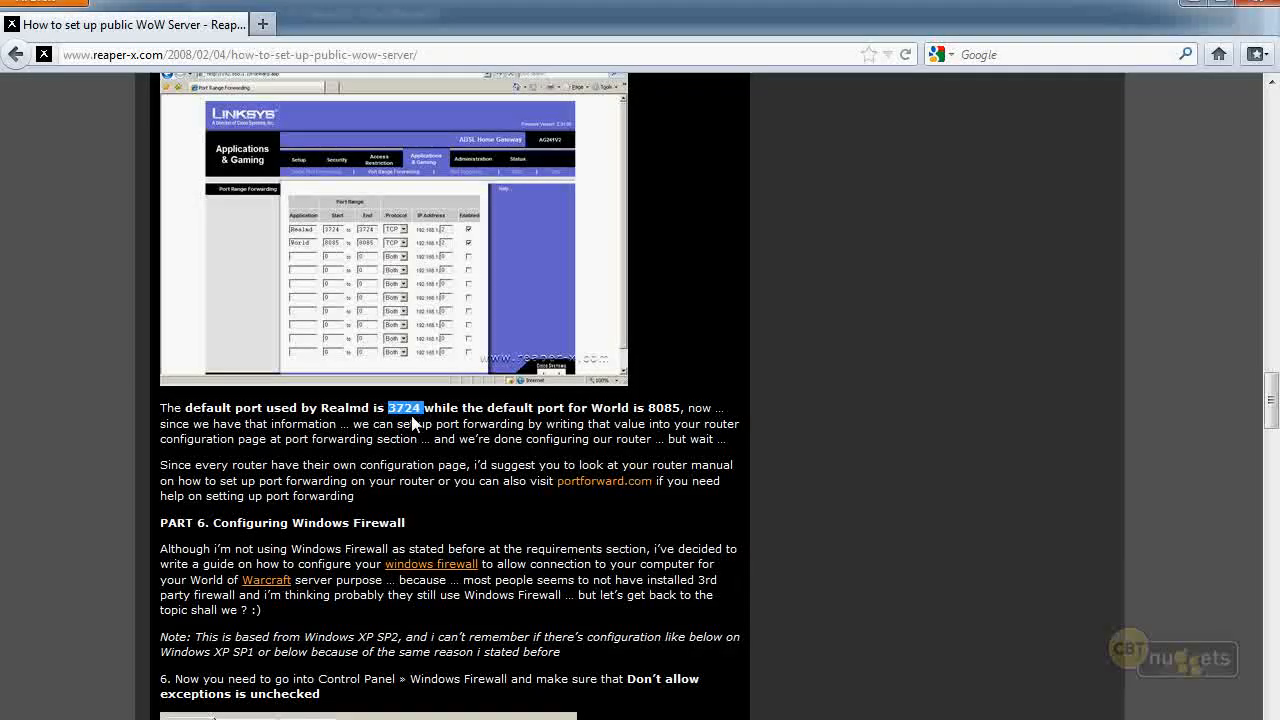
# Add a custom TCP inbound rule for the copied port 3724 with source 0.0.0.0/0, named "REALMD"
pyautogui.hotkey('alt', 'Tab')
pyautogui.hotkey('ctrl', 'v')
pyautogui.click(393, 463)
pyautogui.write('REALMD')
pyautogui.click(523, 528)
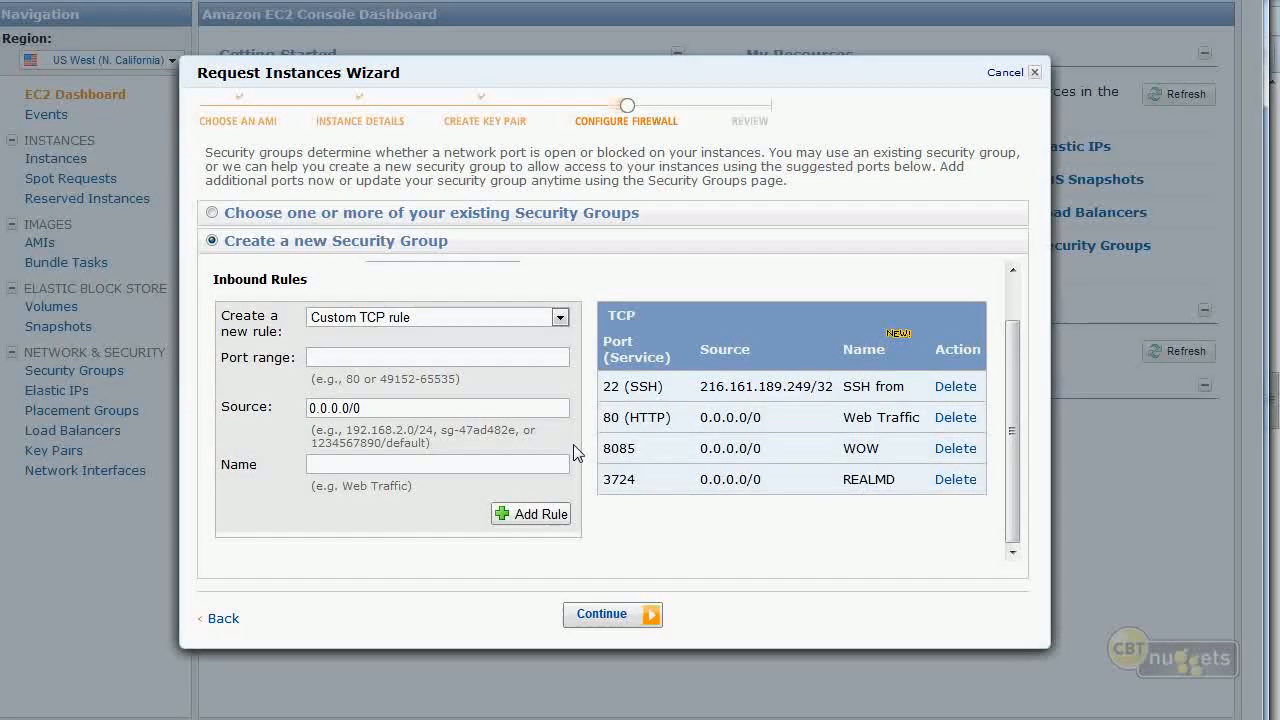
pyautogui.click(404, 322)
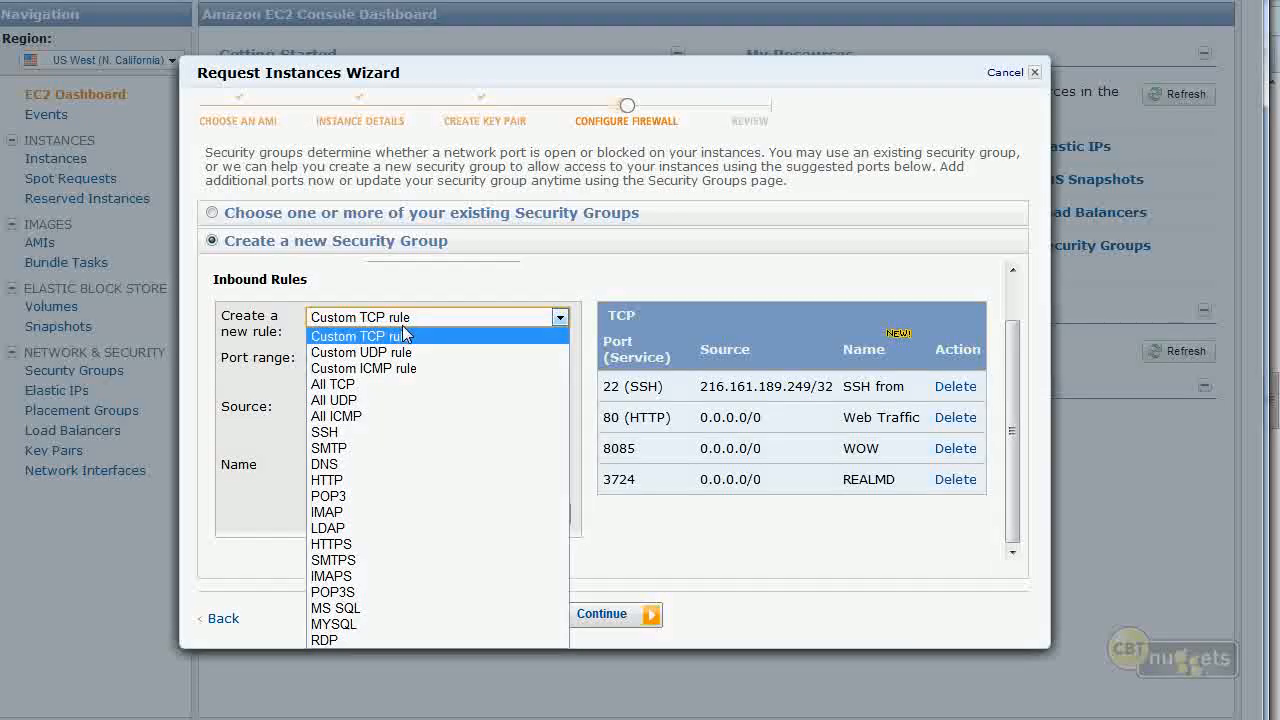
pyautogui.click(404, 335)
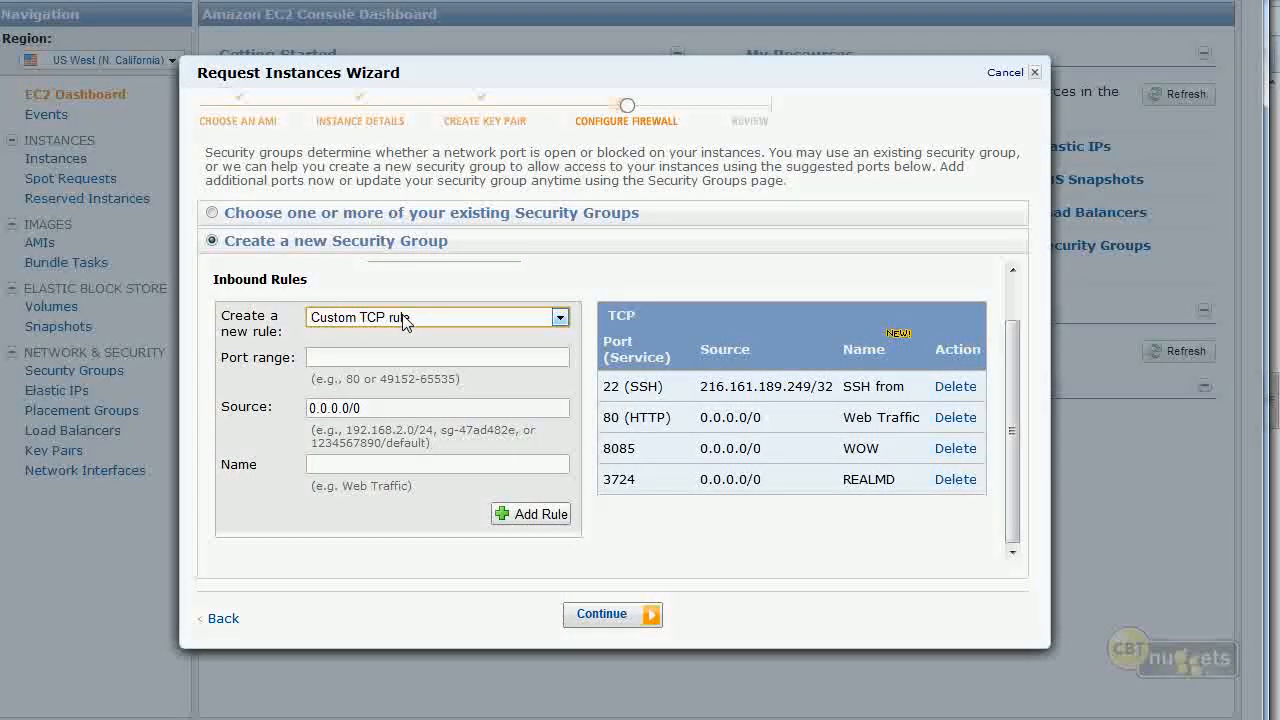
pyautogui.click(404, 320)
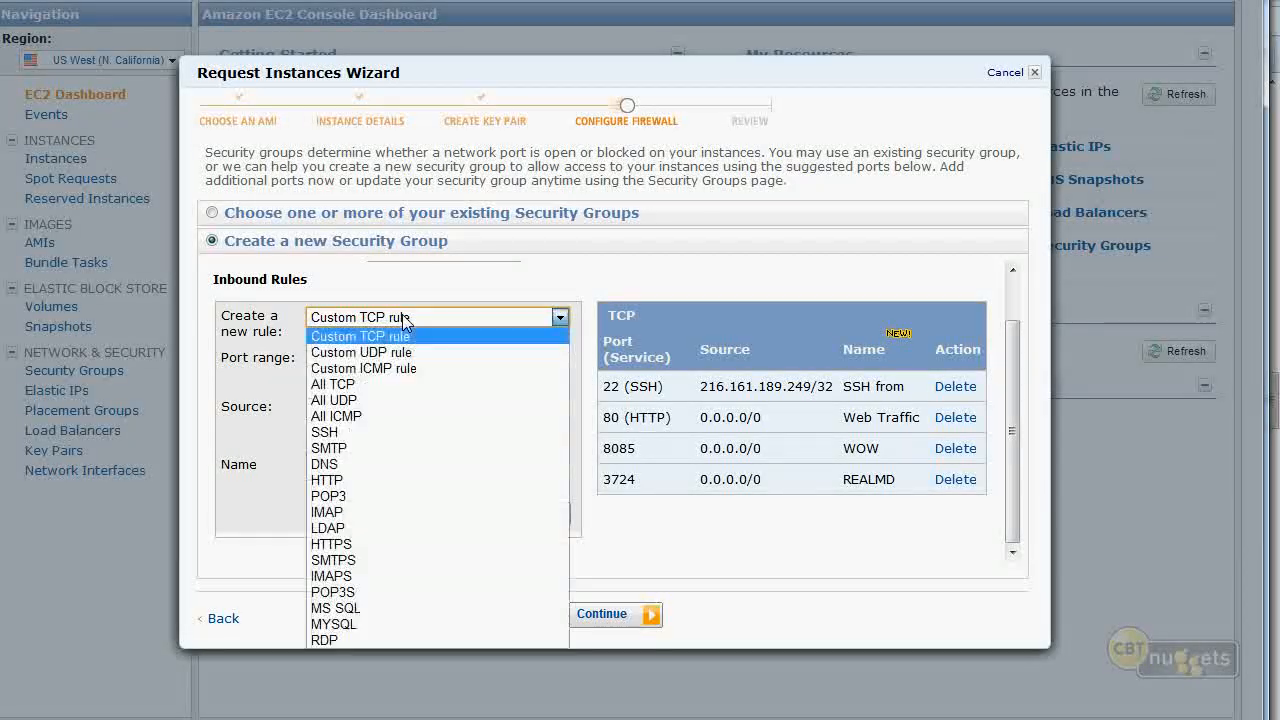
pyautogui.click(366, 415)
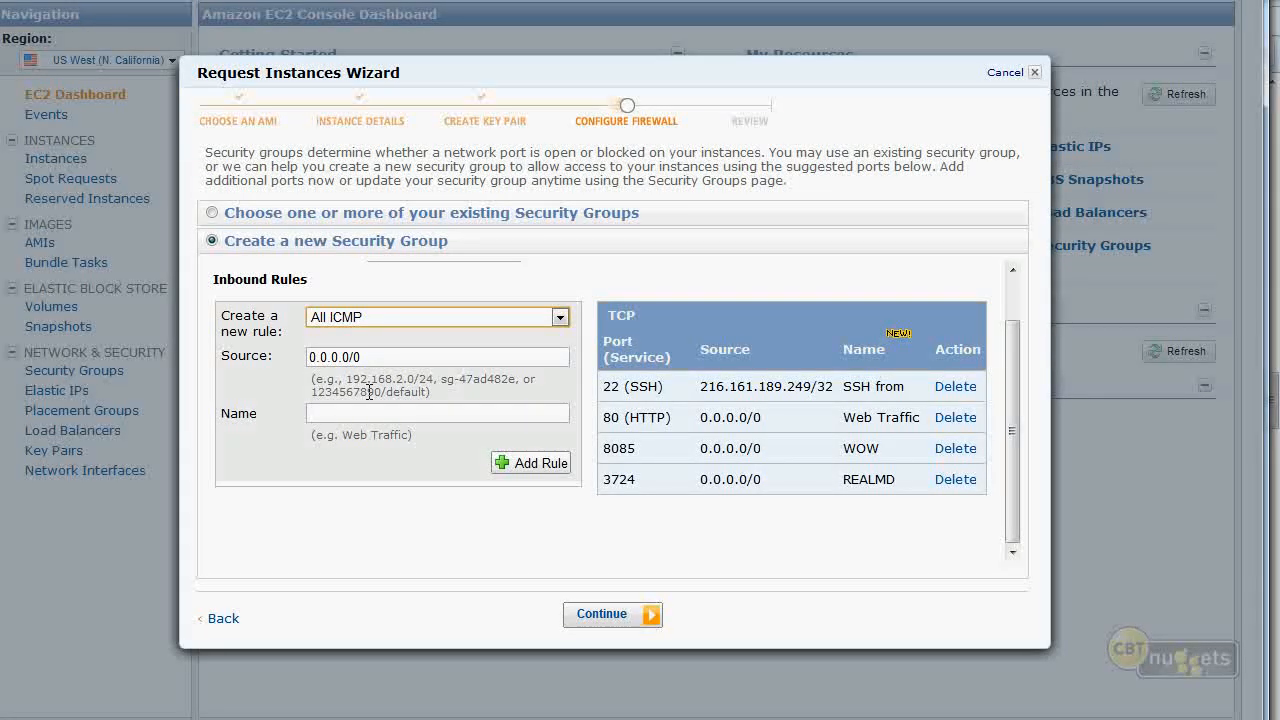
# Make the new inbound rule a custom ICMP rule of type Echo Request
pyautogui.click(389, 319)
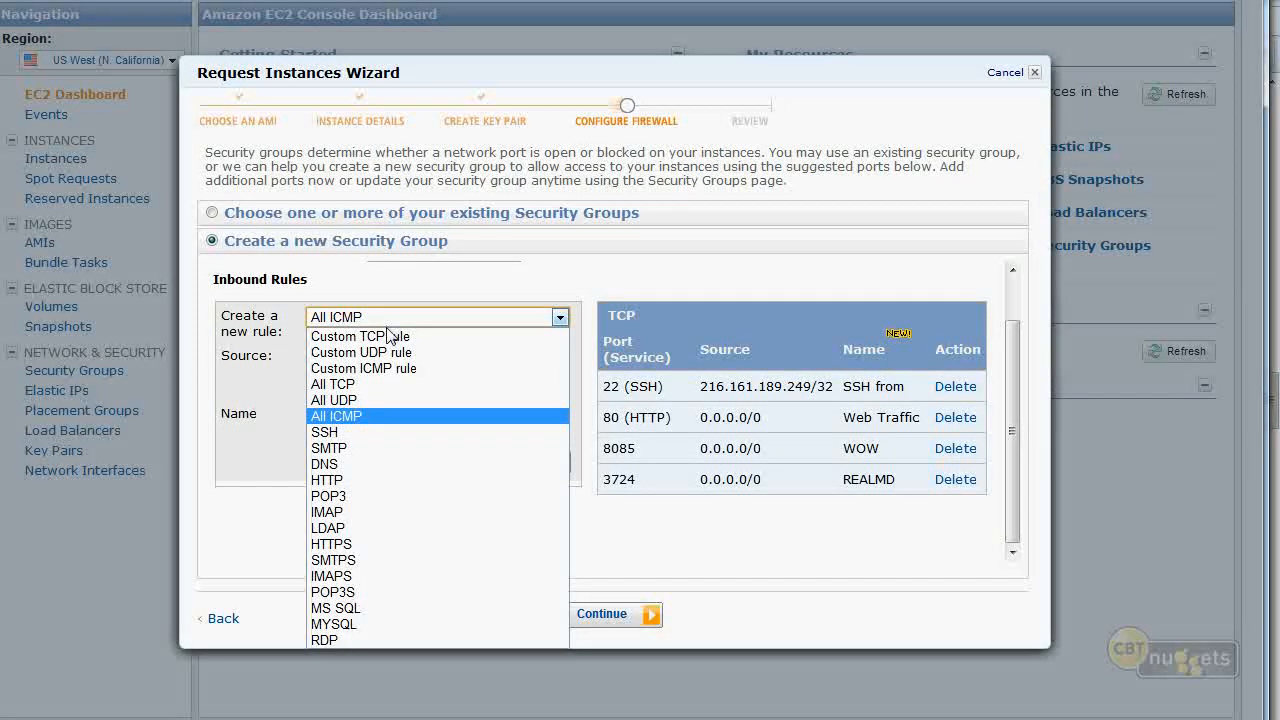
pyautogui.click(389, 368)
pyautogui.click(389, 352)
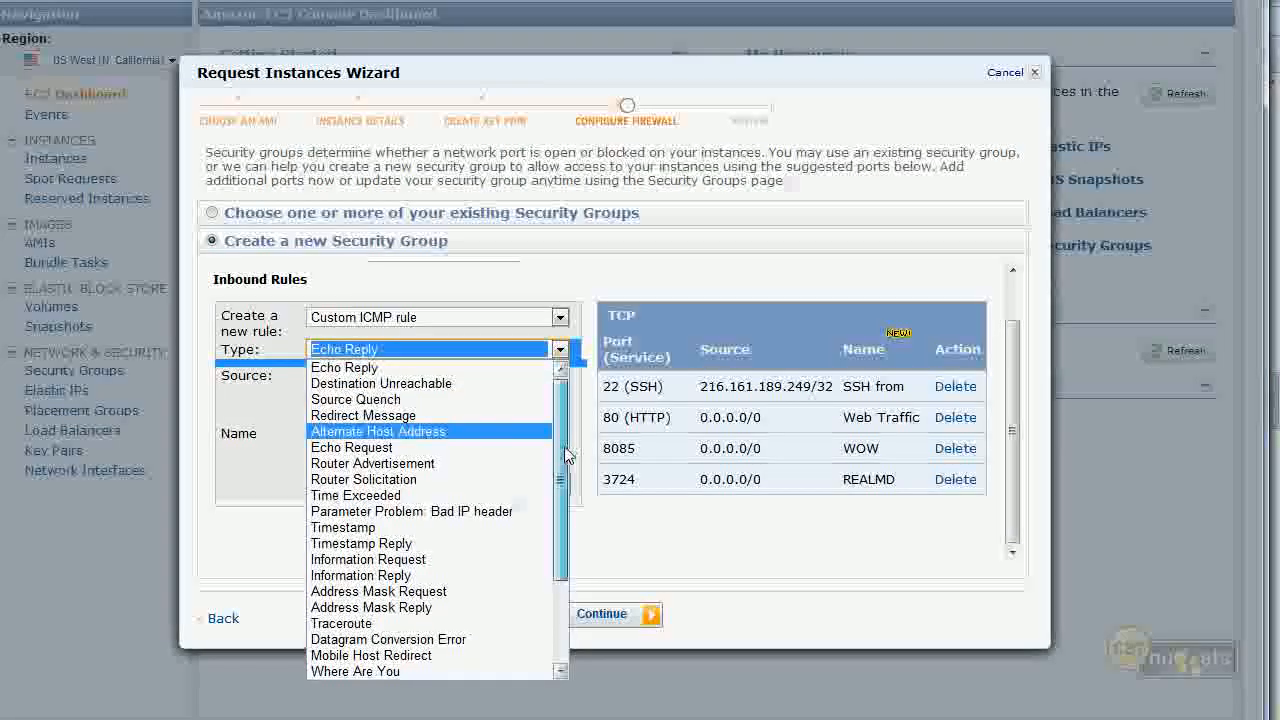
pyautogui.scroll(-3, 567, 455)
pyautogui.scroll(3, 540, 430)
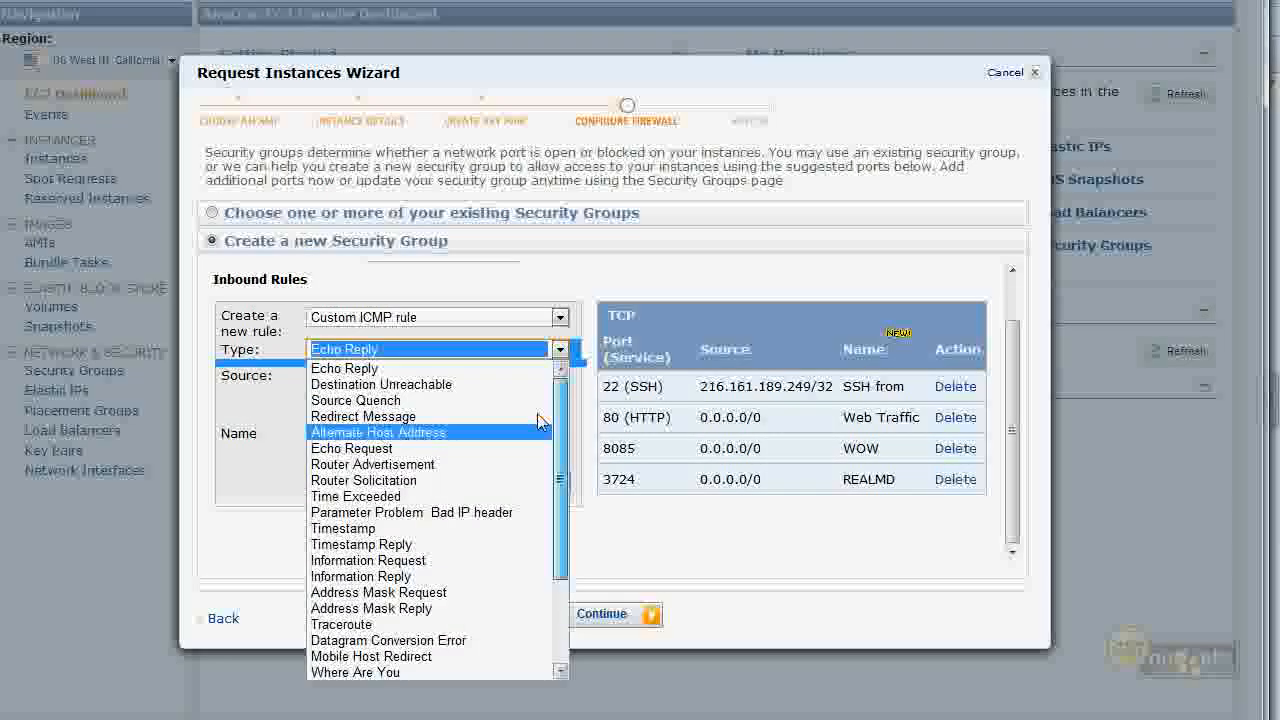
pyautogui.scroll(-2, 540, 430)
pyautogui.scroll(2, 480, 440)
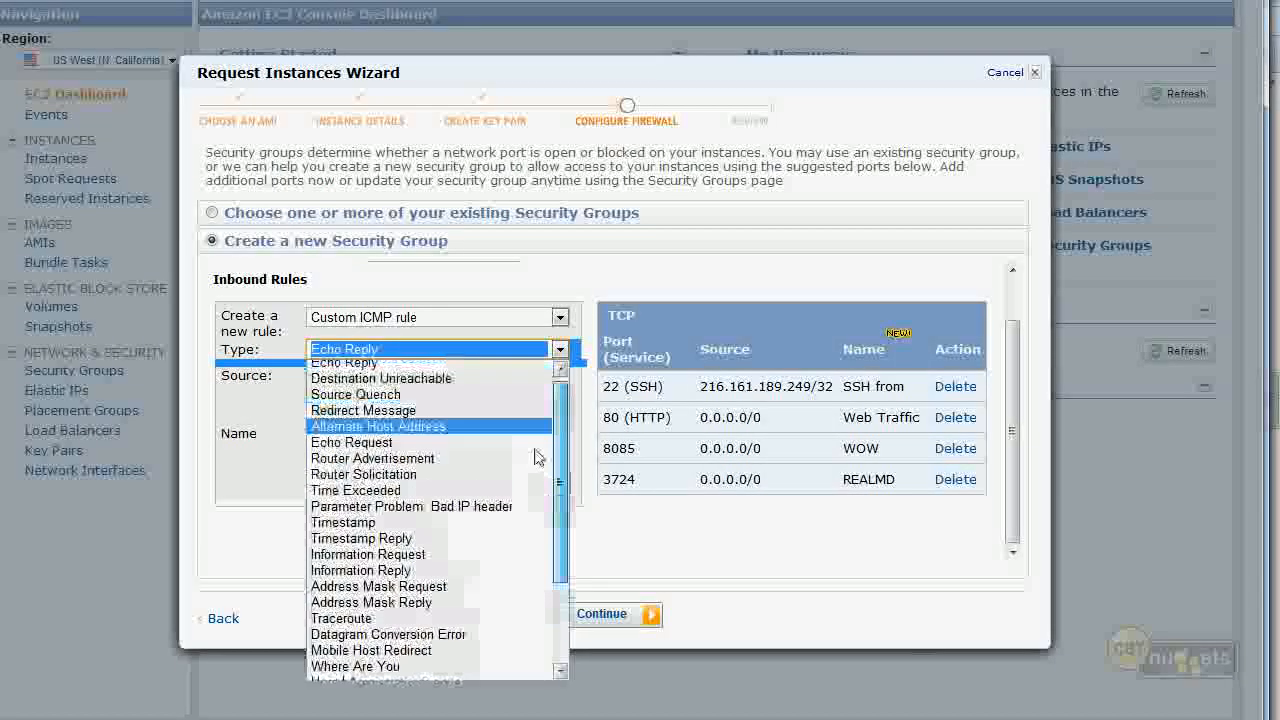
pyautogui.click(424, 448)
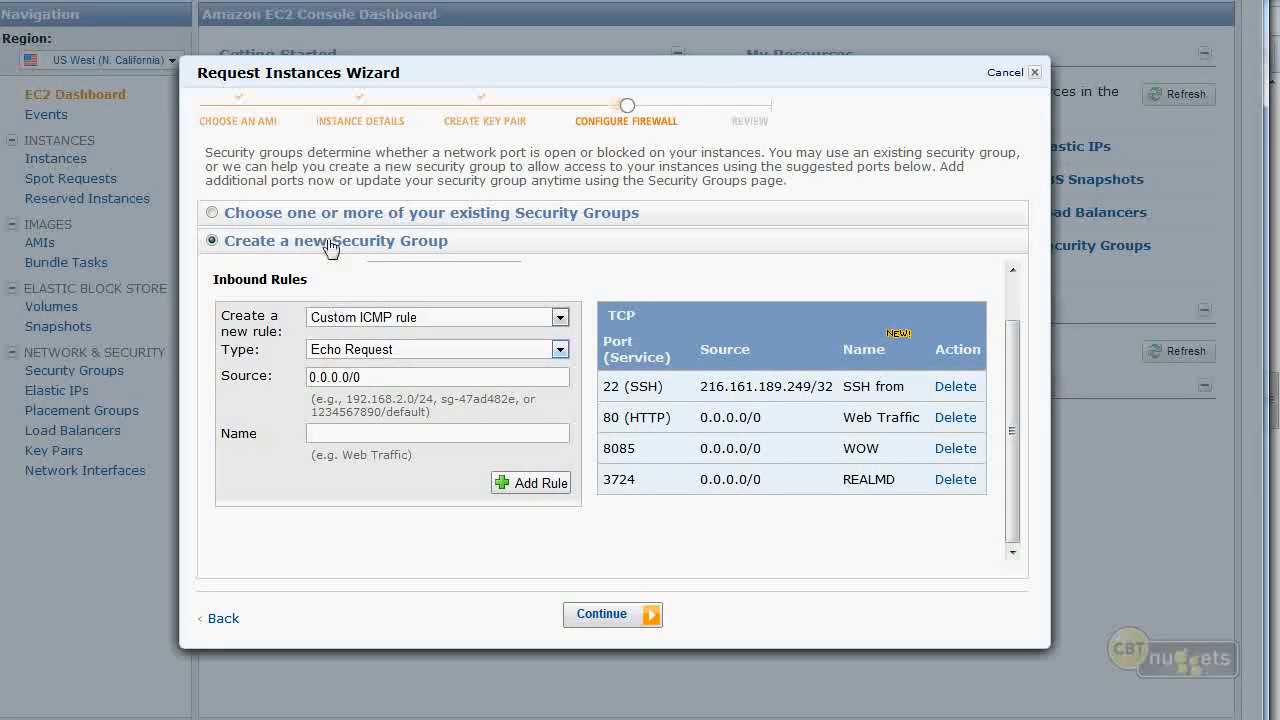
# Name the Echo Request rule "Allow Pings" and add it to the security group's inbound rules
pyautogui.click(358, 435)
pyautogui.write('Allow Pings')
pyautogui.click(522, 484)
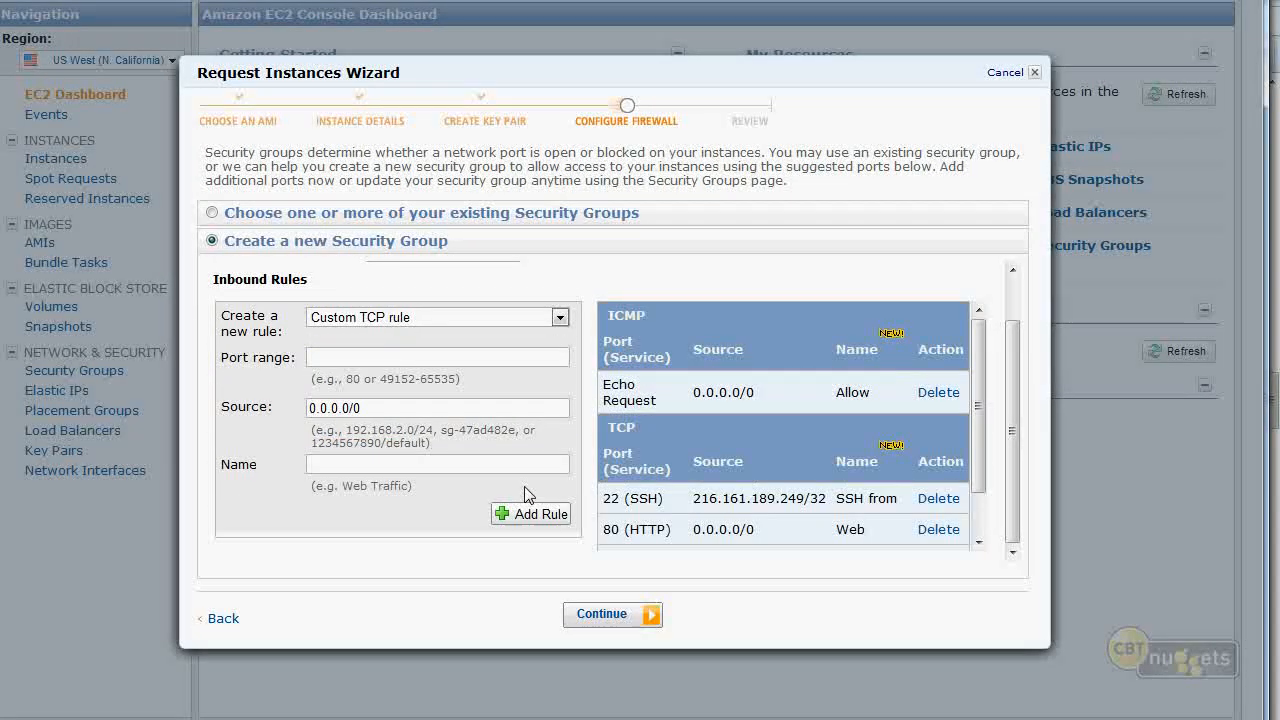
# Check the ICMP and TCP groups in the inbound rules list and continue to the wizard's review stage
pyautogui.doubleClick(632, 313)
pyautogui.tripleClick(621, 427)
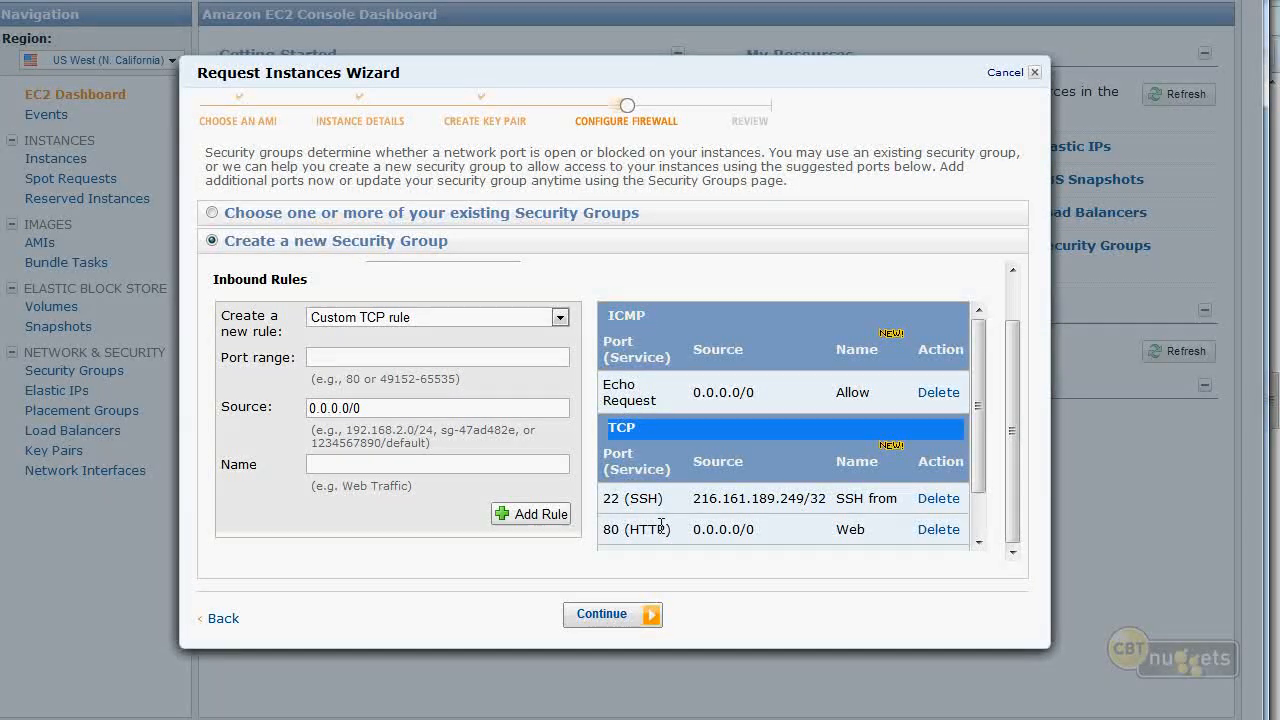
pyautogui.click(631, 617)
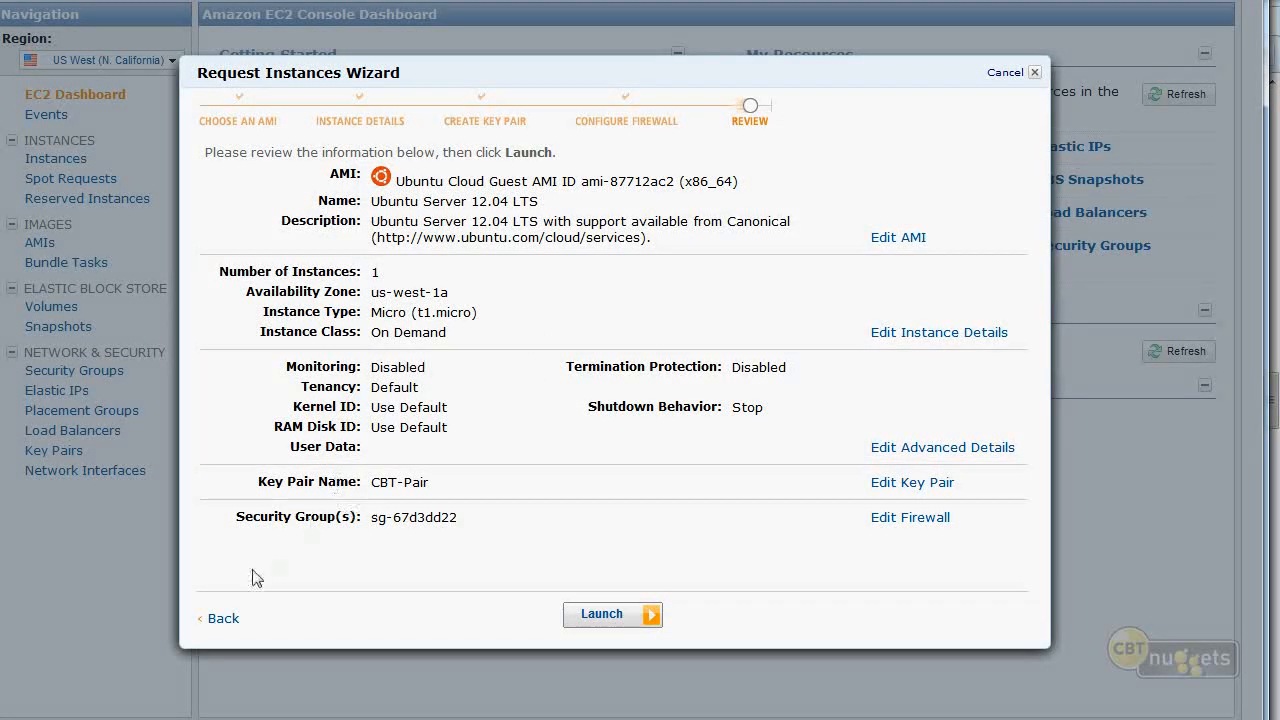
# Return to the firewall settings to check that JCs SG is selected, then launch the instance and close the wizard
pyautogui.click(222, 619)
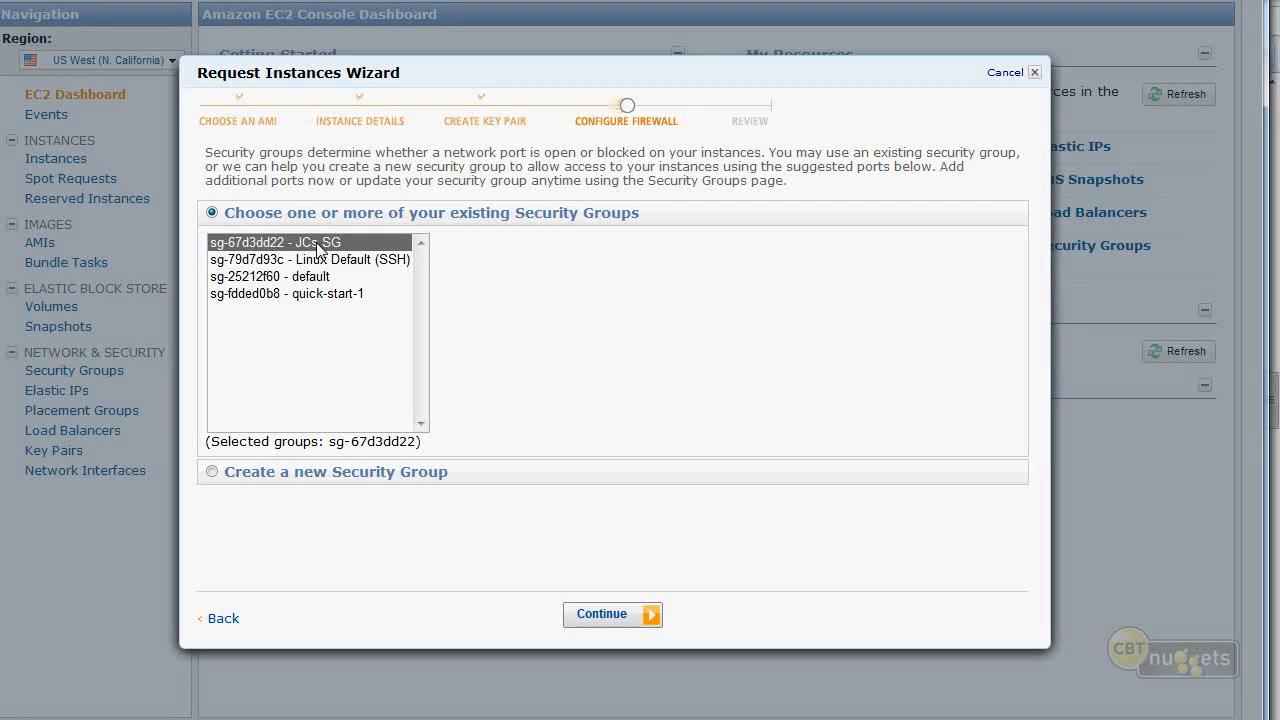
pyautogui.click(605, 616)
pyautogui.click(603, 617)
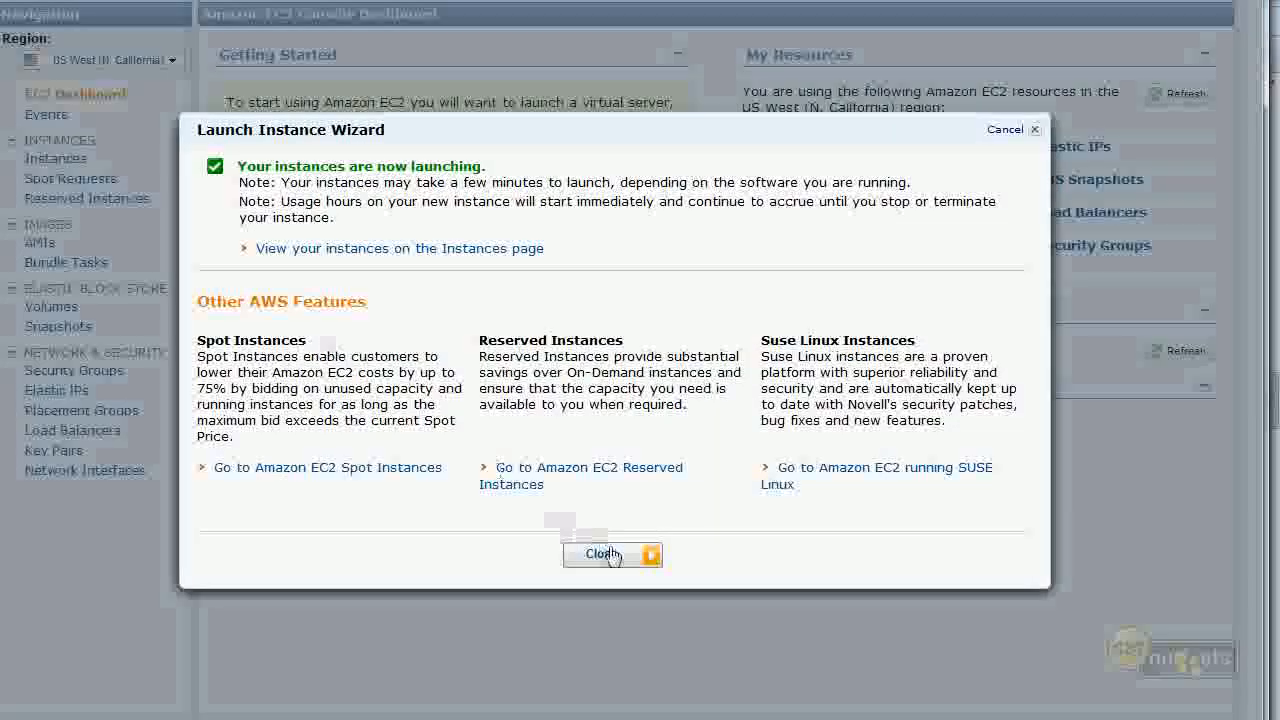
pyautogui.click(605, 555)
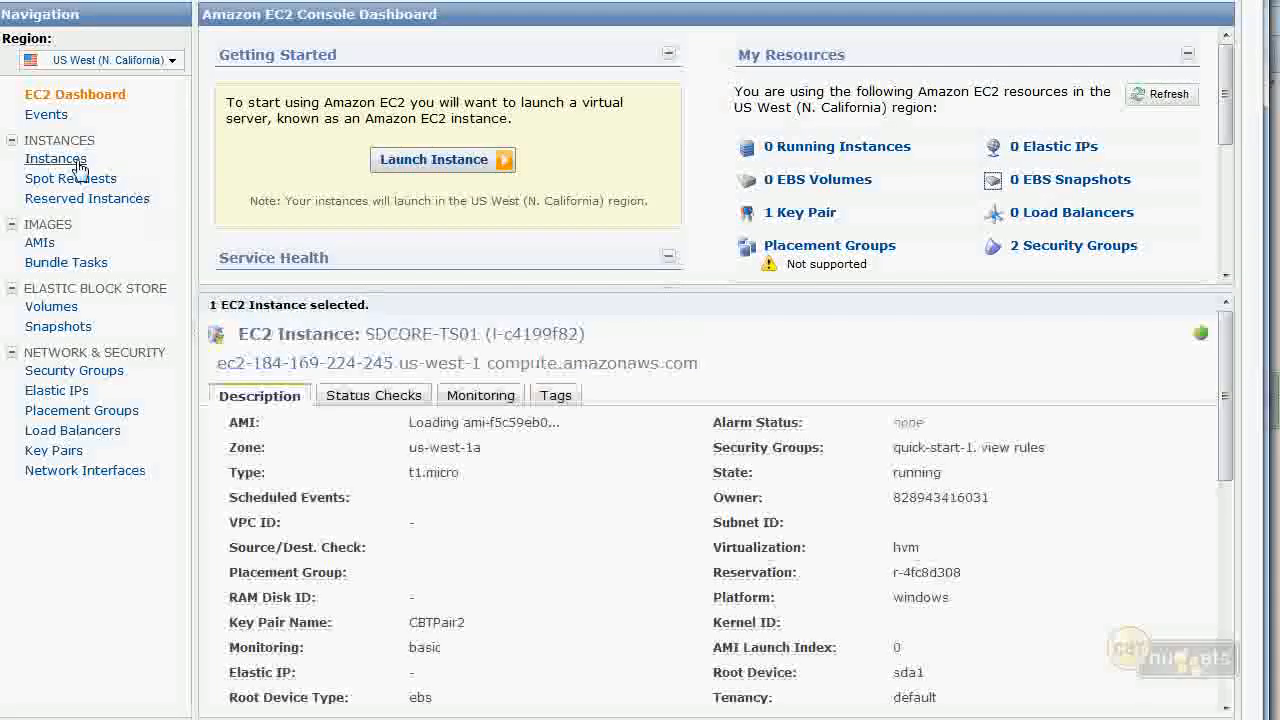
# View the instances list with a wider Name column and check the SDCORE-TS01 instance's actions for changing security groups
pyautogui.click(78, 164)
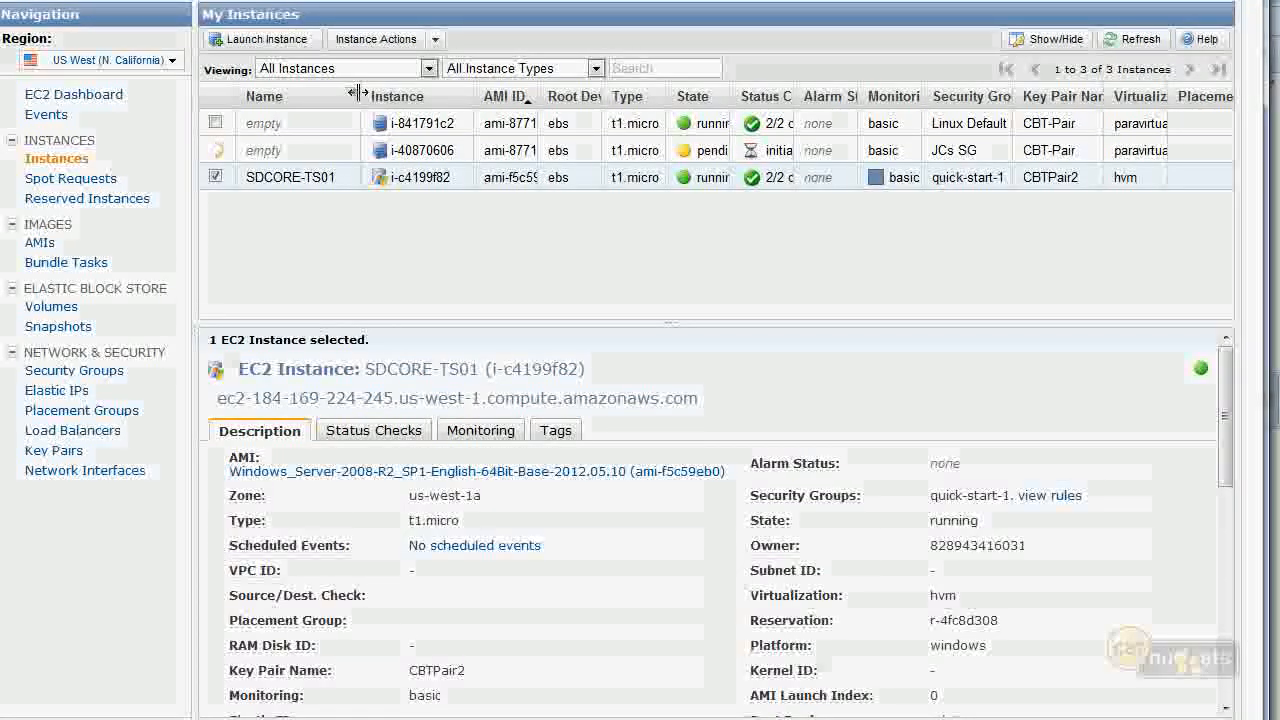
pyautogui.moveTo(358, 94); pyautogui.dragTo(395, 94)
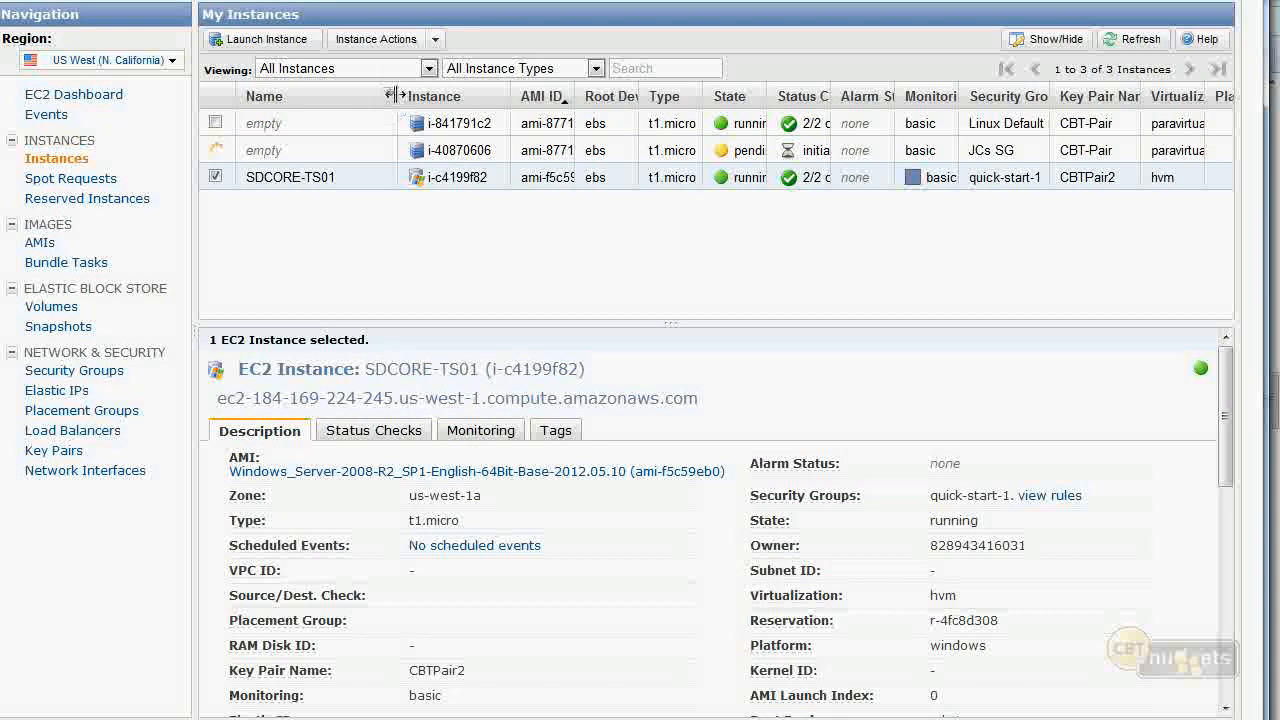
pyautogui.rightClick(302, 186)
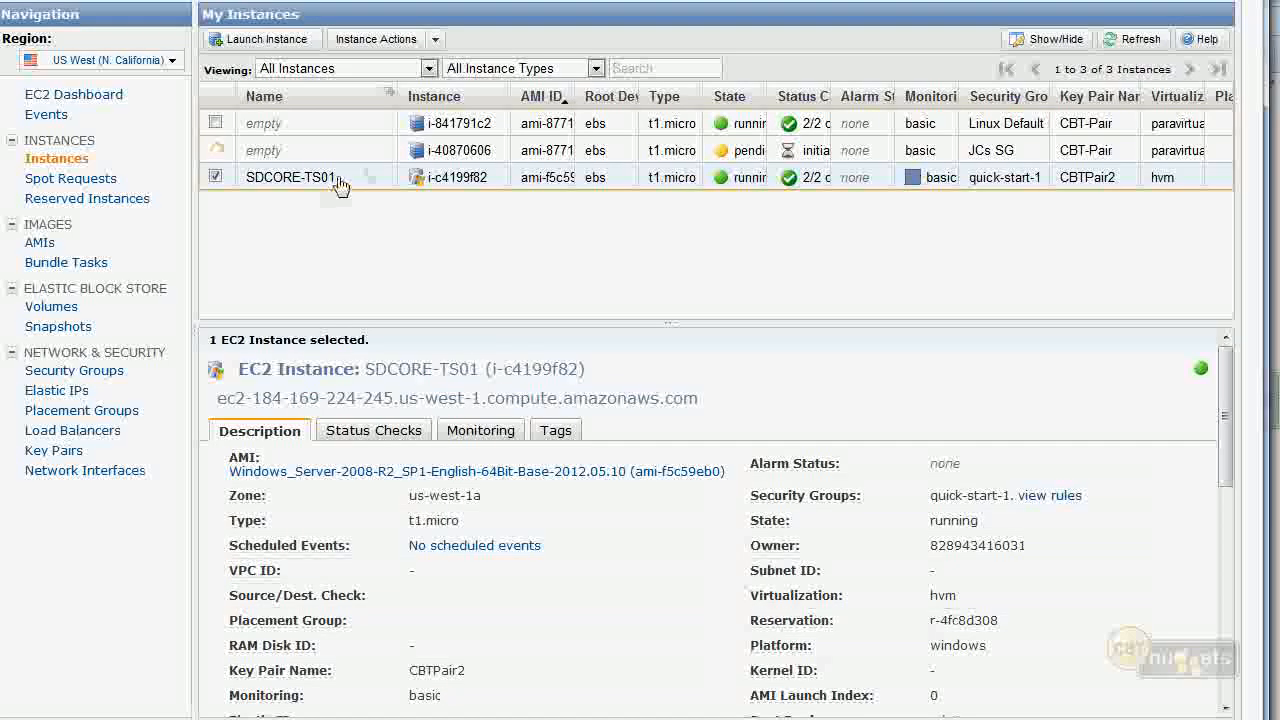
pyautogui.rightClick(340, 182)
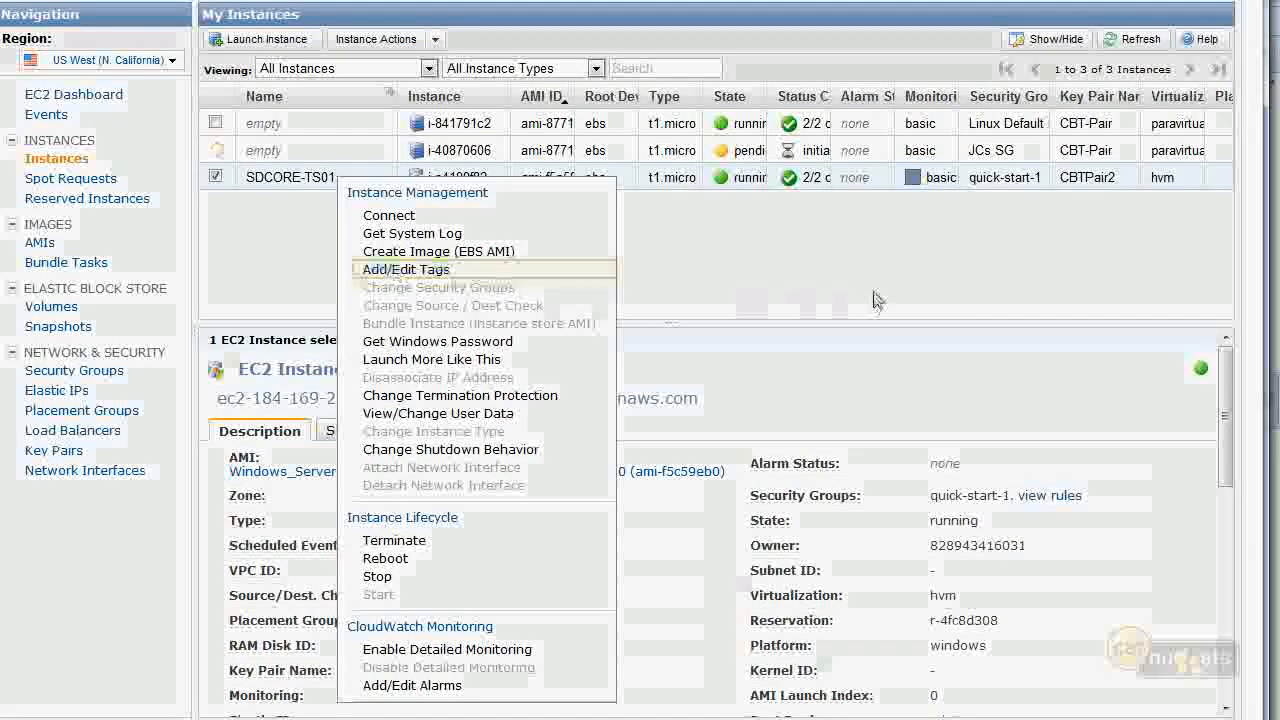
pyautogui.click(975, 253)
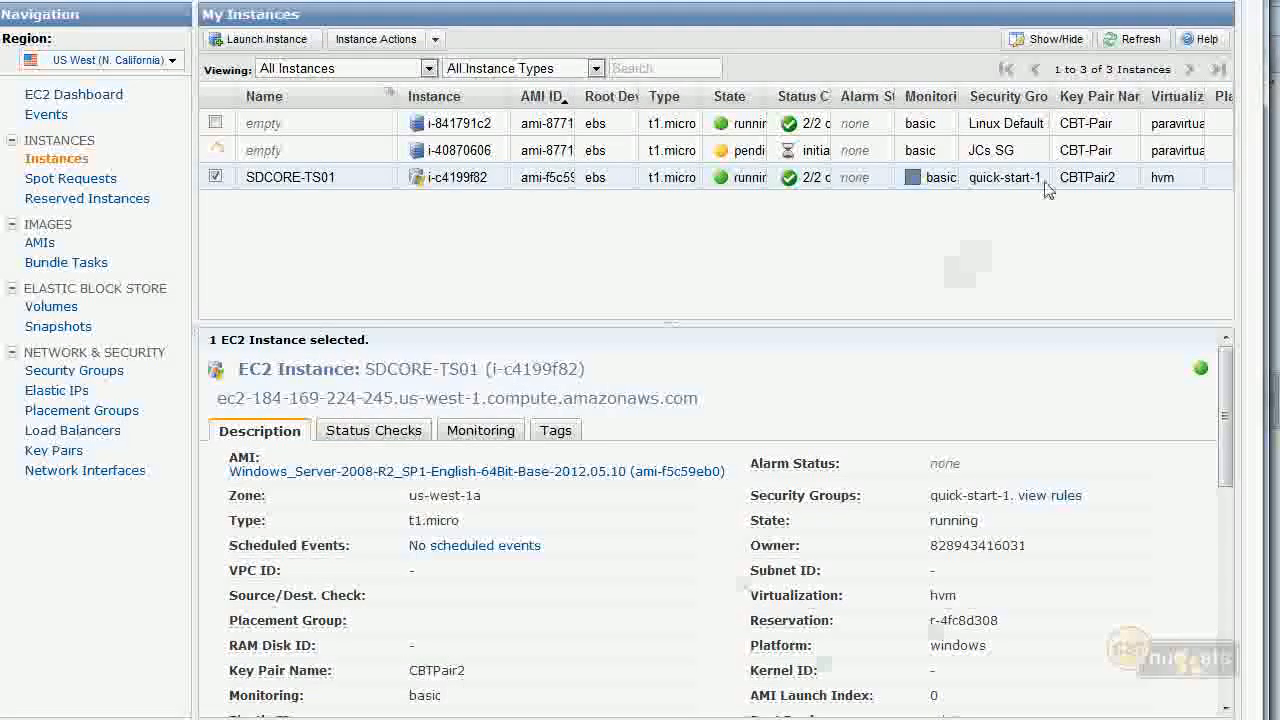
# Sort the instances by security group and widen that column to read the full group names
pyautogui.click(1020, 96)
pyautogui.moveTo(1055, 96); pyautogui.dragTo(1088, 99)
pyautogui.click(1032, 187)
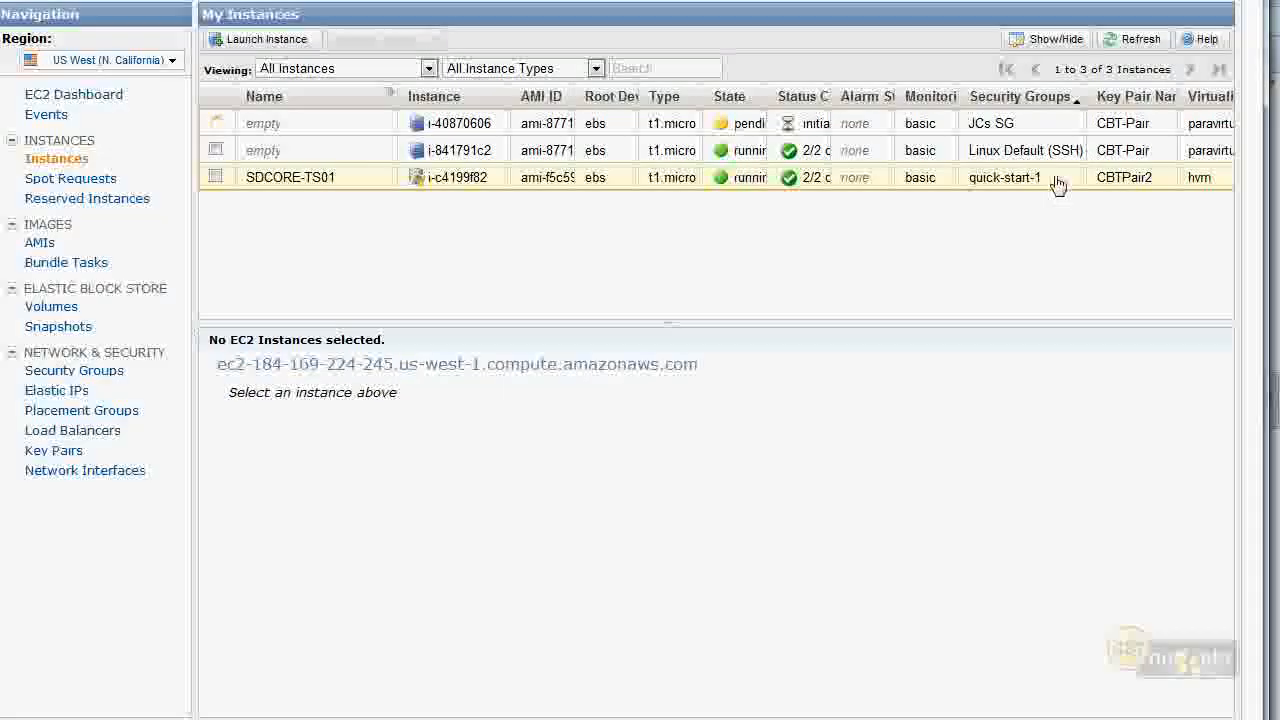
pyautogui.click(1058, 186)
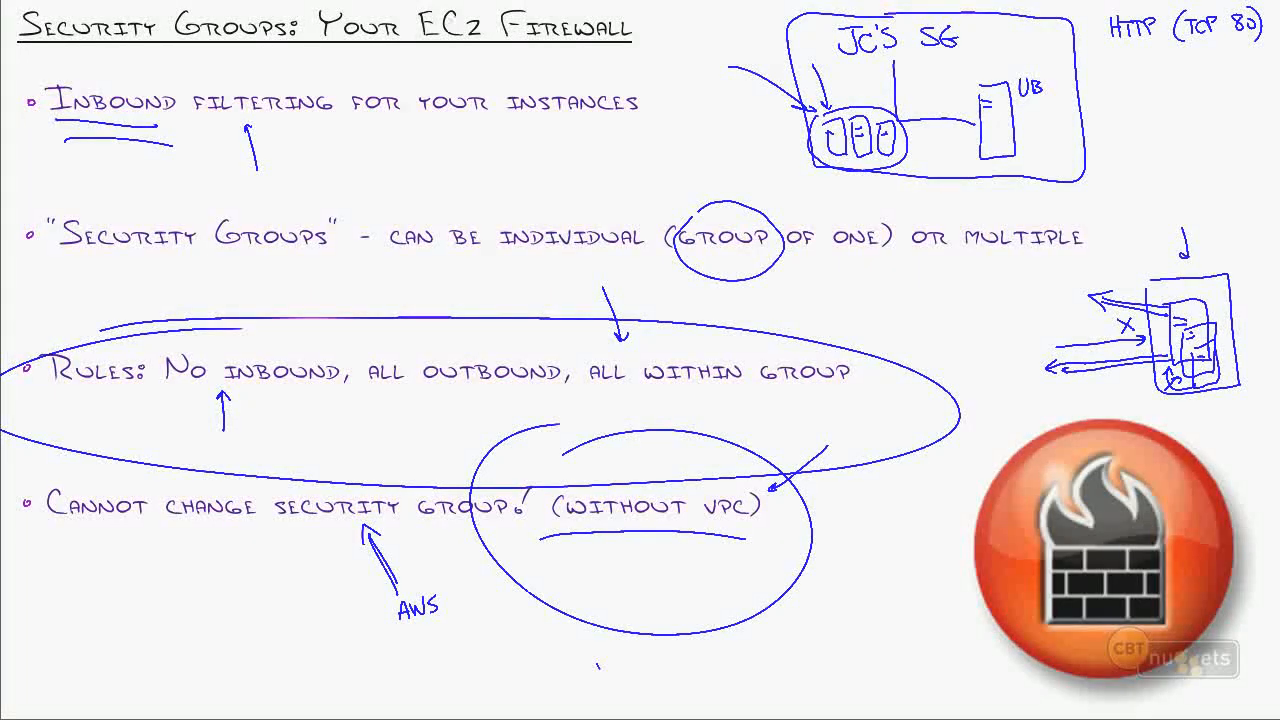
pyautogui.press('e')
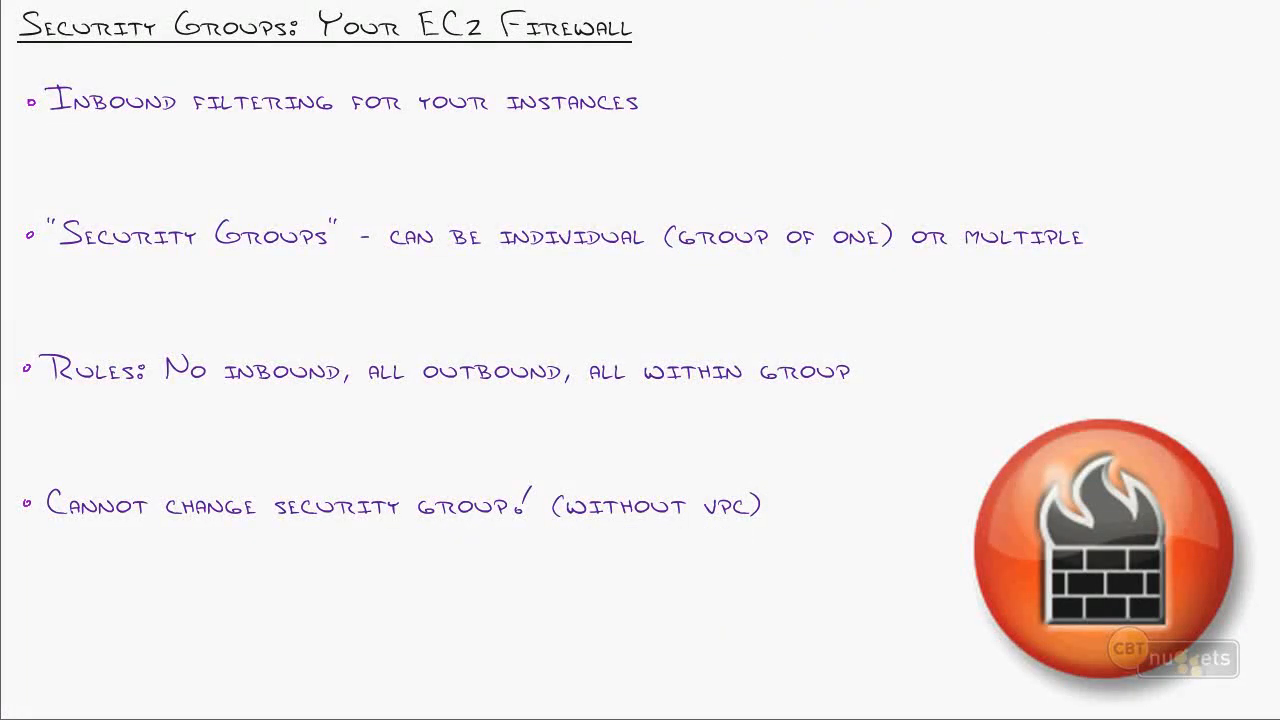
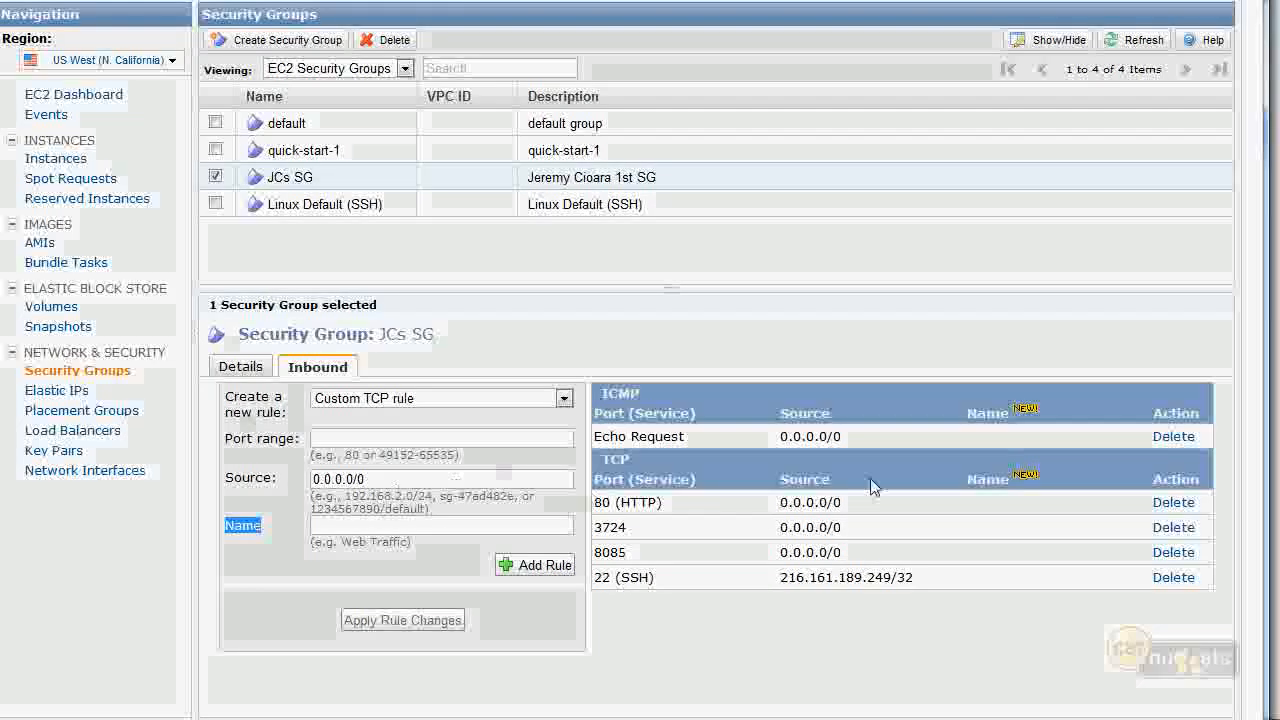
# Name the port 80 (HTTP) inbound rule of JCs SG "HTTP for All!"
pyautogui.moveTo(1067, 504)
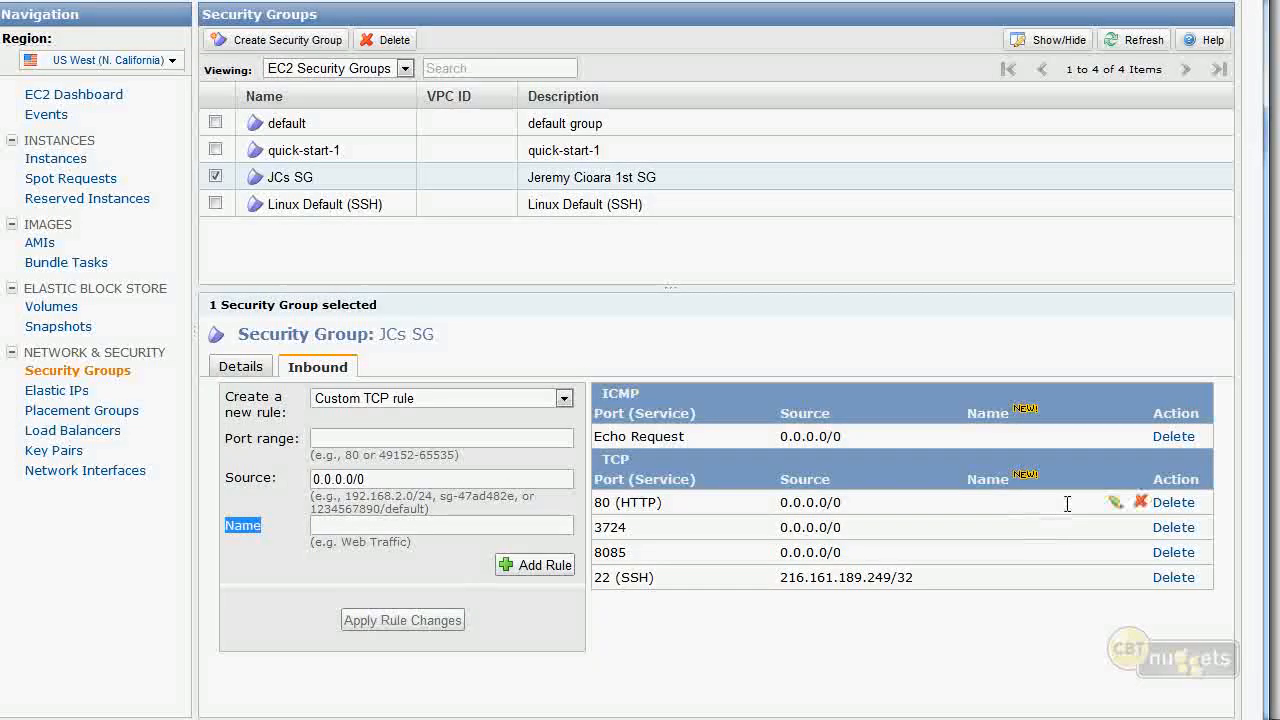
pyautogui.click(1112, 506)
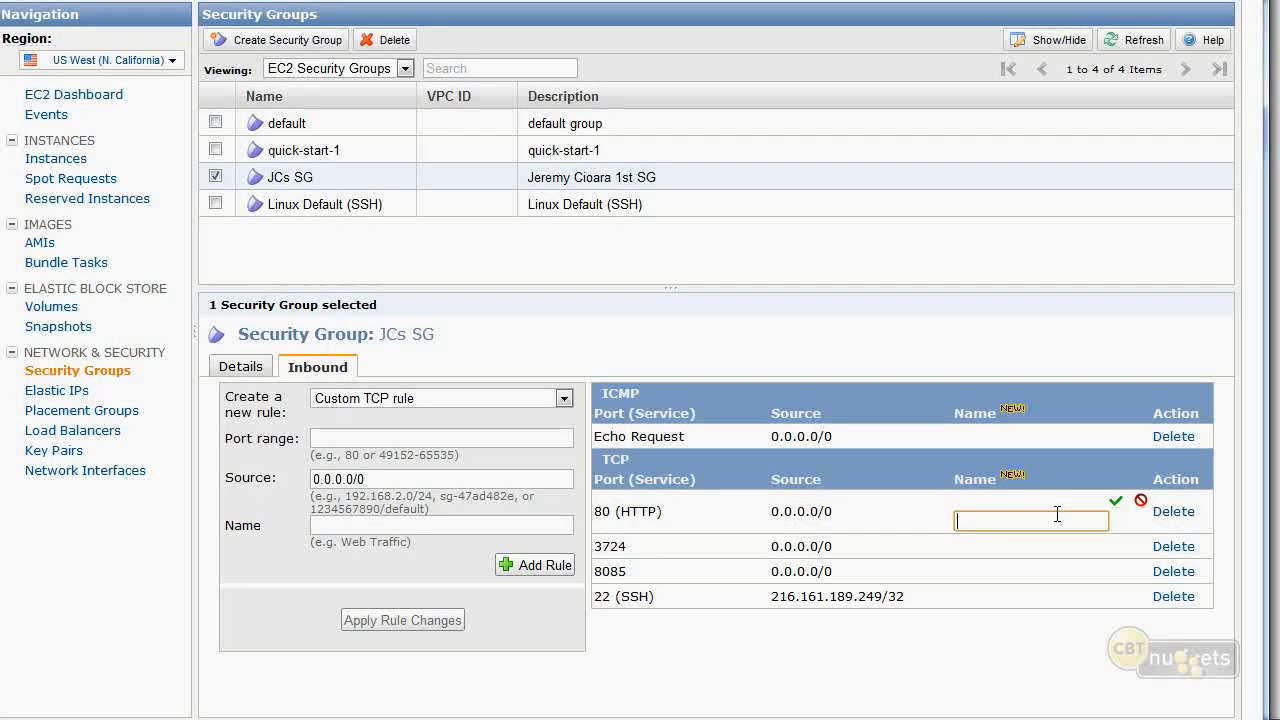
pyautogui.write('HTTP for All!')
pyautogui.click(1118, 497)
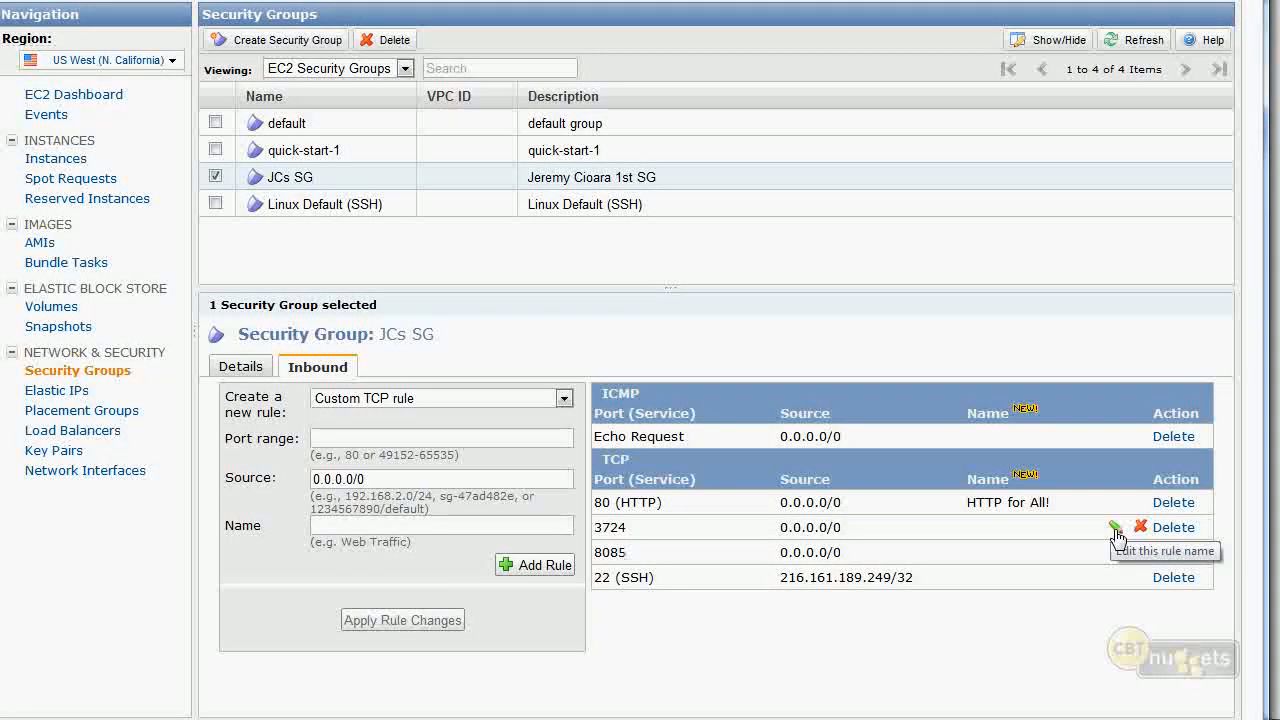
# Name the port 8085 inbound rule "WOW"
pyautogui.click(1115, 552)
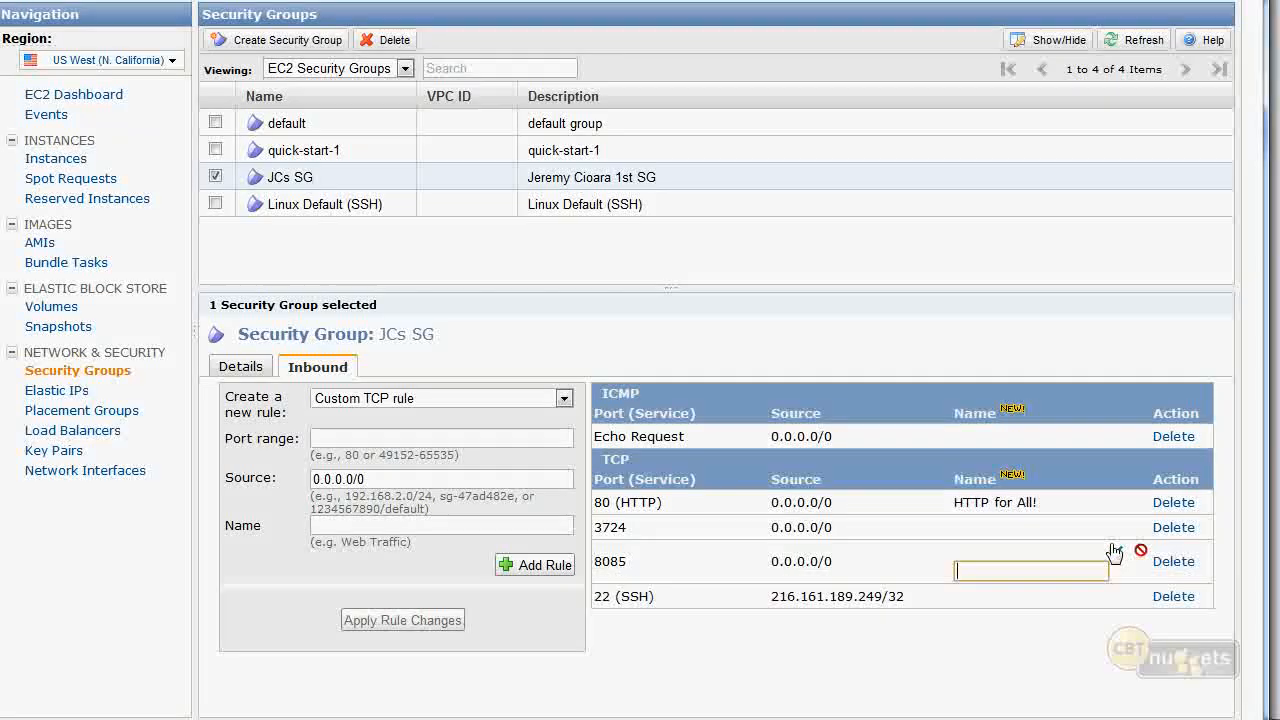
pyautogui.write('WOW')
pyautogui.click(1113, 552)
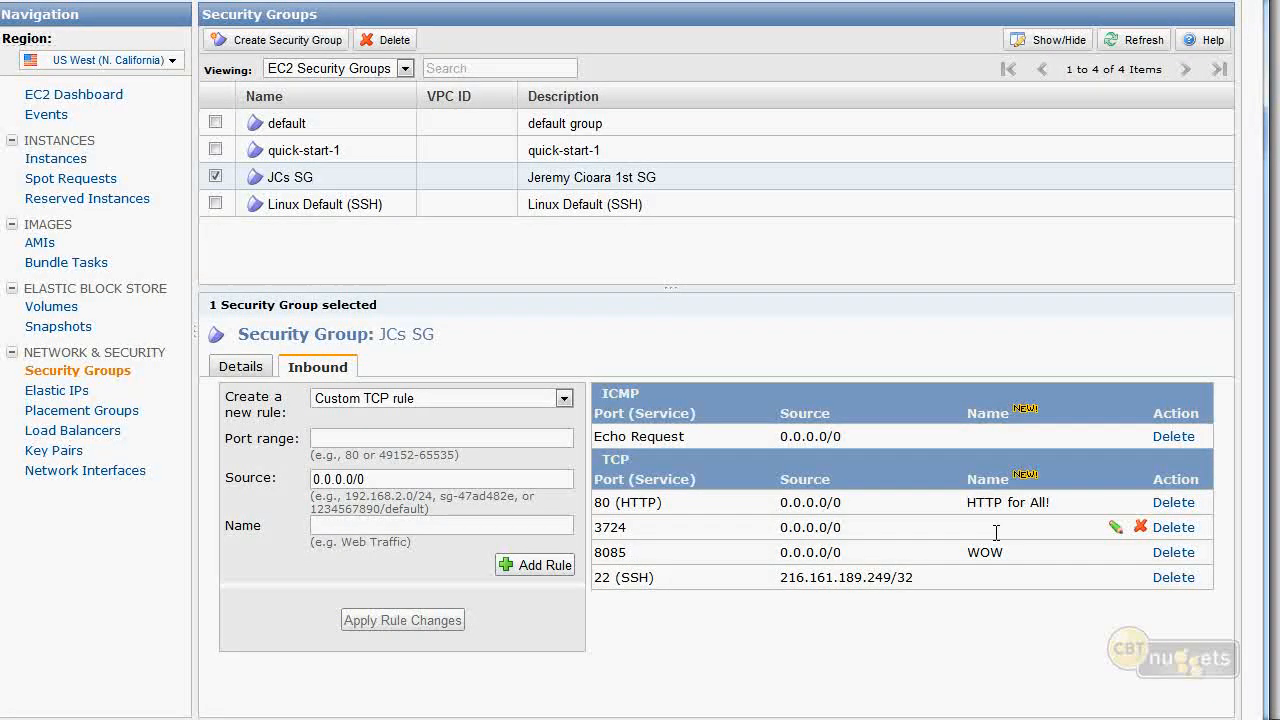
# Mark the port 8085 rule for deletion, restore it, and highlight its port number
pyautogui.click(1173, 555)
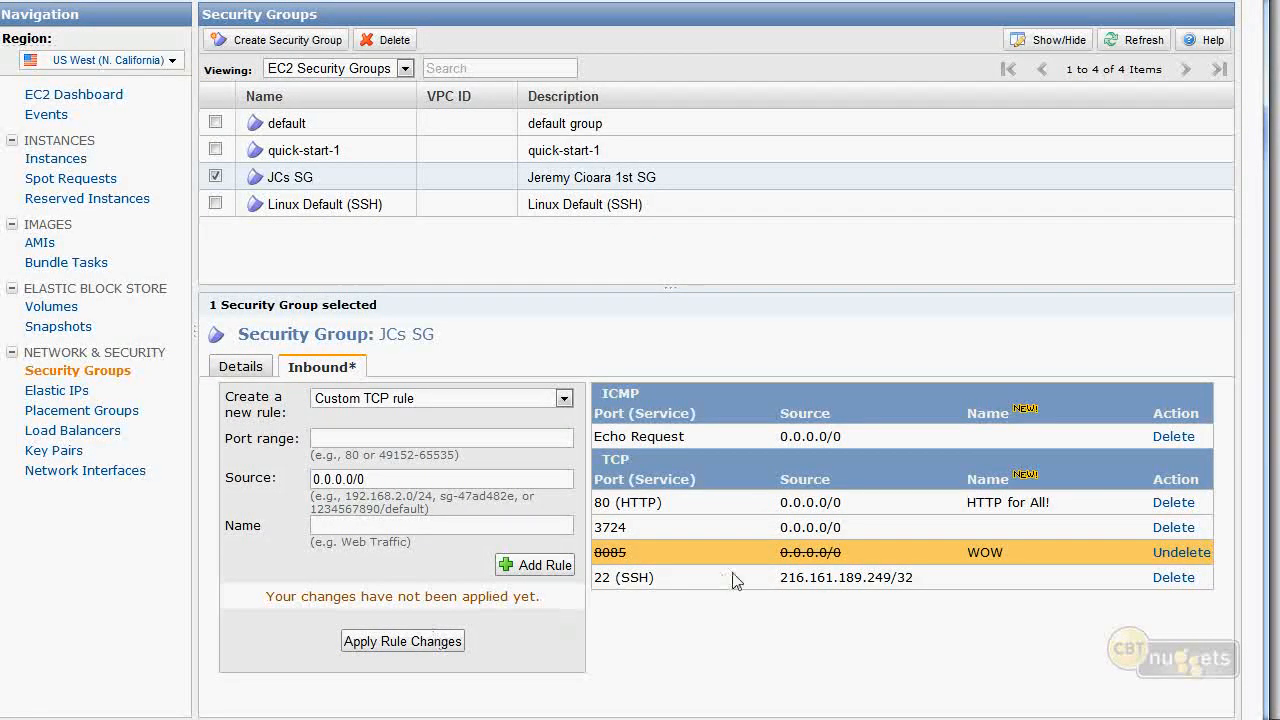
pyautogui.click(1198, 553)
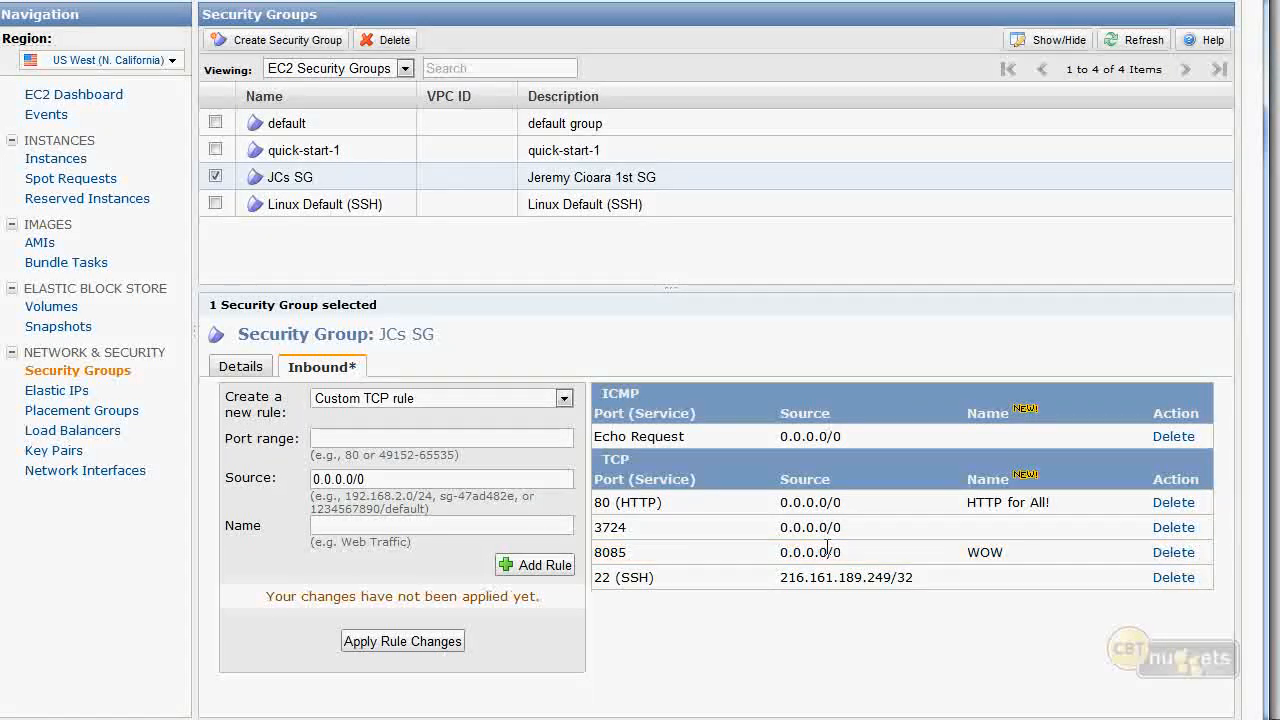
pyautogui.moveTo(842, 552); pyautogui.dragTo(596, 552)
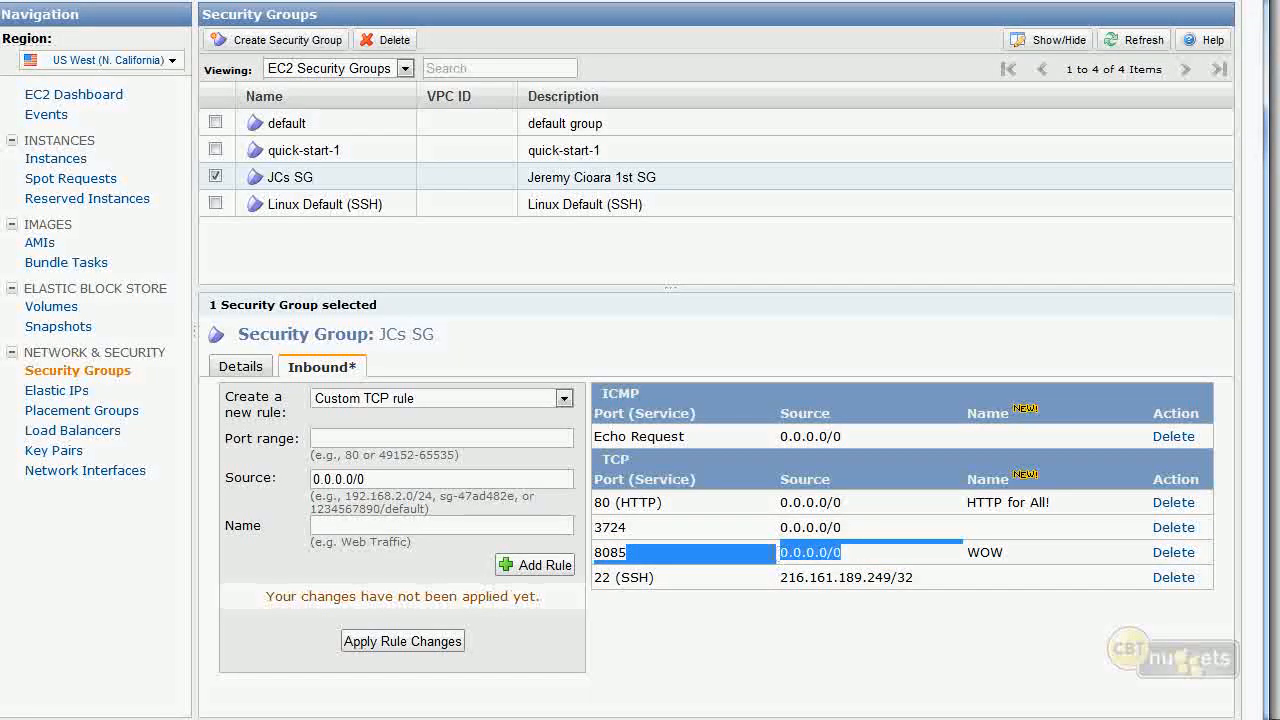
pyautogui.doubleClick(596, 552)
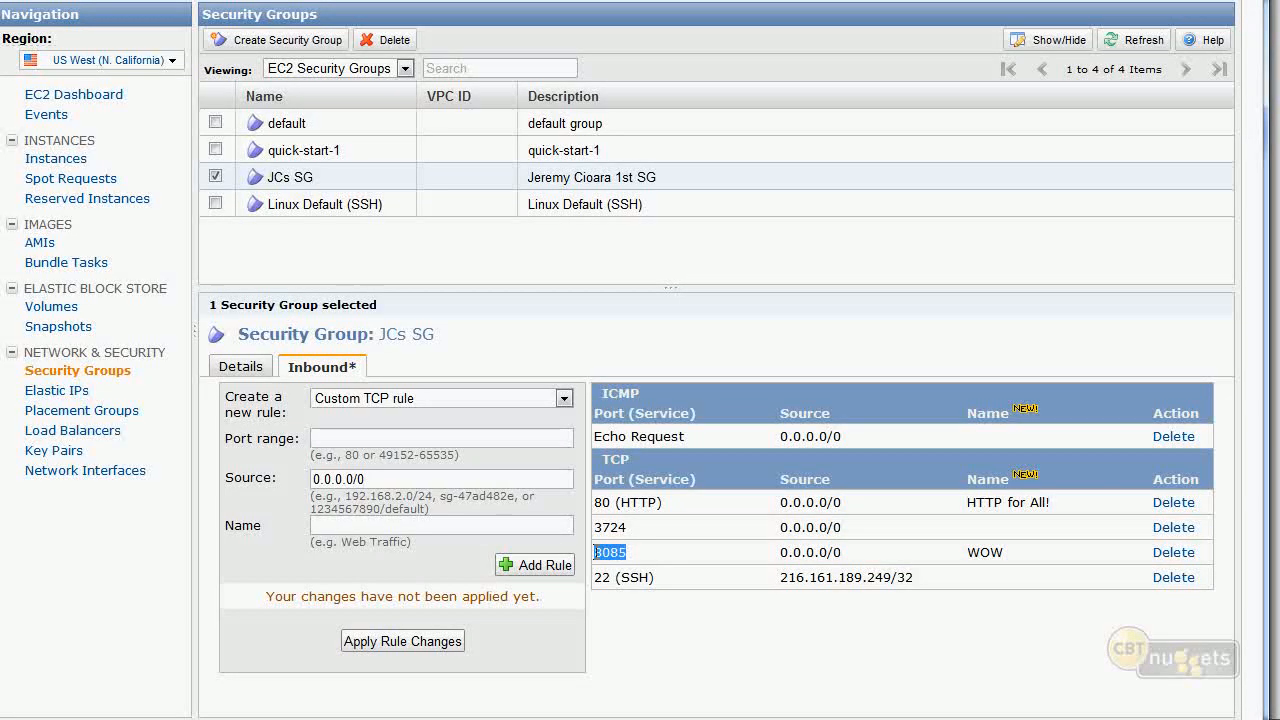
# Delete the port 8085 rule from JCs SG, apply the change, and compare the rules with the Linux Default (SSH) group's
pyautogui.click(1173, 552)
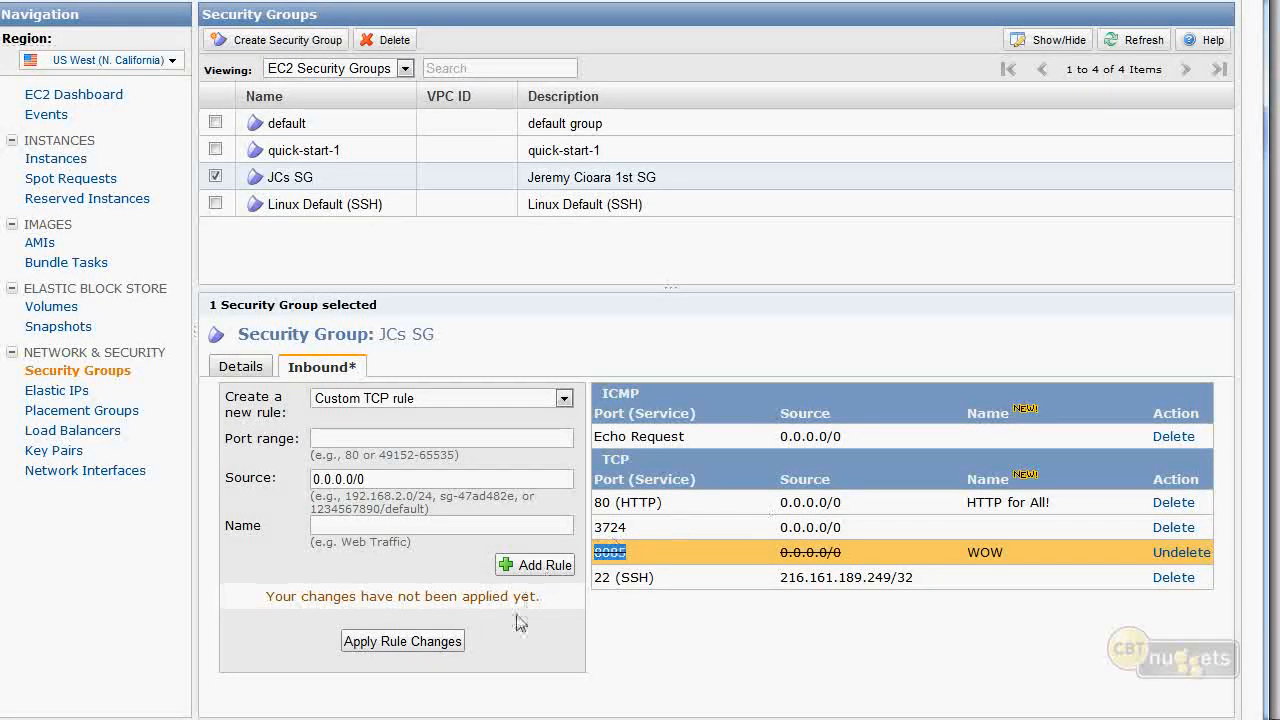
pyautogui.click(424, 641)
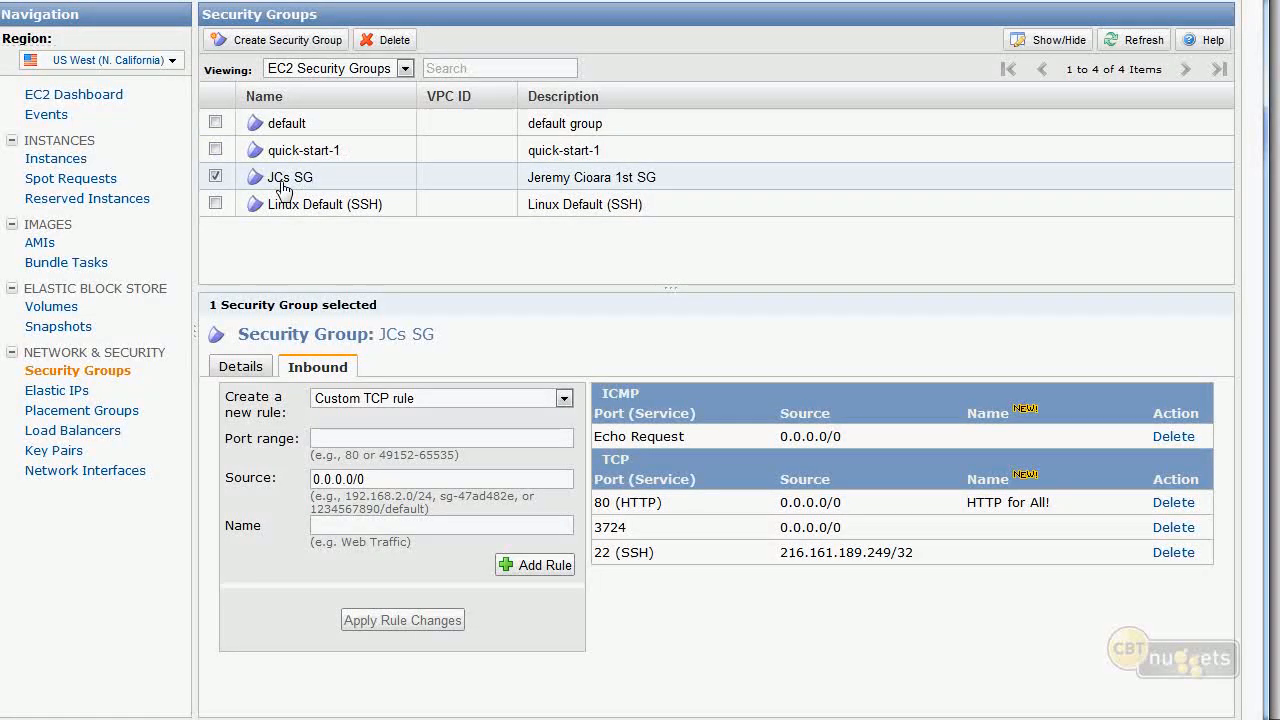
pyautogui.click(329, 205)
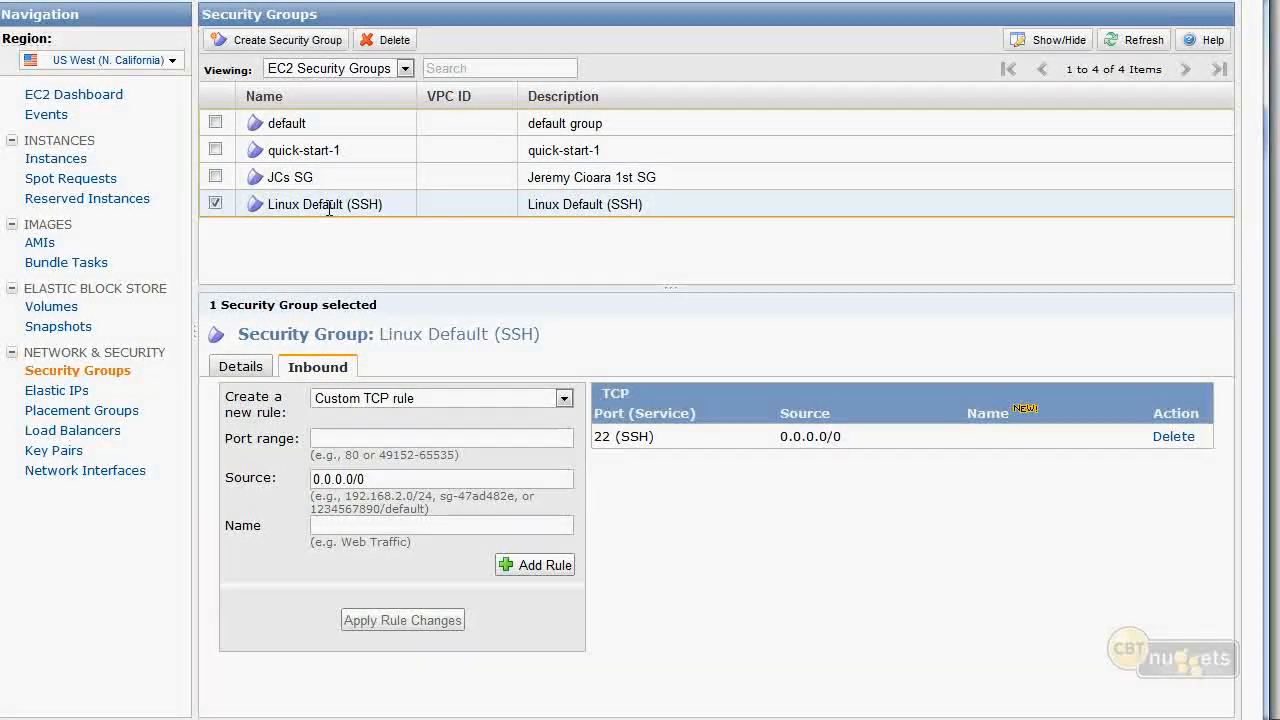
pyautogui.click(302, 186)
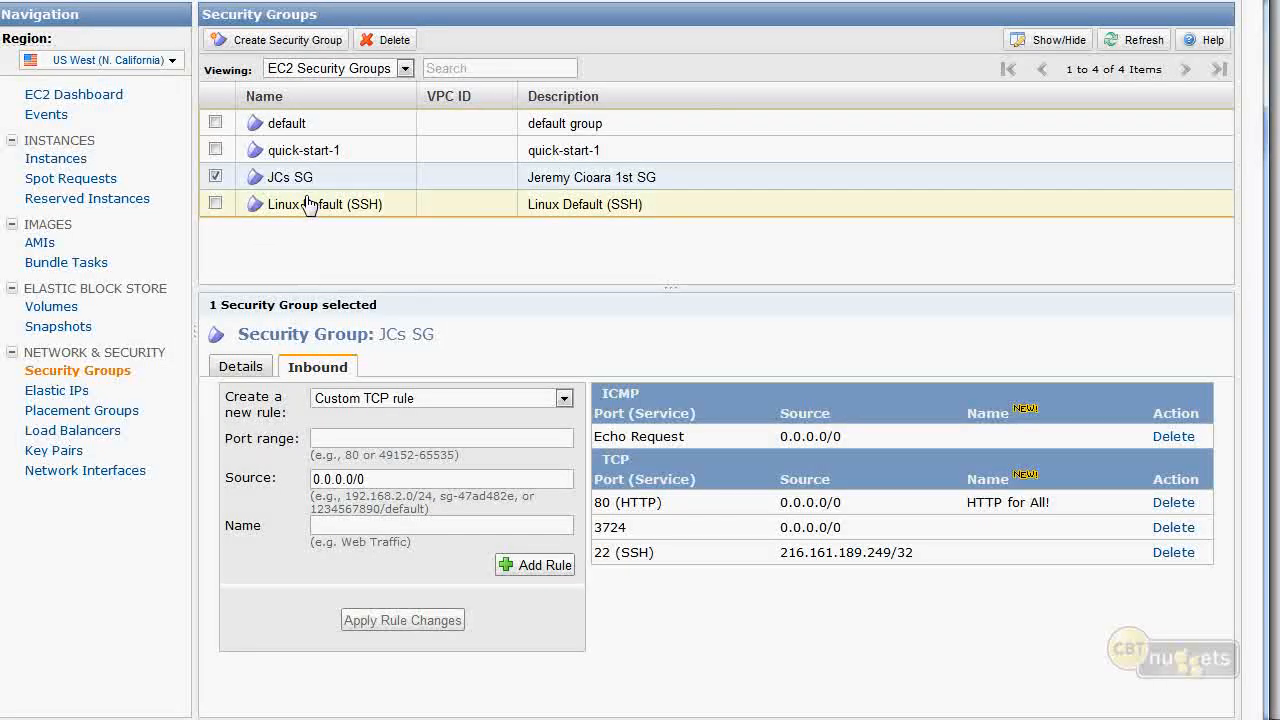
# Create a security group named "CBT Group" with the description "Whatever" and No VPC
pyautogui.click(297, 42)
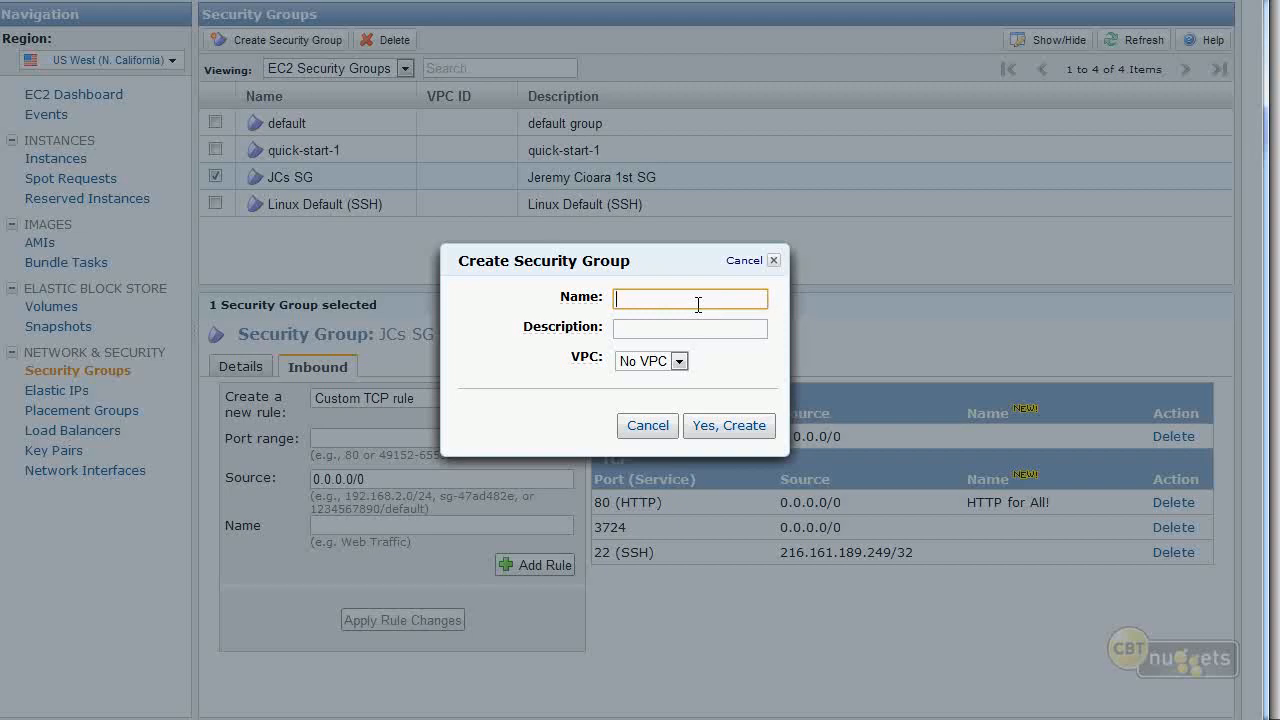
pyautogui.write('CBT Group')
pyautogui.press('Tab')
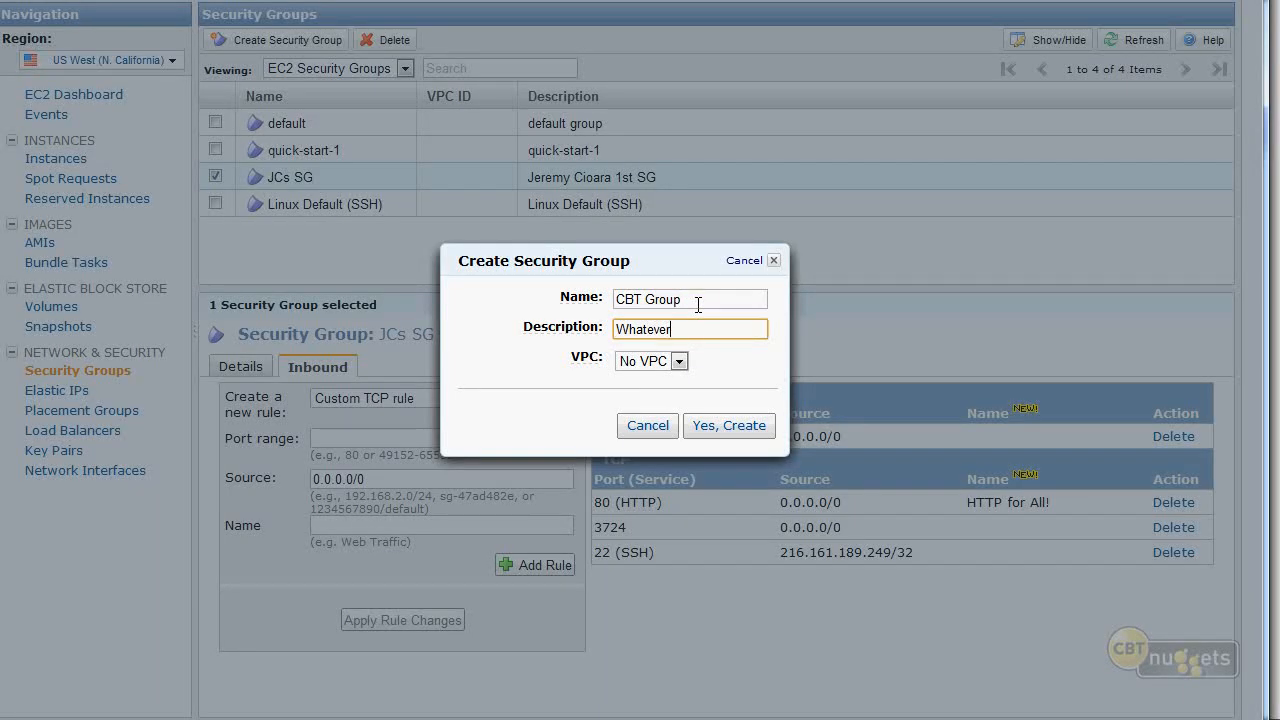
pyautogui.click(644, 366)
pyautogui.click(645, 366)
pyautogui.click(716, 424)
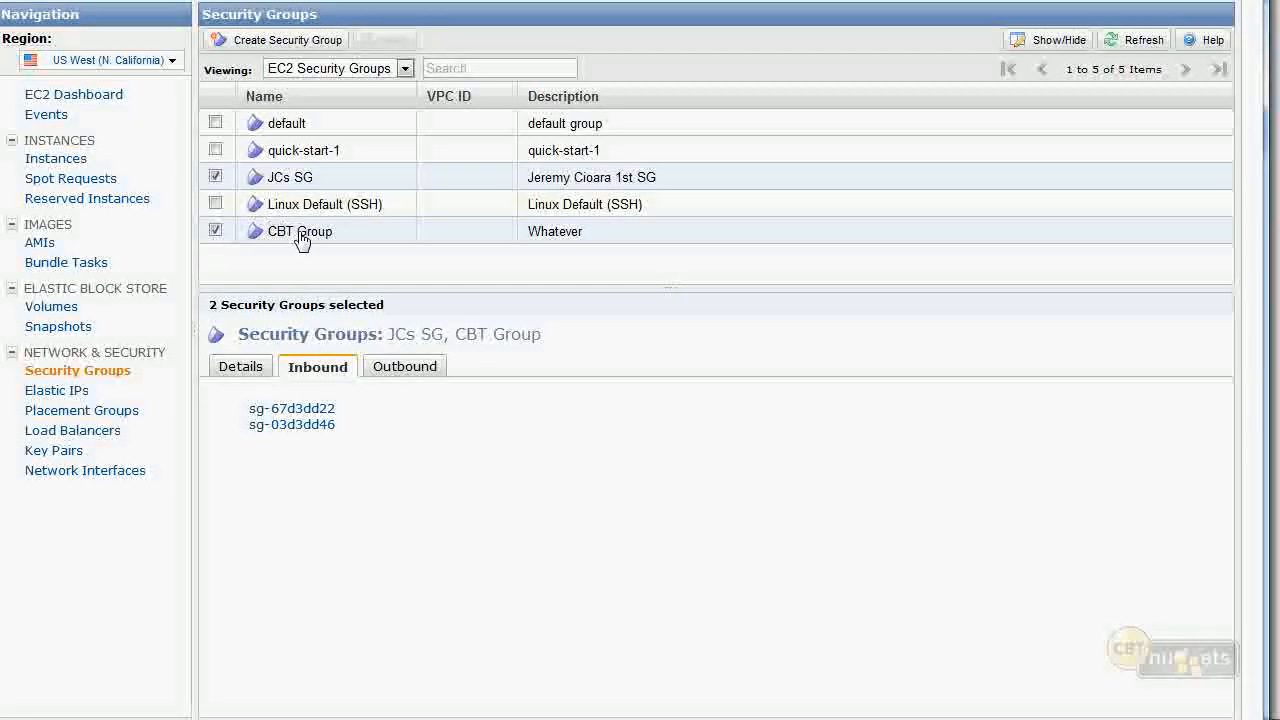
# Add an SSH inbound rule with source 0.0.0.0/0 to CBT Group and apply the rule changes
pyautogui.click(289, 235)
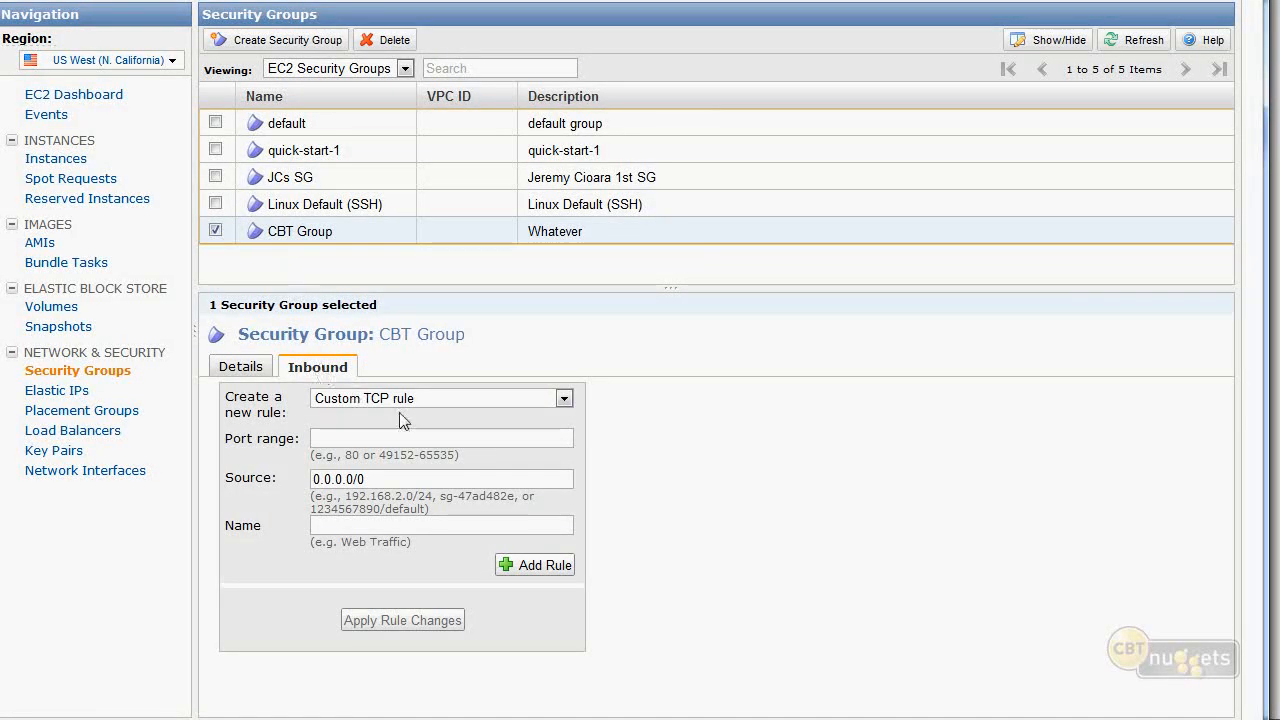
pyautogui.click(381, 437)
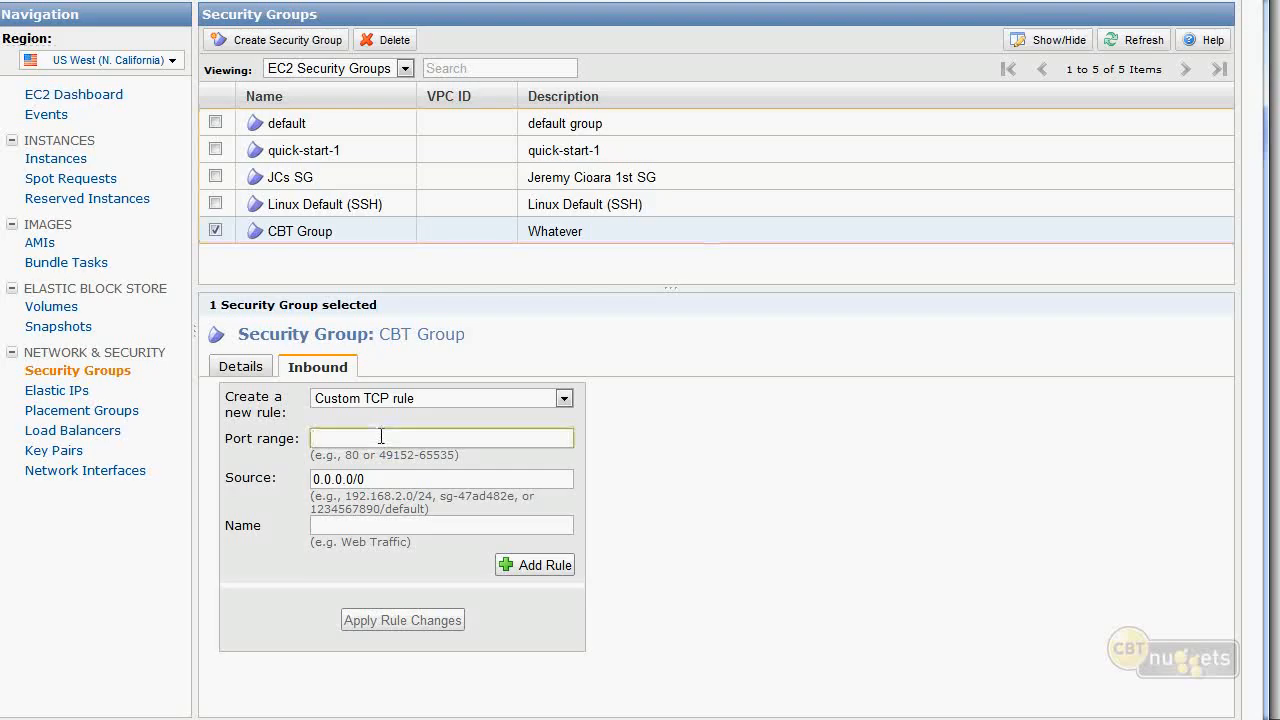
pyautogui.click(437, 400)
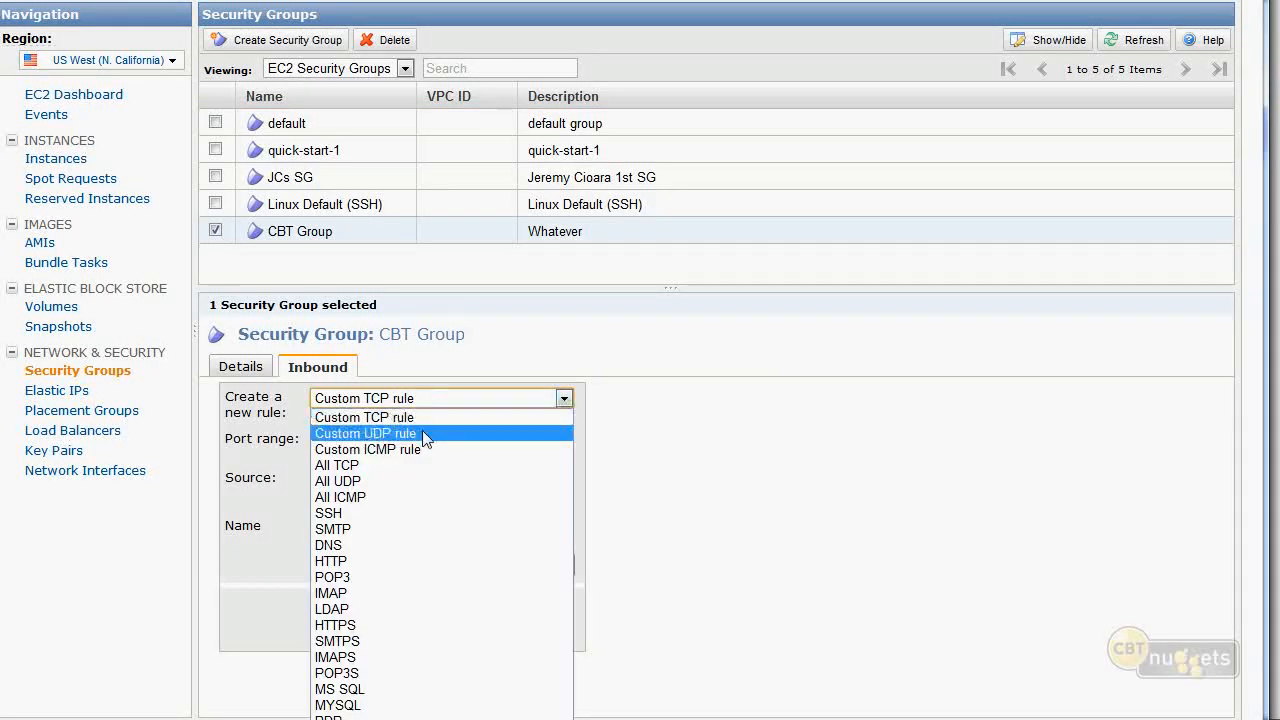
pyautogui.click(372, 520)
pyautogui.click(522, 524)
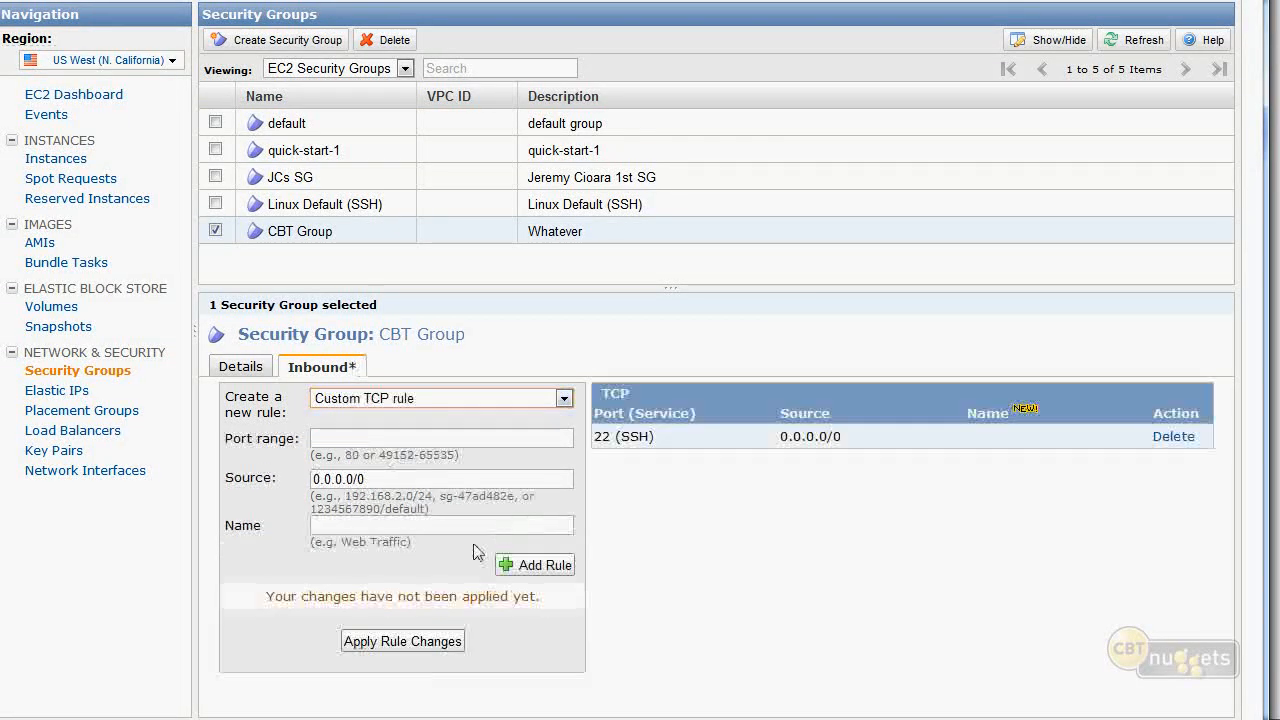
pyautogui.click(415, 640)
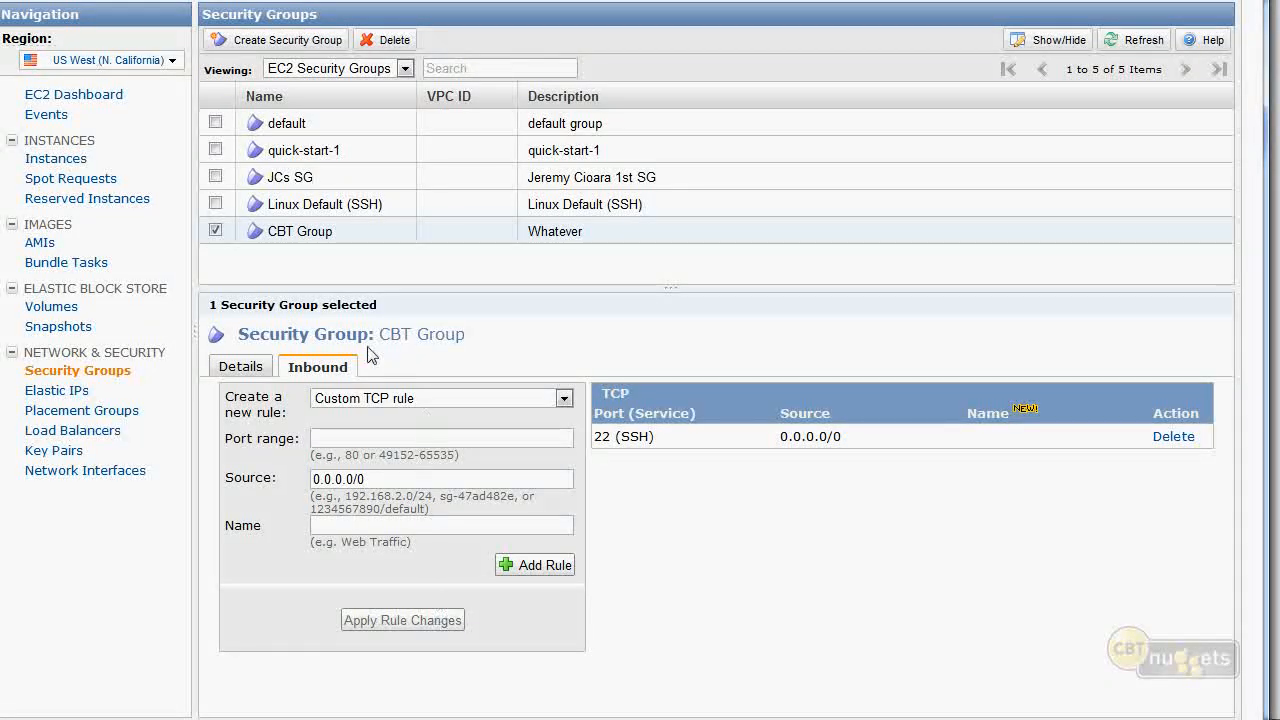
# Check the SDCORE-TS01 instance's actions for changing its security group, and return to the security groups list
pyautogui.click(67, 155)
pyautogui.rightClick(476, 179)
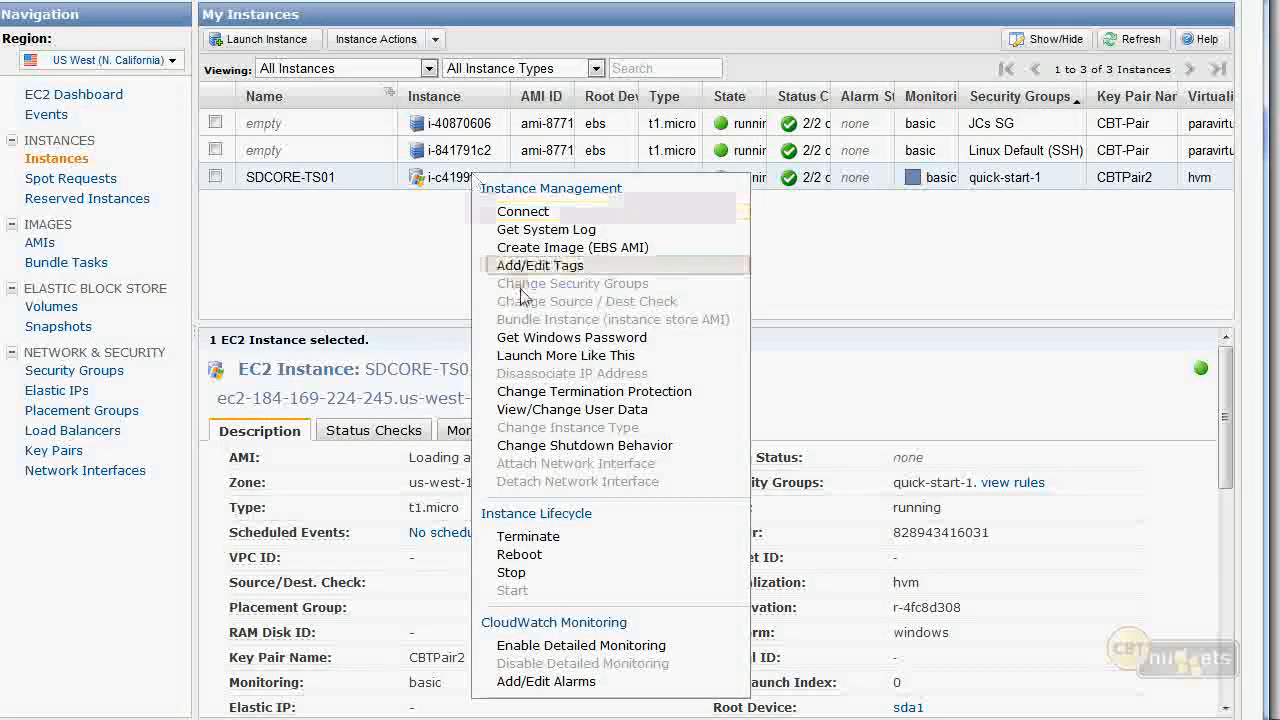
pyautogui.click(102, 374)
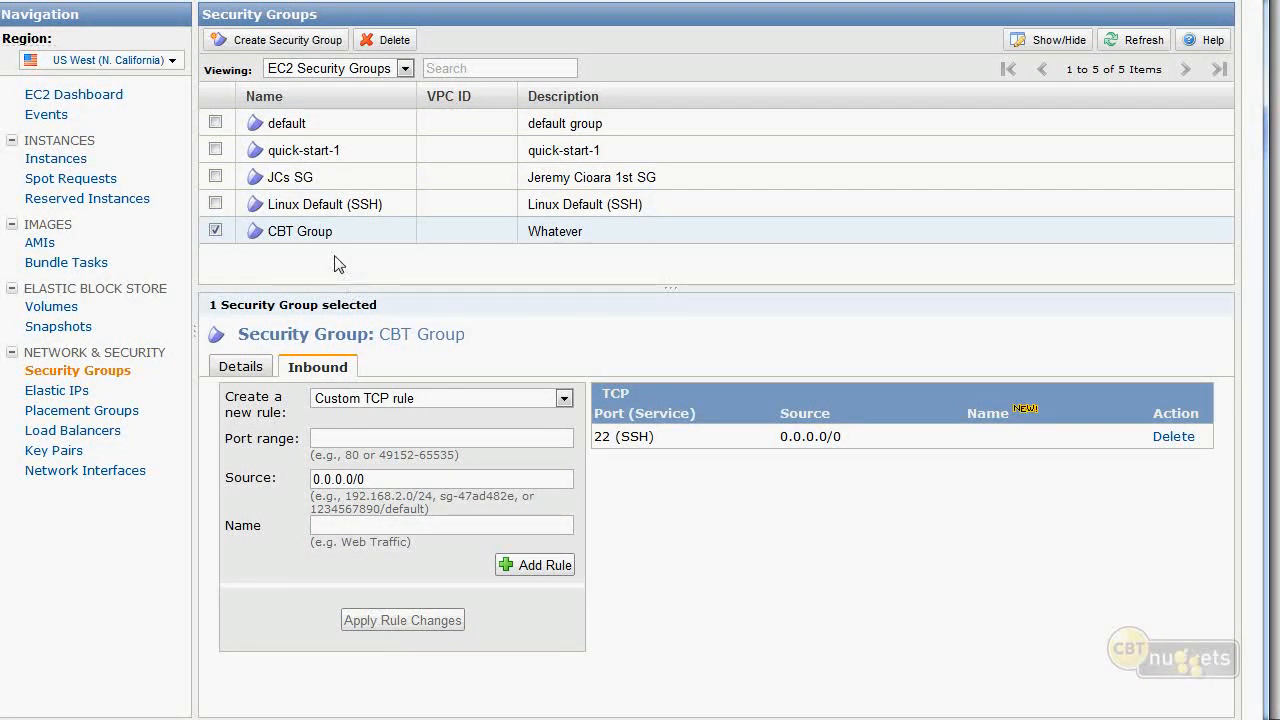
# Delete the CBT Group security group and try to delete JCs SG
pyautogui.click(393, 42)
pyautogui.click(735, 420)
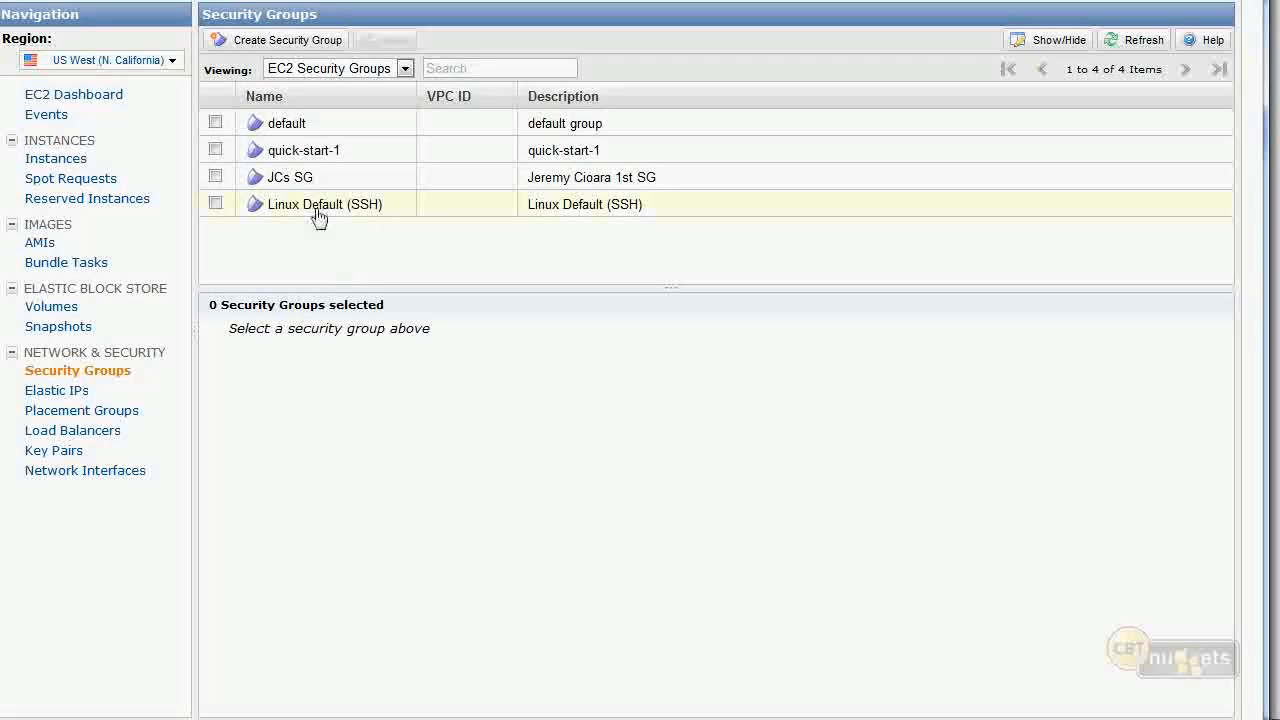
pyautogui.click(290, 177)
pyautogui.click(392, 40)
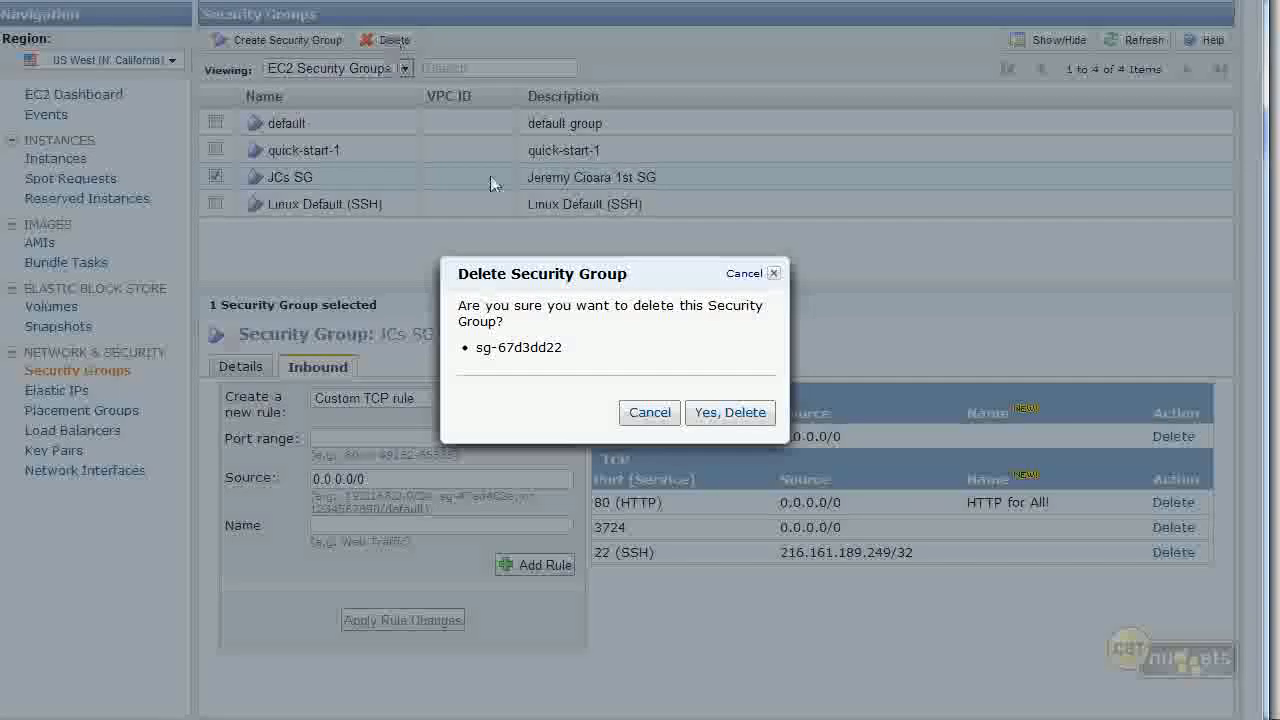
pyautogui.click(726, 414)
pyautogui.click(660, 441)
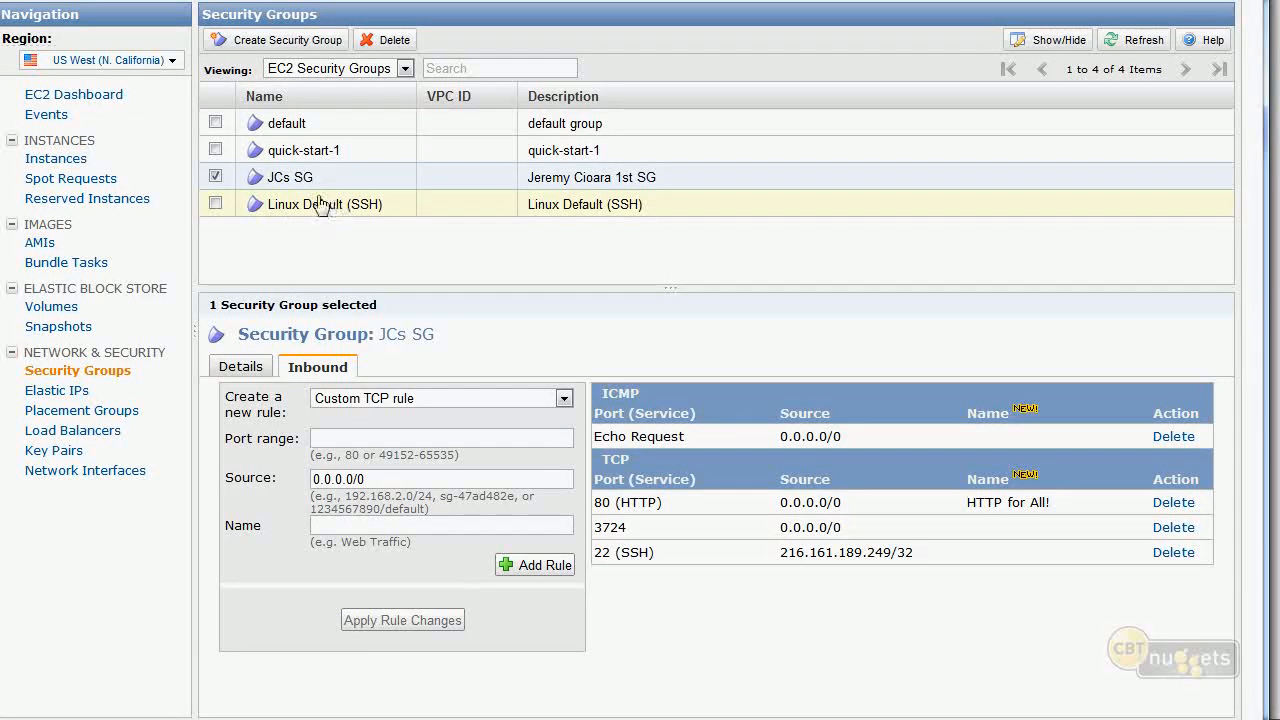
# Set up a new All TCP inbound rule for JCs SG with the Linux Default (SSH) group as its source
pyautogui.click(417, 400)
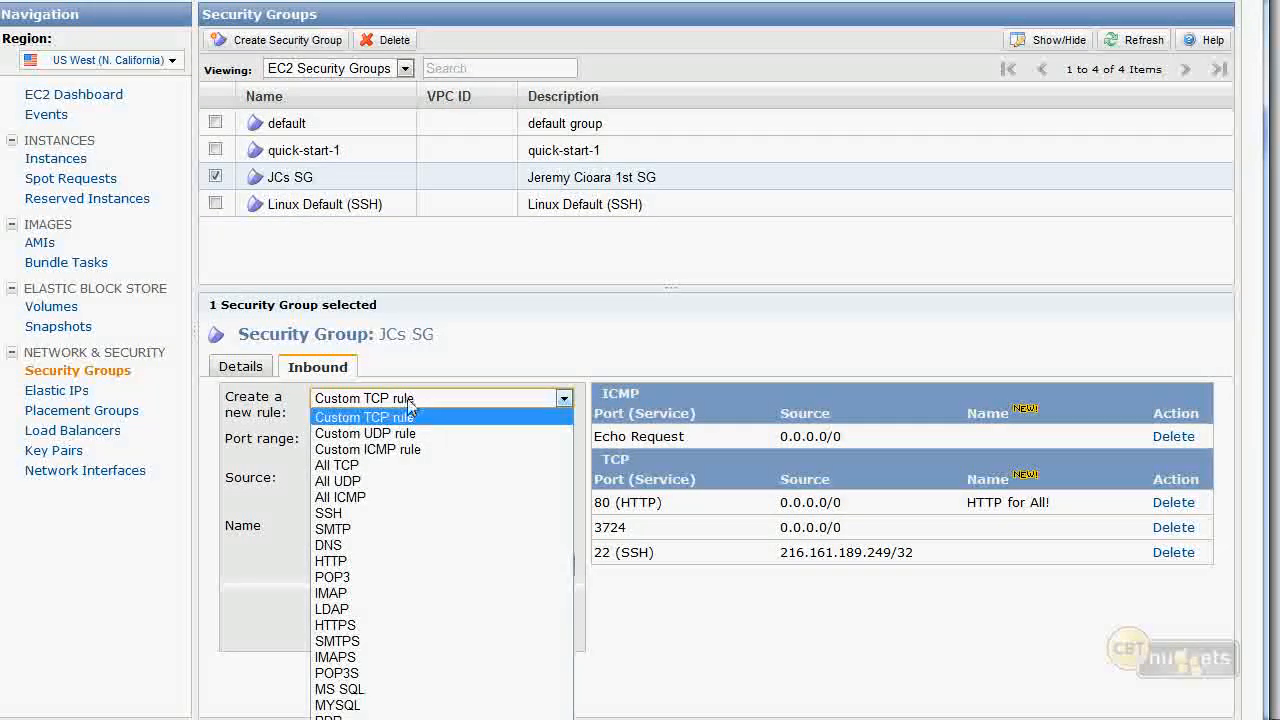
pyautogui.click(407, 398)
pyautogui.click(388, 400)
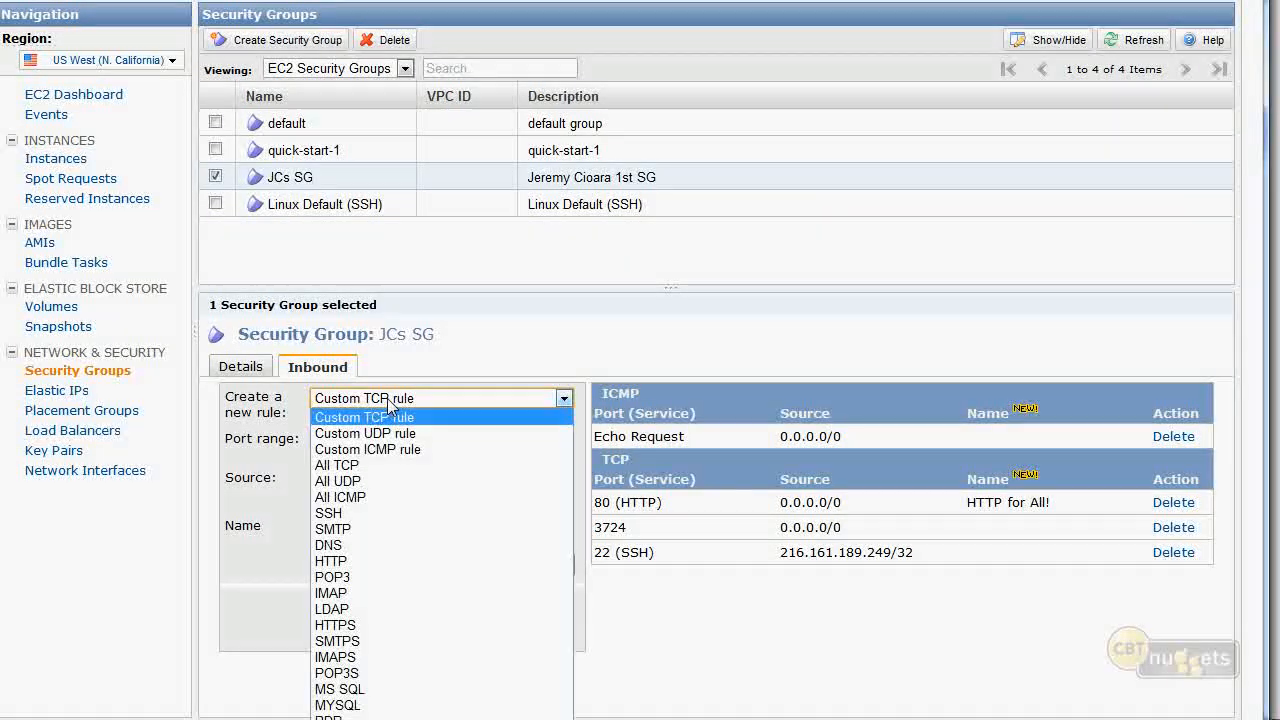
pyautogui.click(376, 465)
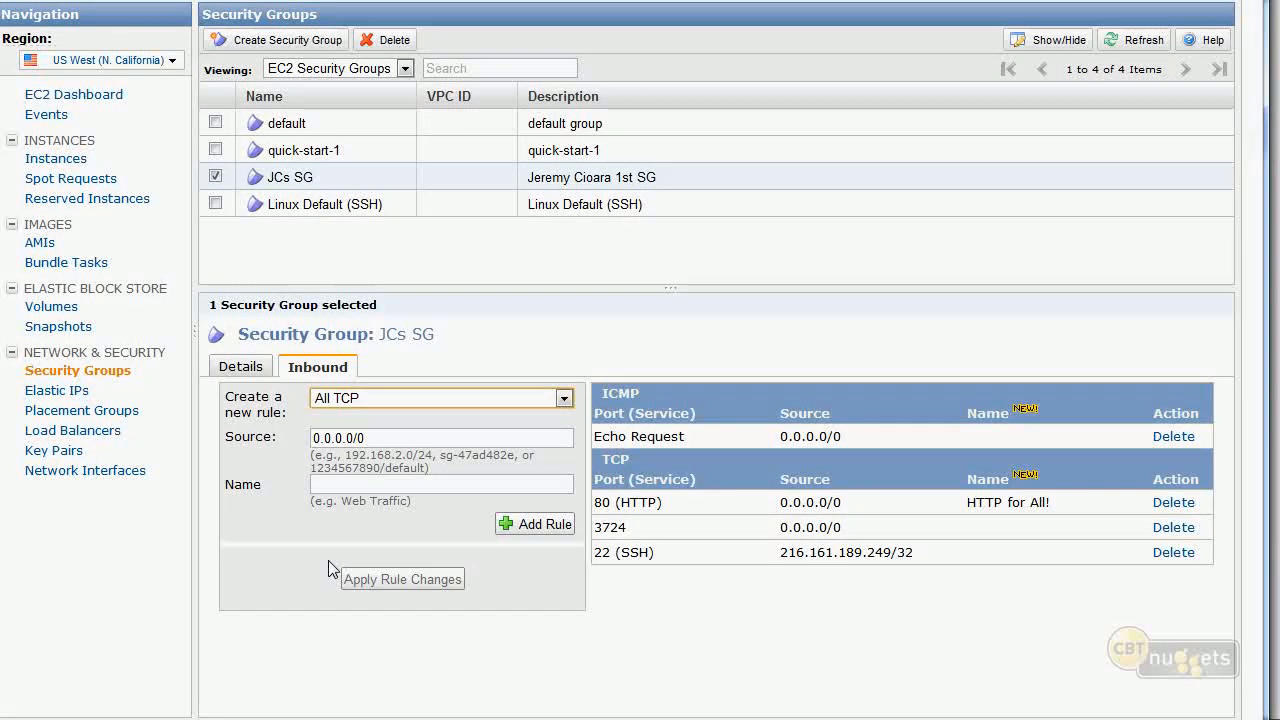
pyautogui.moveTo(379, 441); pyautogui.dragTo(290, 438)
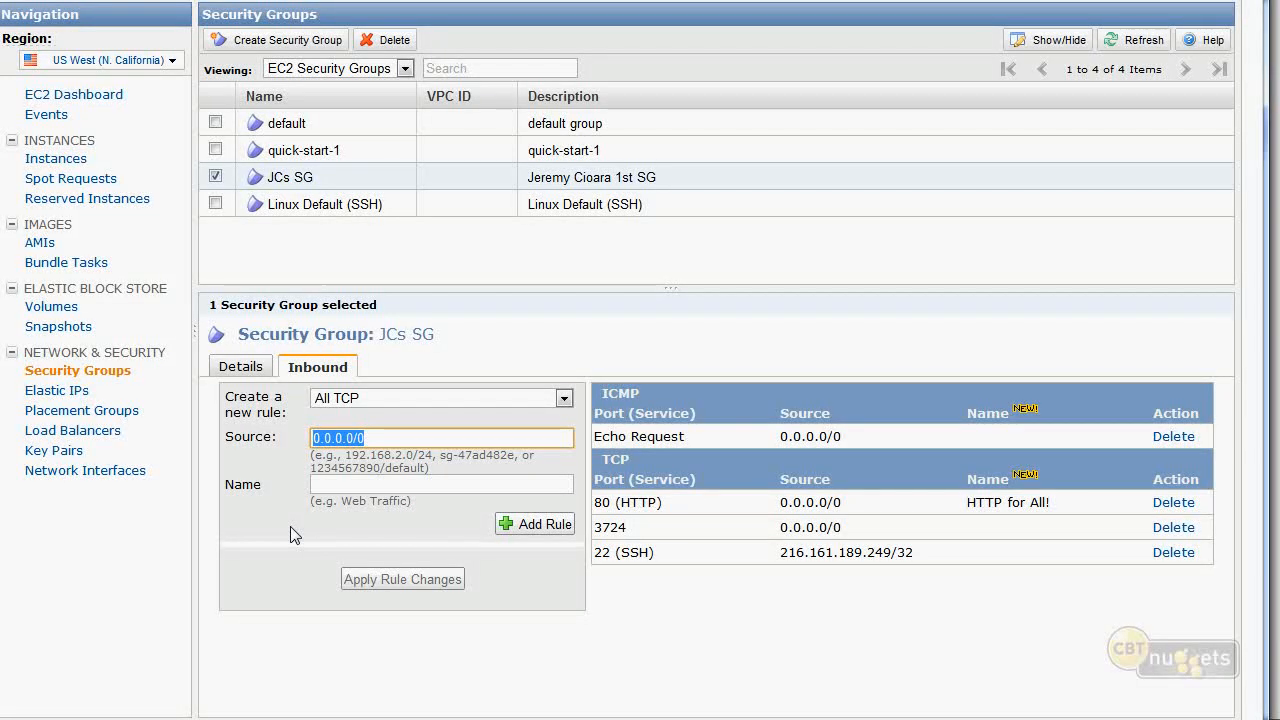
pyautogui.press('BackSpace')
pyautogui.write('lu')
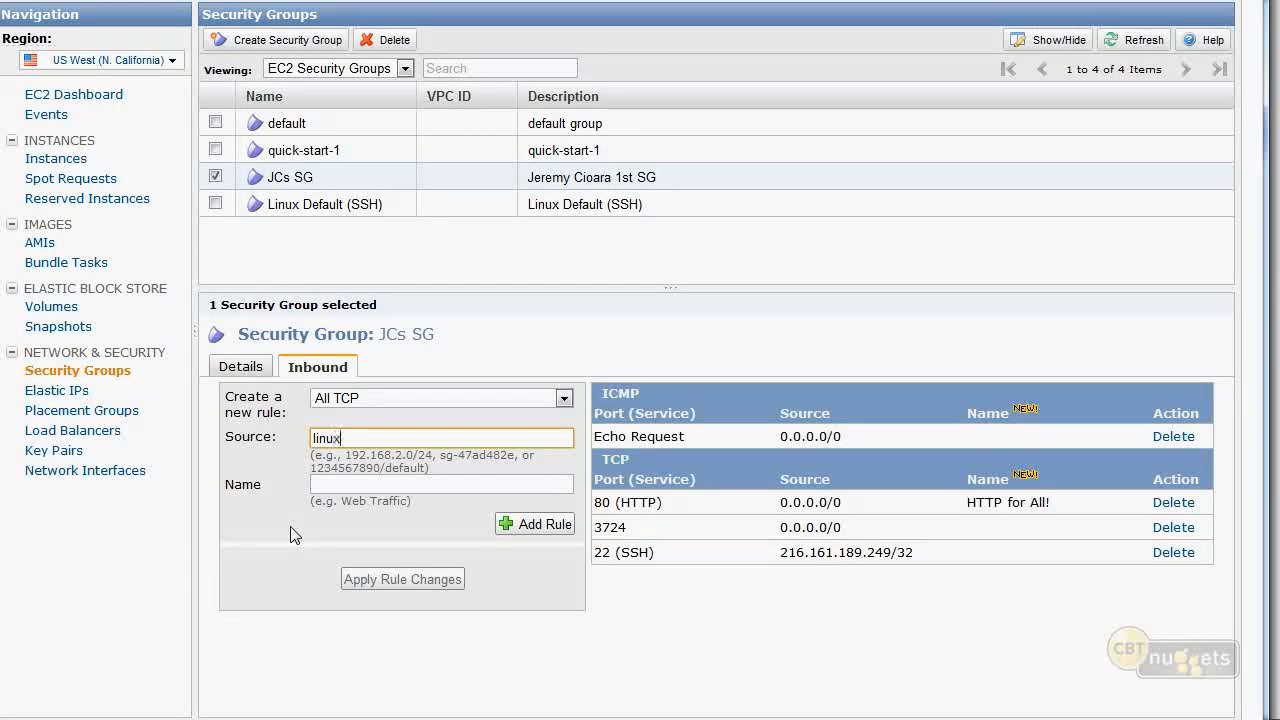
pyautogui.press('BackSpace')
pyautogui.press('BackSpace')
pyautogui.press('BackSpace')
pyautogui.press('BackSpace')
pyautogui.write('Lin')
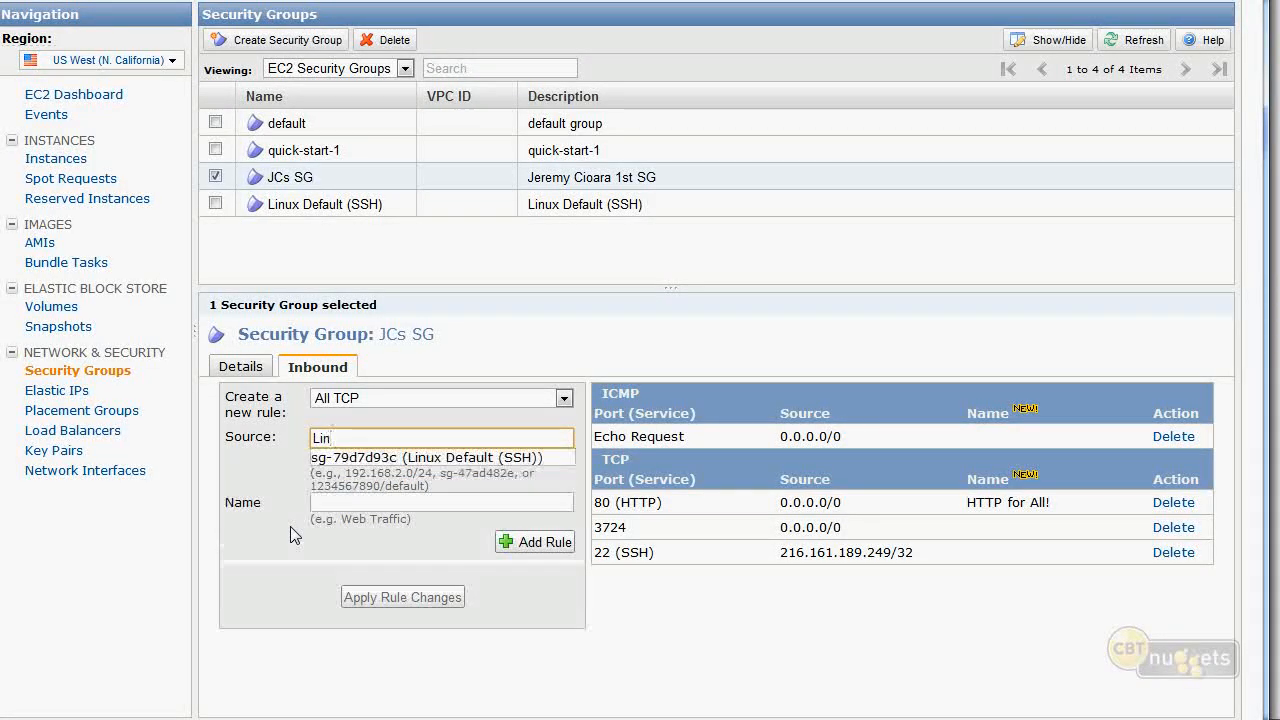
pyautogui.click(435, 457)
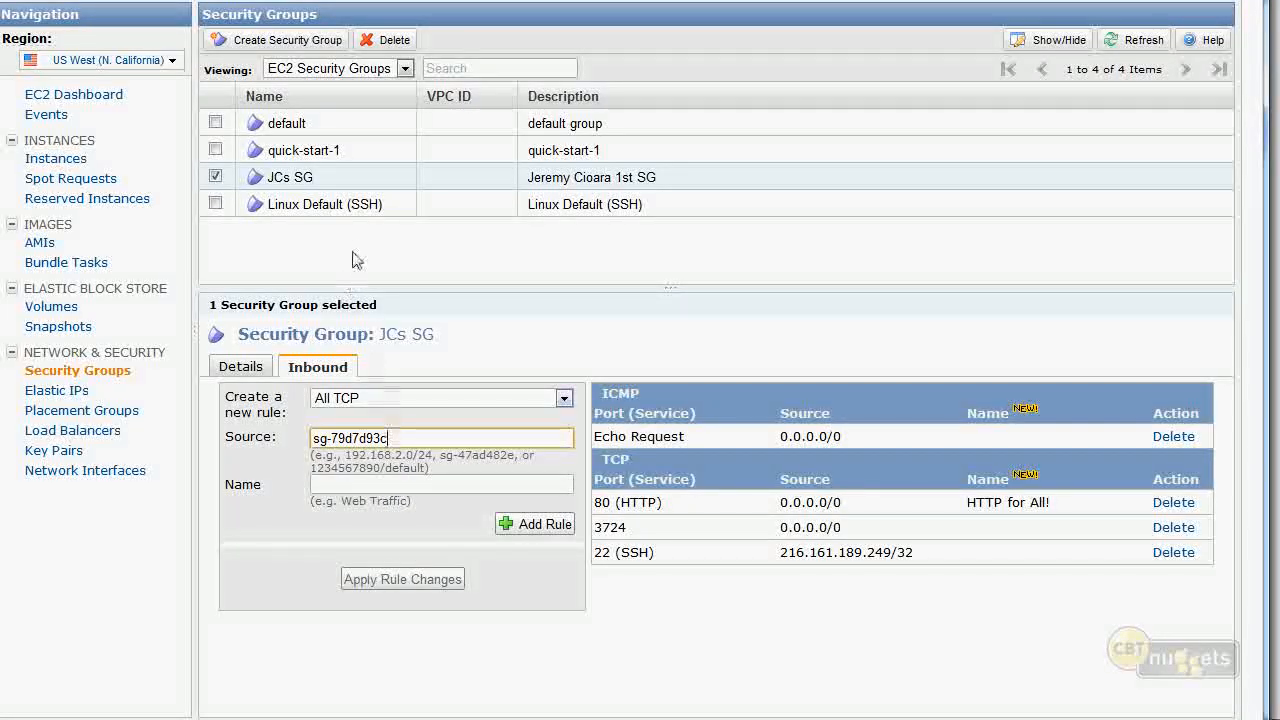
# Show the Group ID and Owner columns in the security groups list
pyautogui.moveTo(388, 438); pyautogui.dragTo(351, 438)
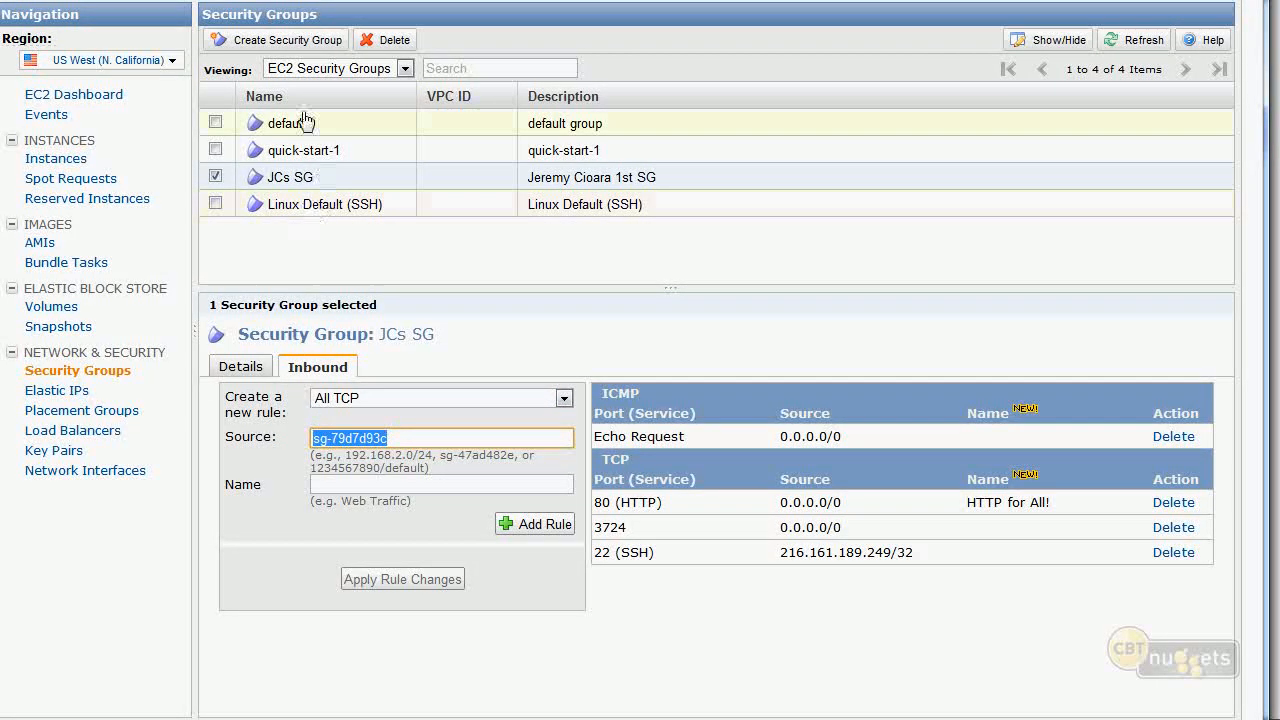
pyautogui.click(1050, 40)
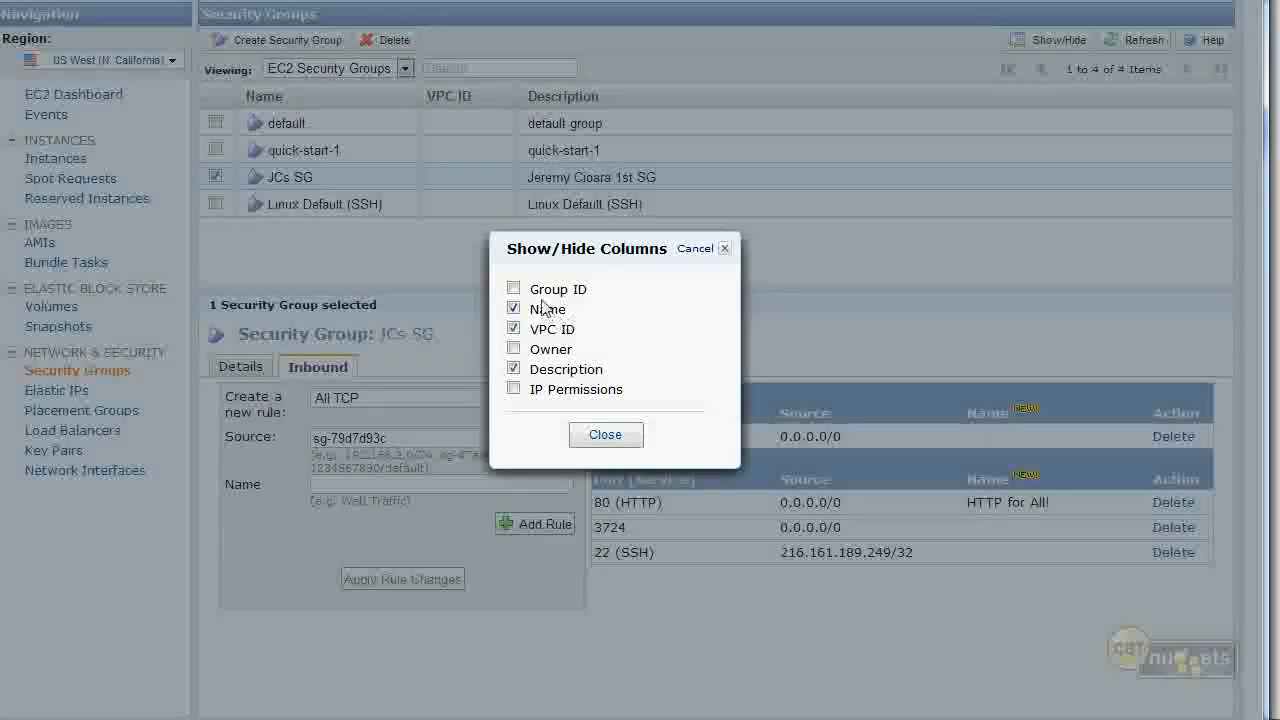
pyautogui.click(545, 290)
pyautogui.click(543, 350)
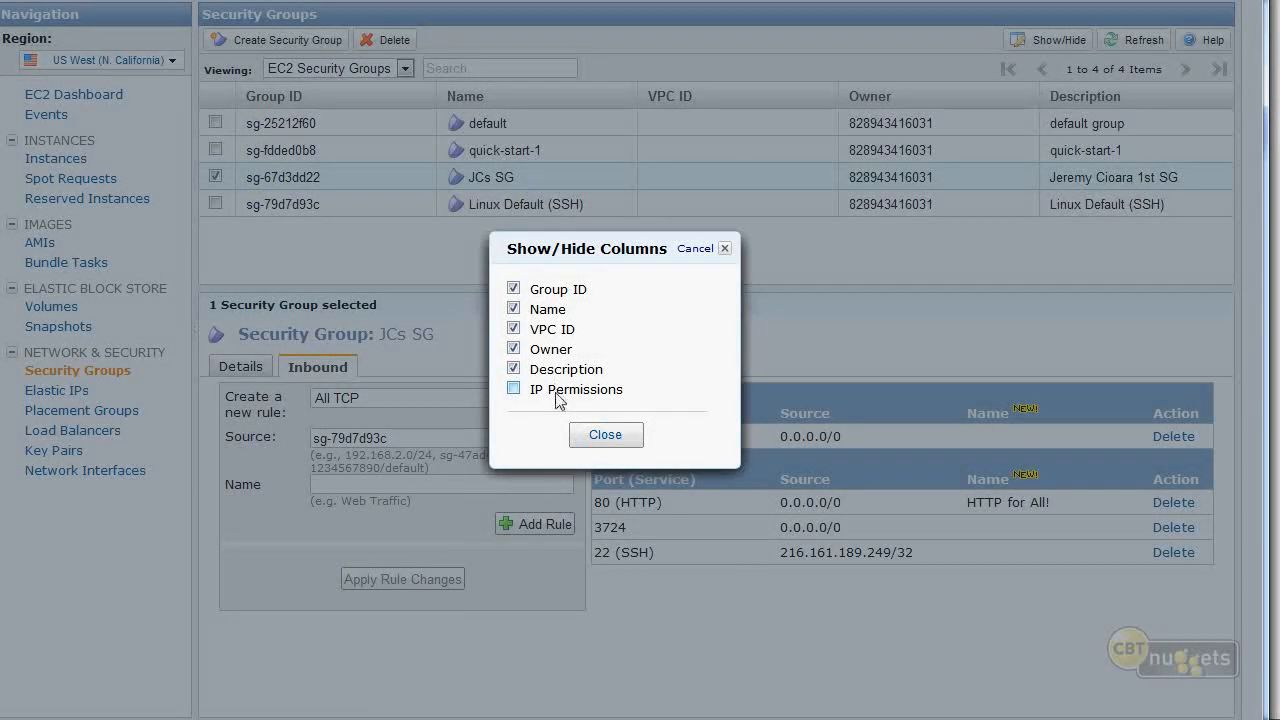
pyautogui.click(620, 438)
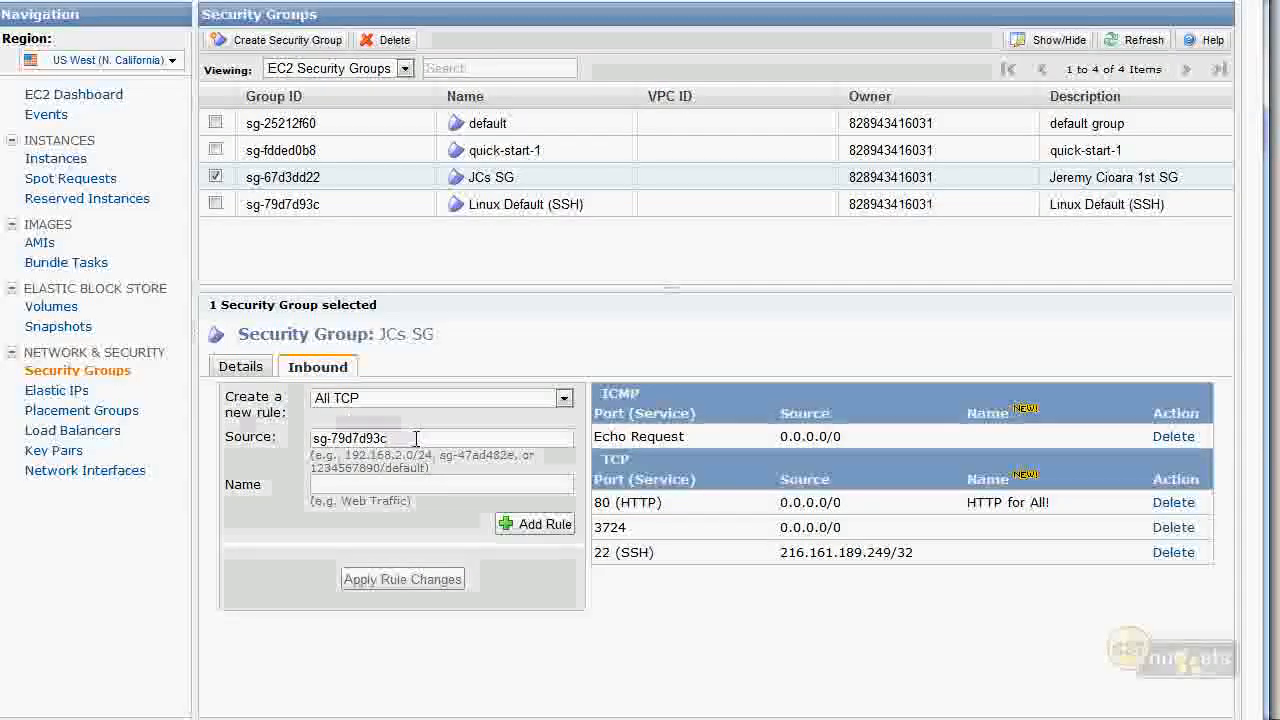
# Name the All TCP rule "Allow the Linux Guys" and add it to JCs SG's inbound rules
pyautogui.doubleClick(378, 437)
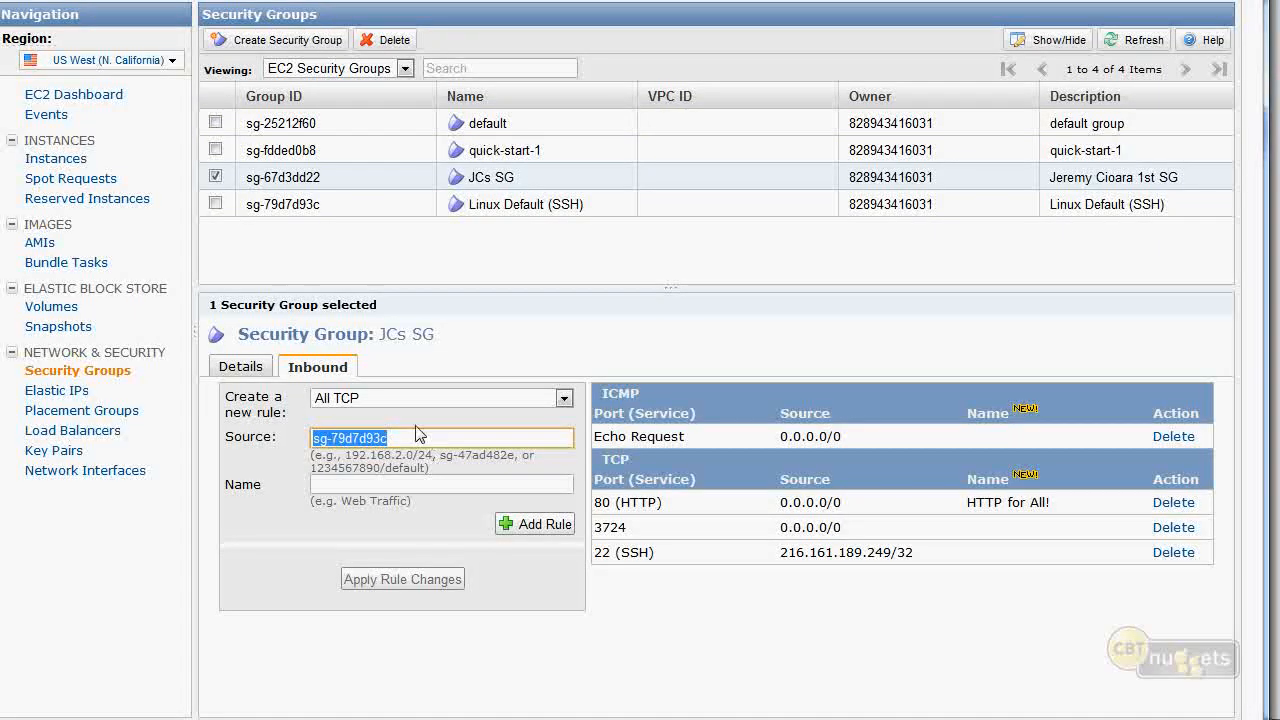
pyautogui.click(372, 484)
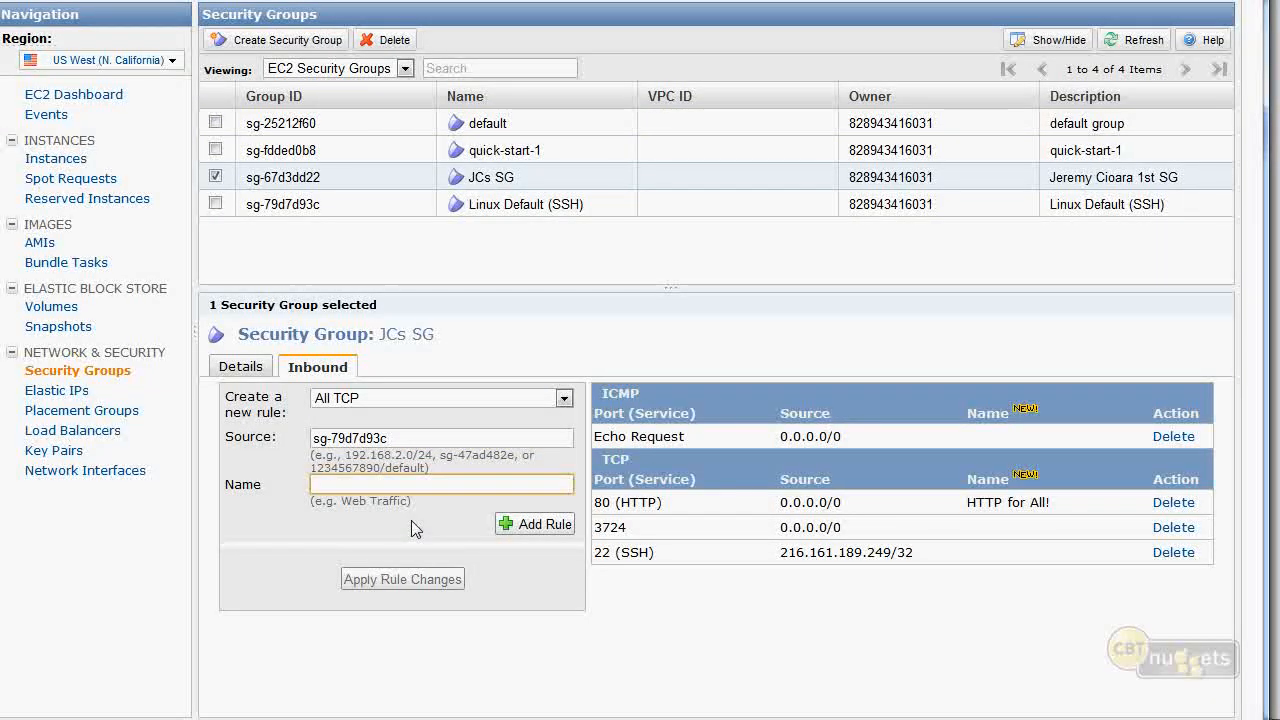
pyautogui.write('Allow the Linux Guys')
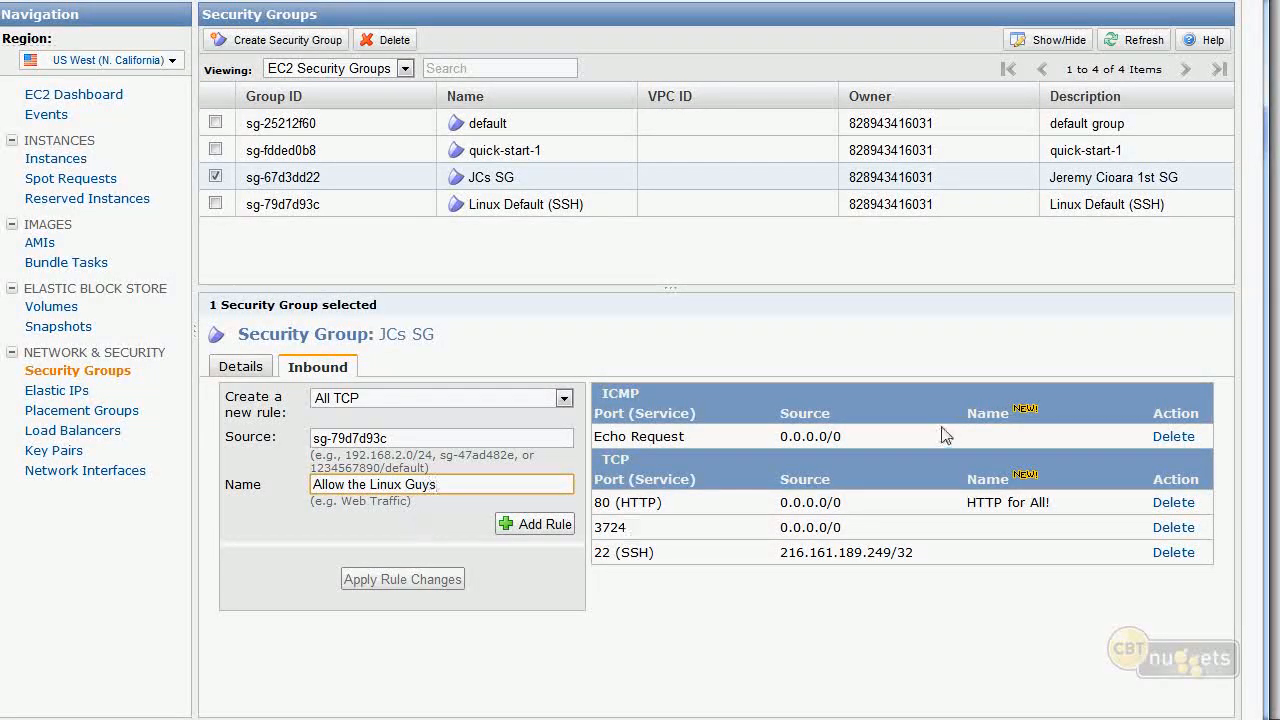
pyautogui.click(530, 524)
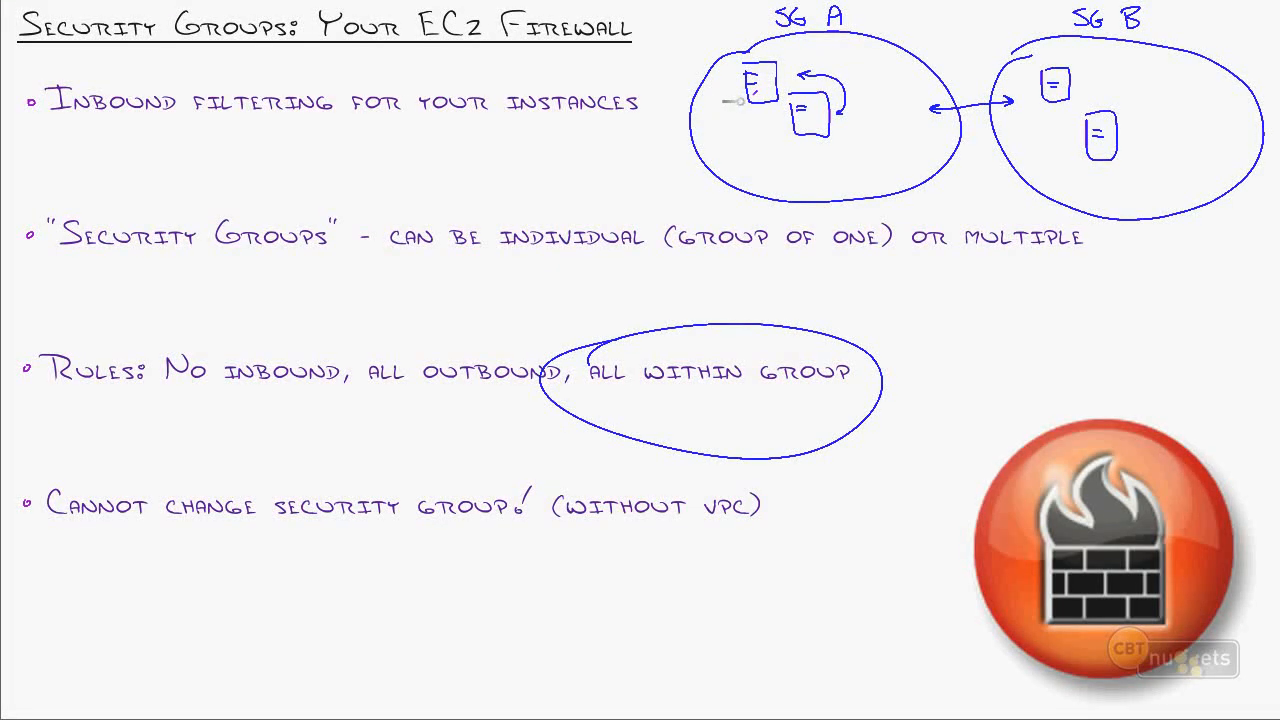
pyautogui.moveTo(740, 100)
pyautogui.mouseDown()
pyautogui.moveTo(750, 150)
pyautogui.moveTo(798, 150)
pyautogui.mouseUp()
pyautogui.moveTo(852, 138)
pyautogui.mouseDown()
pyautogui.moveTo(1072, 133)
pyautogui.moveTo(855, 140)
pyautogui.mouseUp()
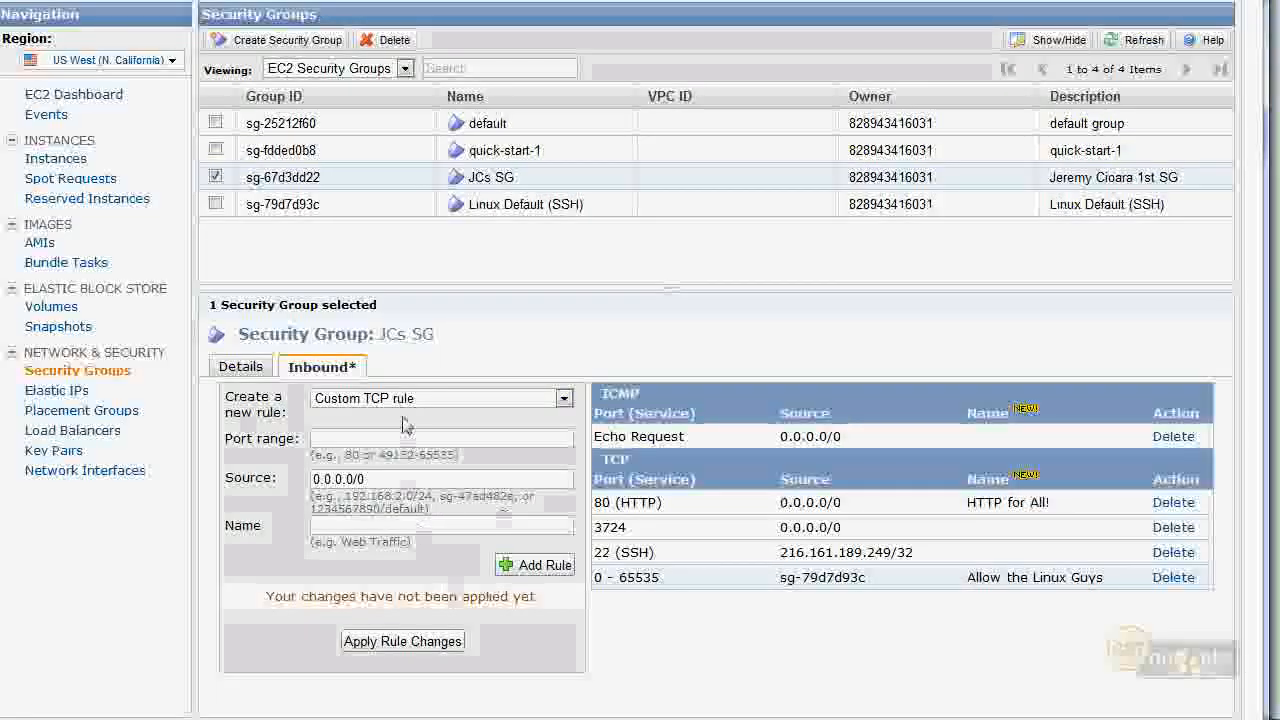
pyautogui.click(408, 398)
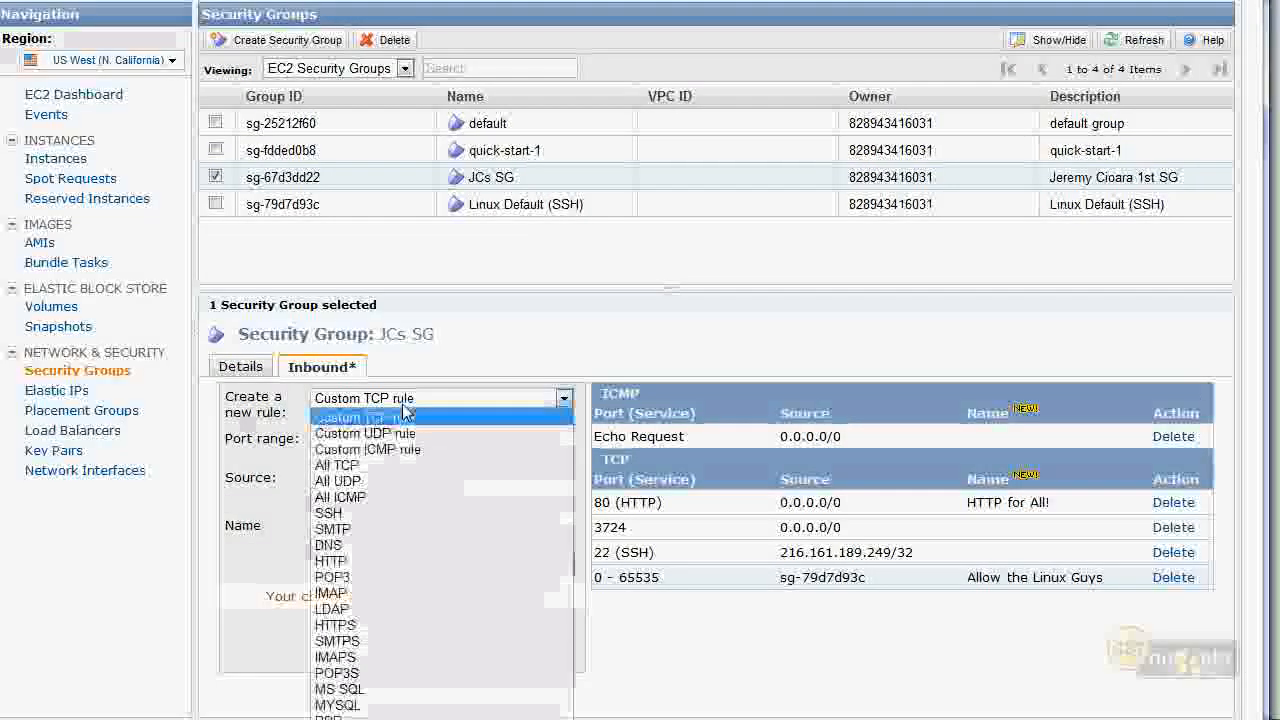
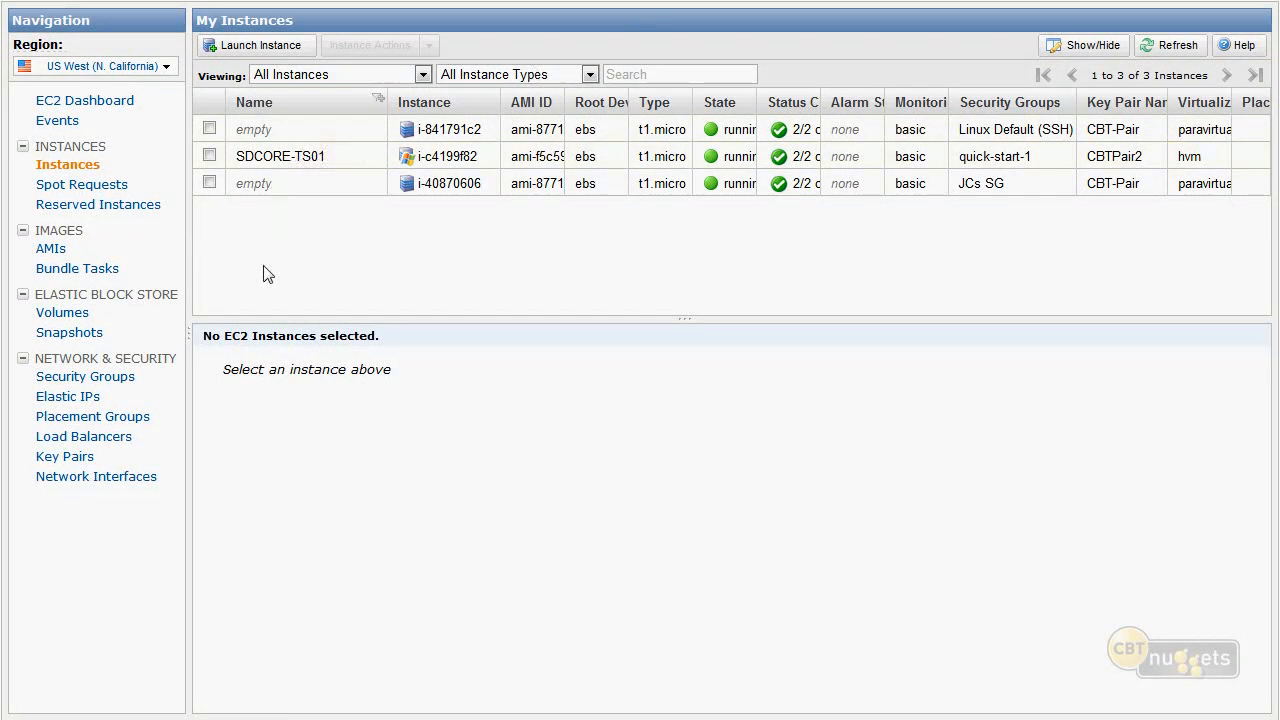
# Create a security group named "Web Servers" with the description "MSFT IIS Web Servers" and No VPC
pyautogui.click(127, 381)
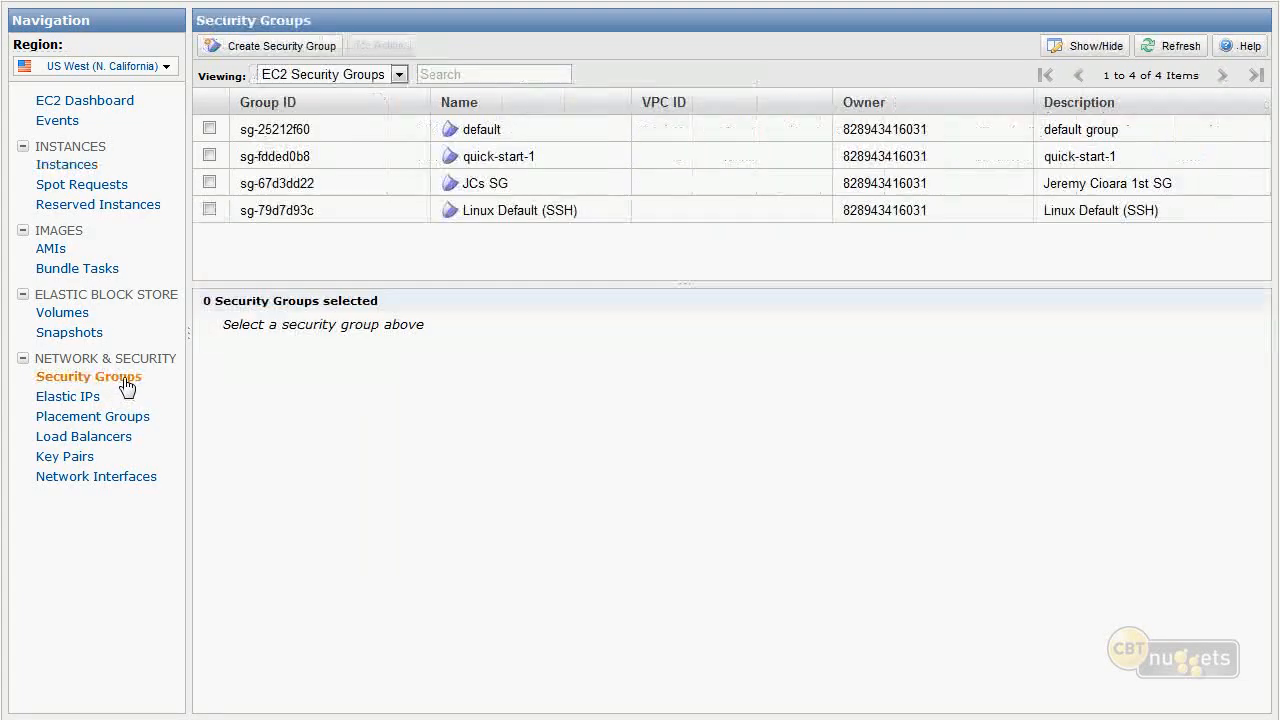
pyautogui.click(279, 48)
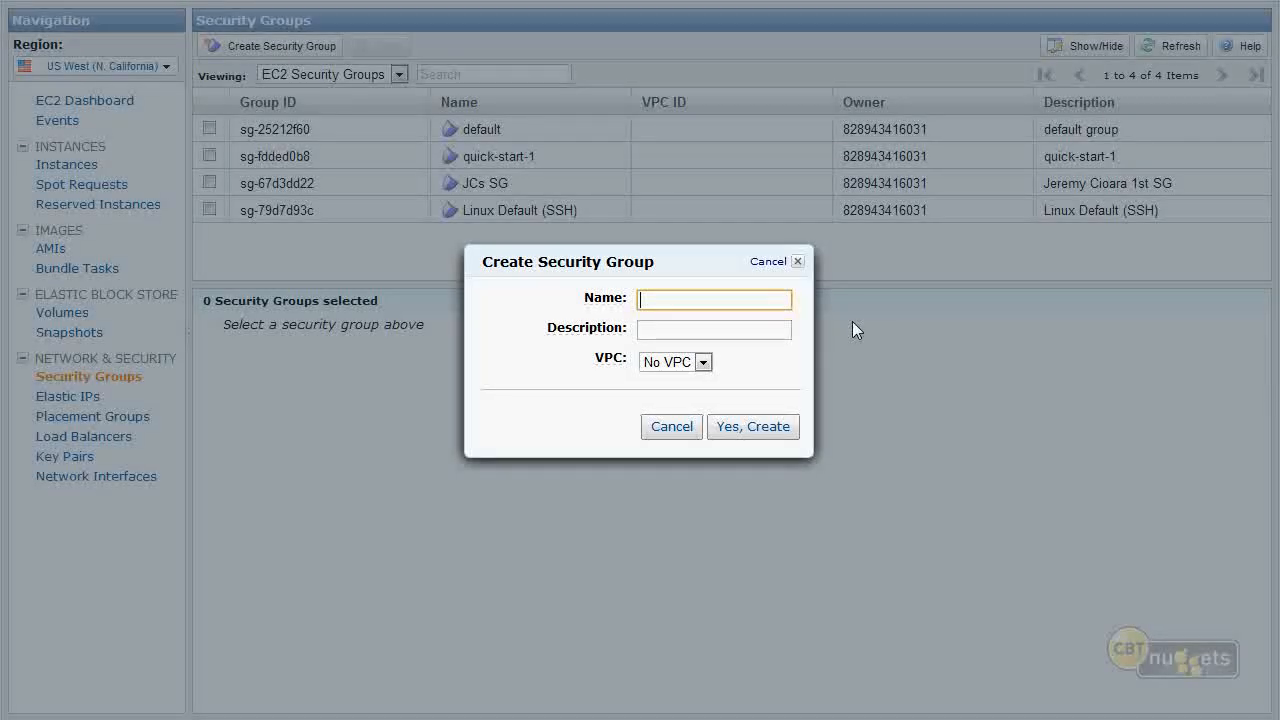
pyautogui.write('Web Servers')
pyautogui.press('Tab')
pyautogui.write('MSTF')
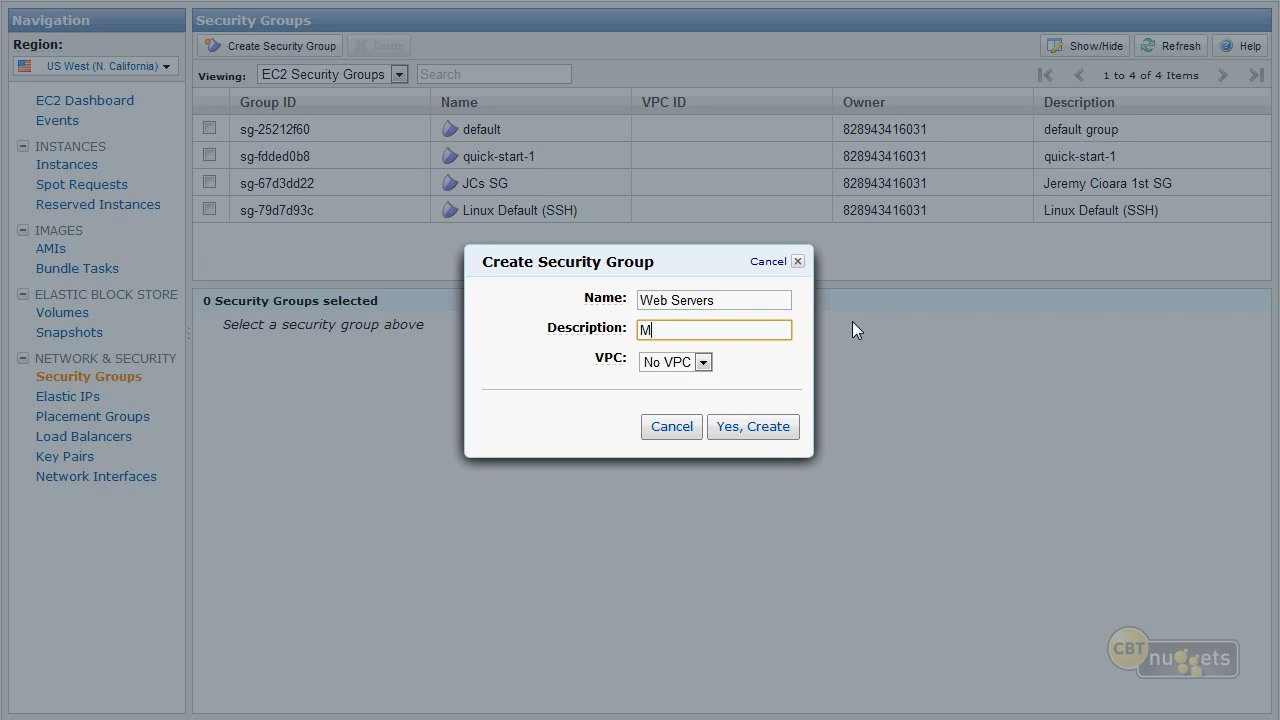
pyautogui.press('BackSpace')
pyautogui.press('BackSpace')
pyautogui.write('FT IIS Web Servers')
pyautogui.click(702, 363)
pyautogui.click(700, 364)
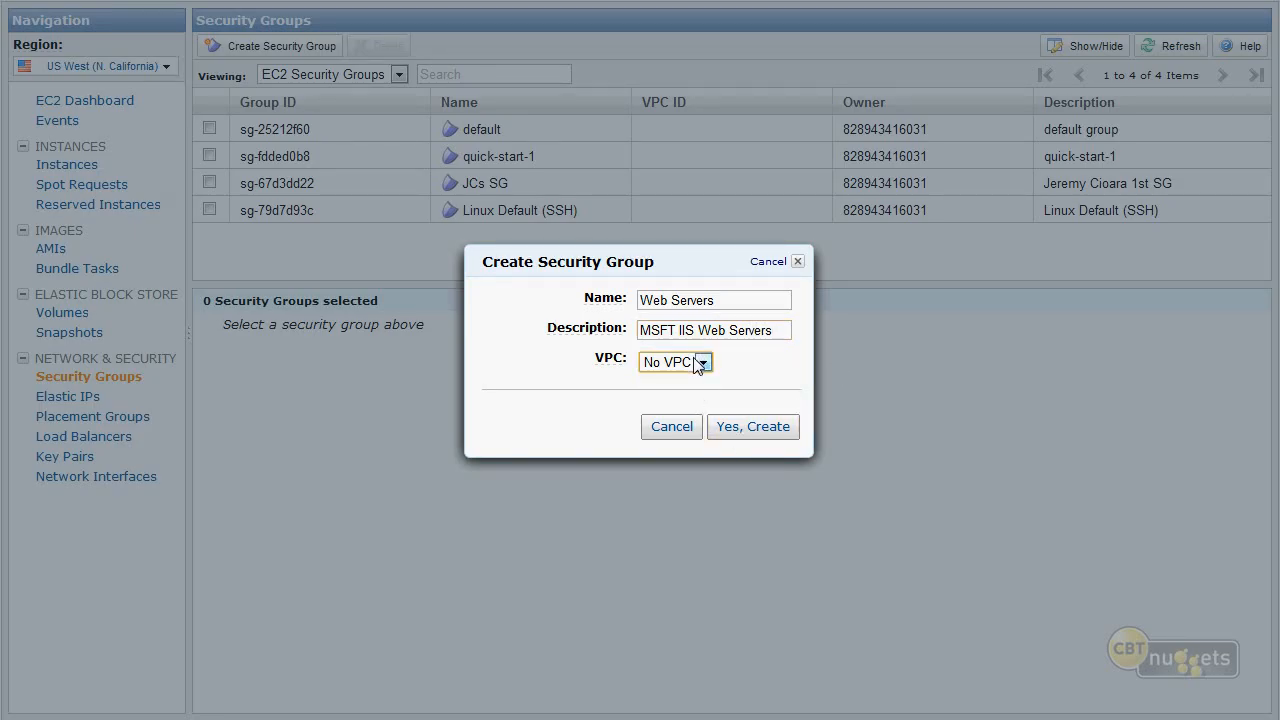
pyautogui.click(742, 425)
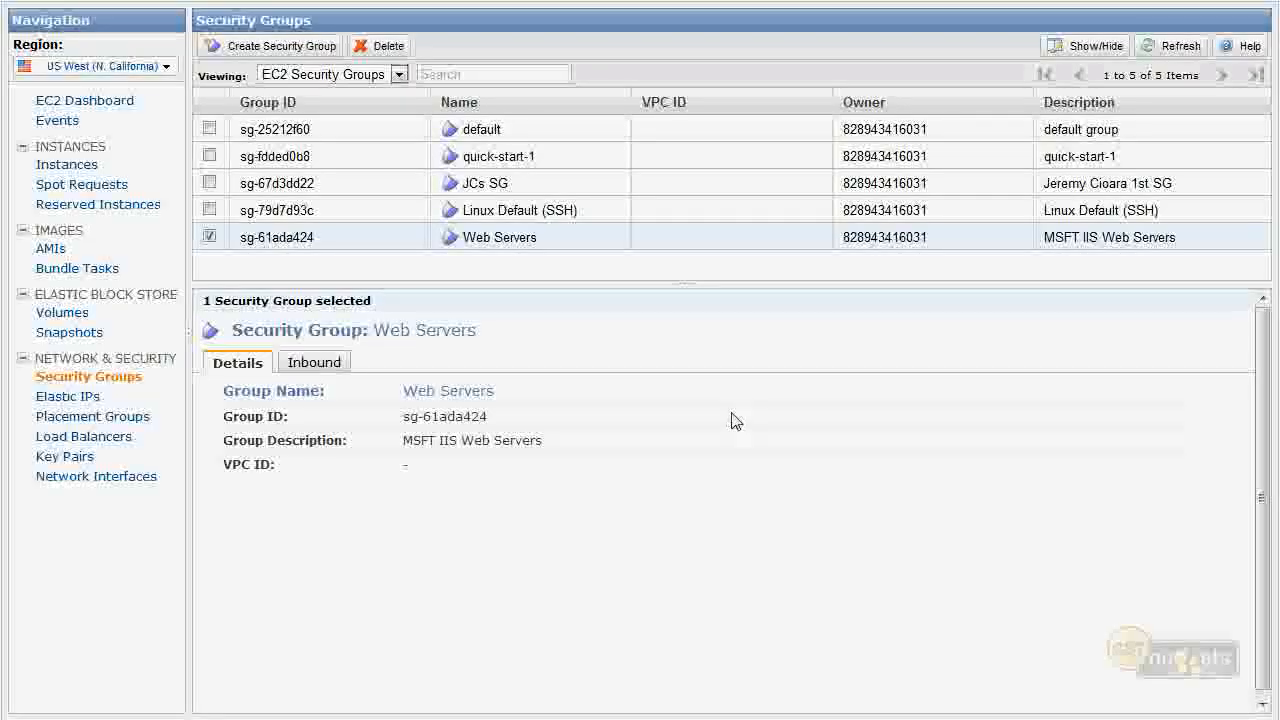
pyautogui.click(523, 238)
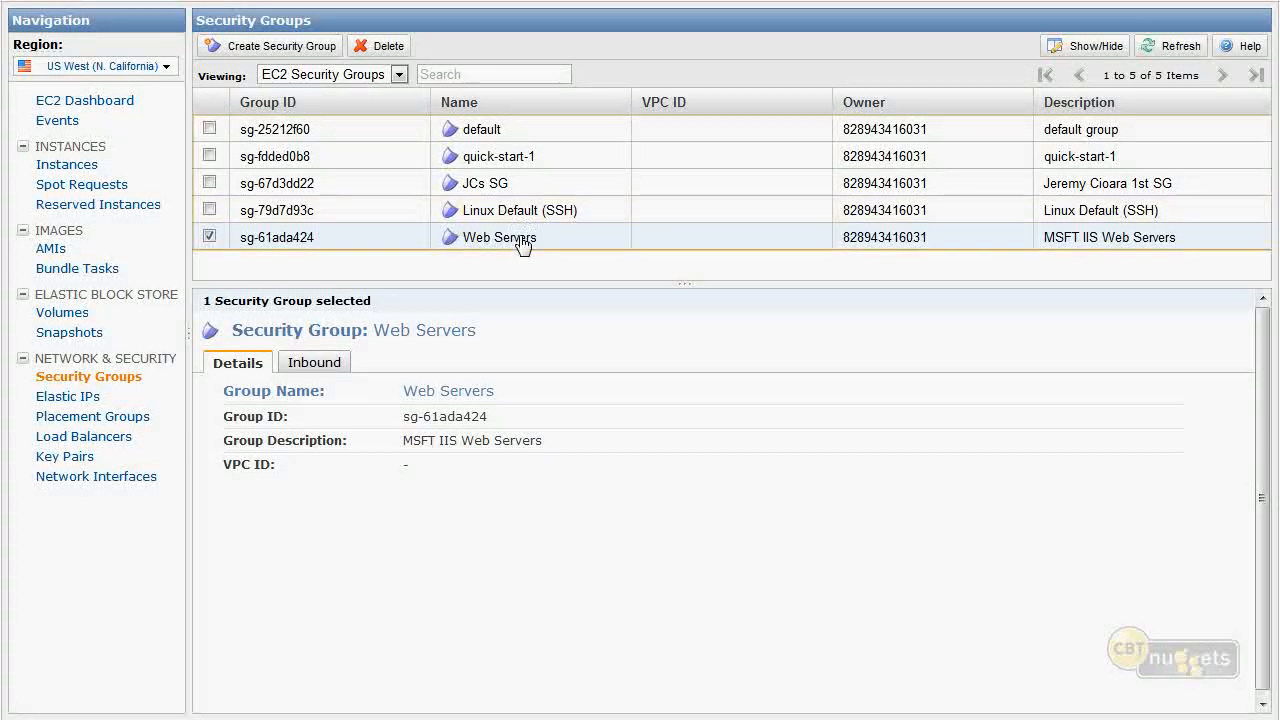
# Create a security group named "Database Servers" with the description "MySQL DB Servers" and No VPC
pyautogui.click(284, 50)
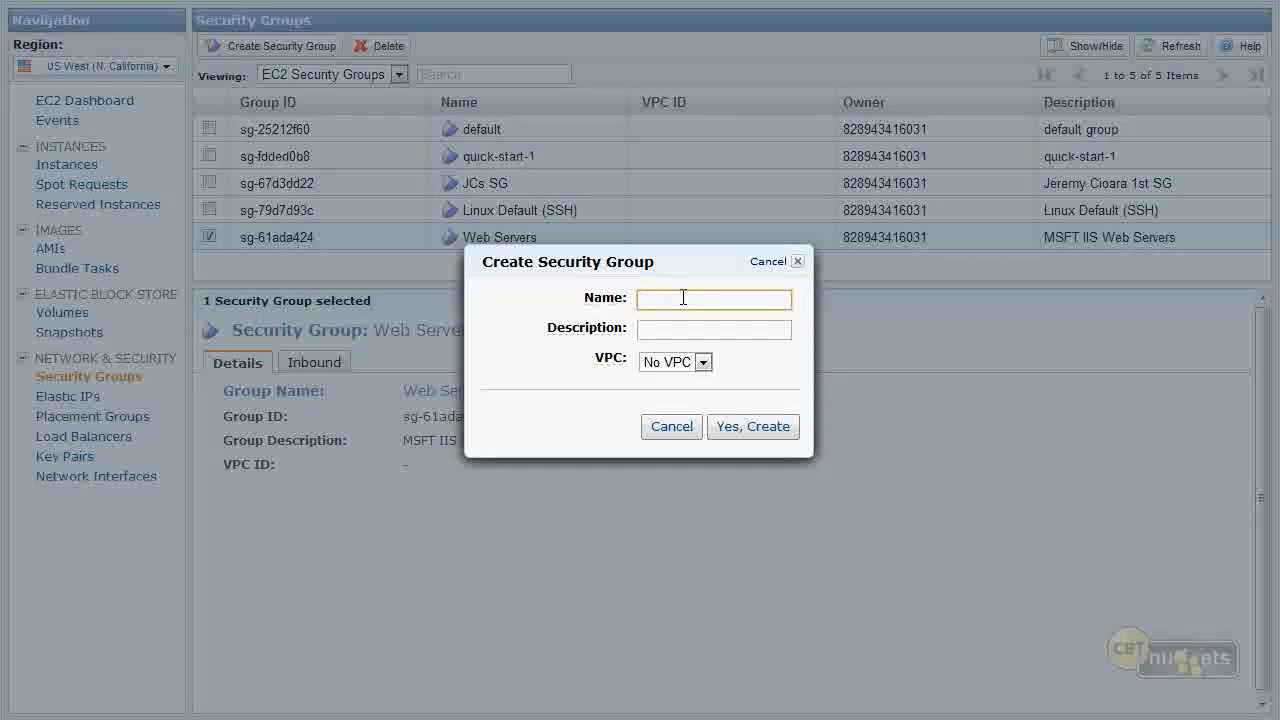
pyautogui.write('Database Servers')
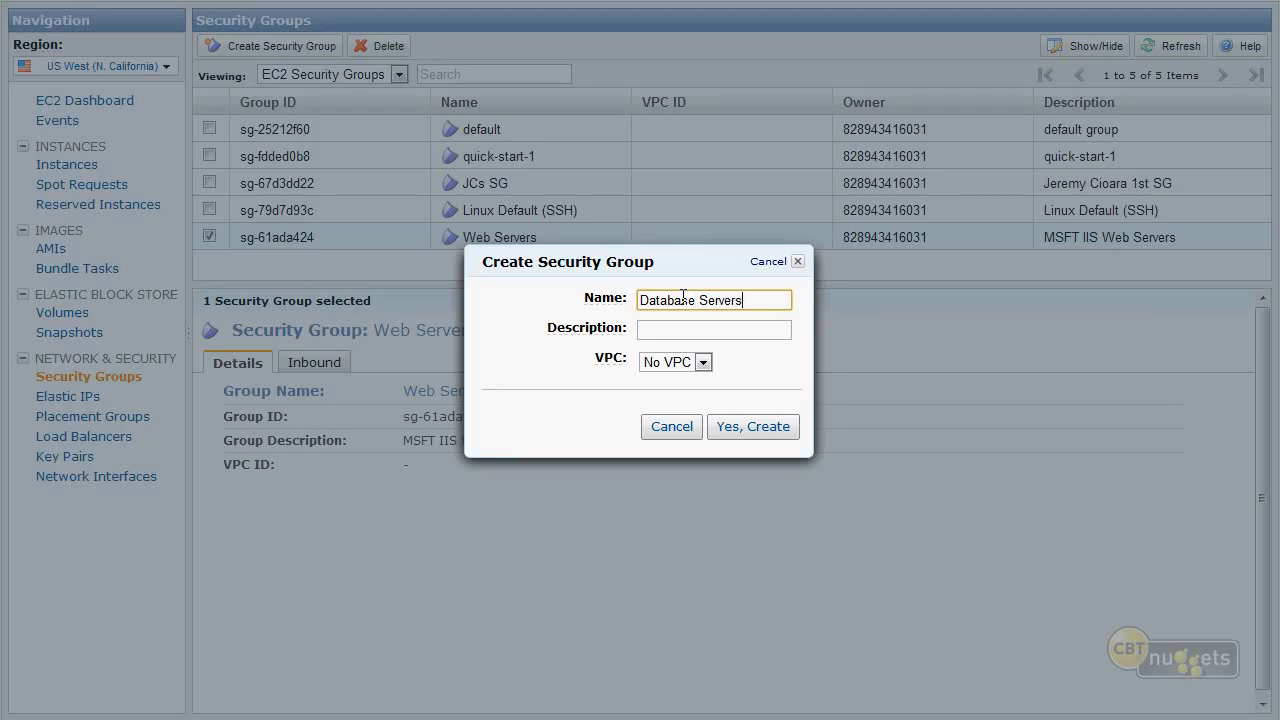
pyautogui.press('Tab')
pyautogui.write('M')
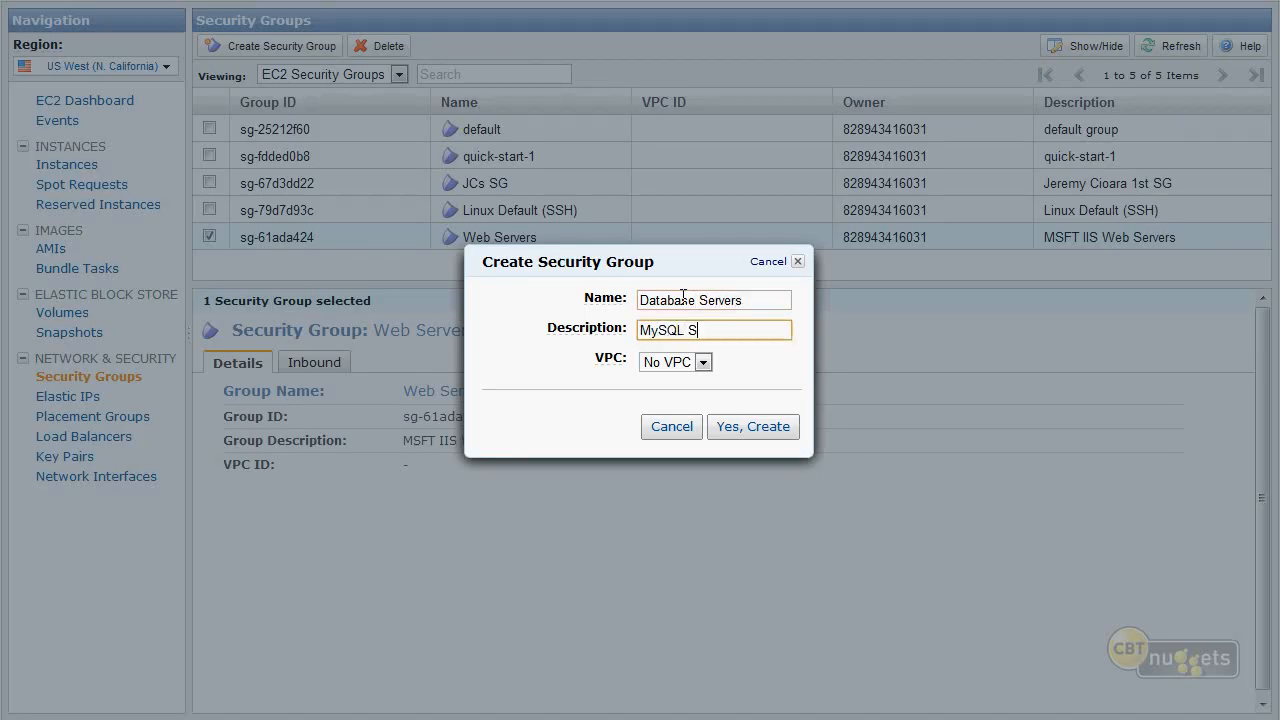
pyautogui.write('ySQL DB S')
pyautogui.press('BackSpace')
pyautogui.write('DB Servers')
pyautogui.press('Return')
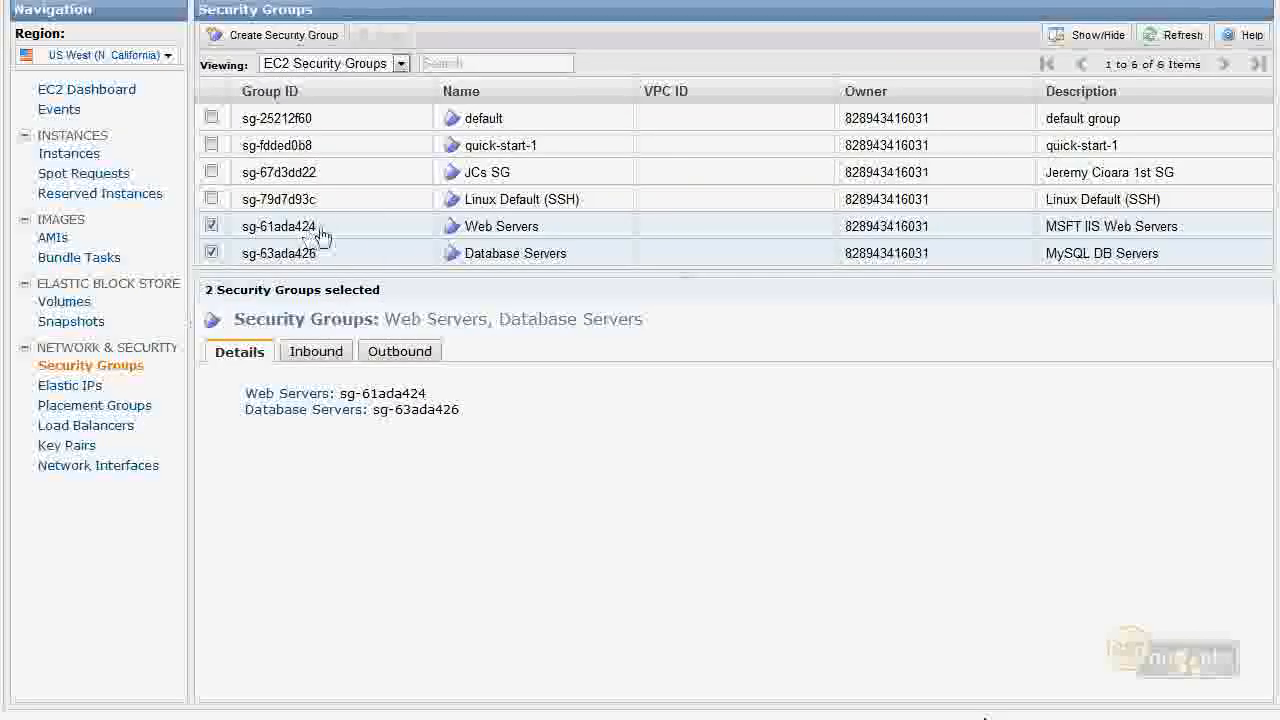
# Start a new HTTP inbound rule for the Web Servers security group
pyautogui.click(473, 228)
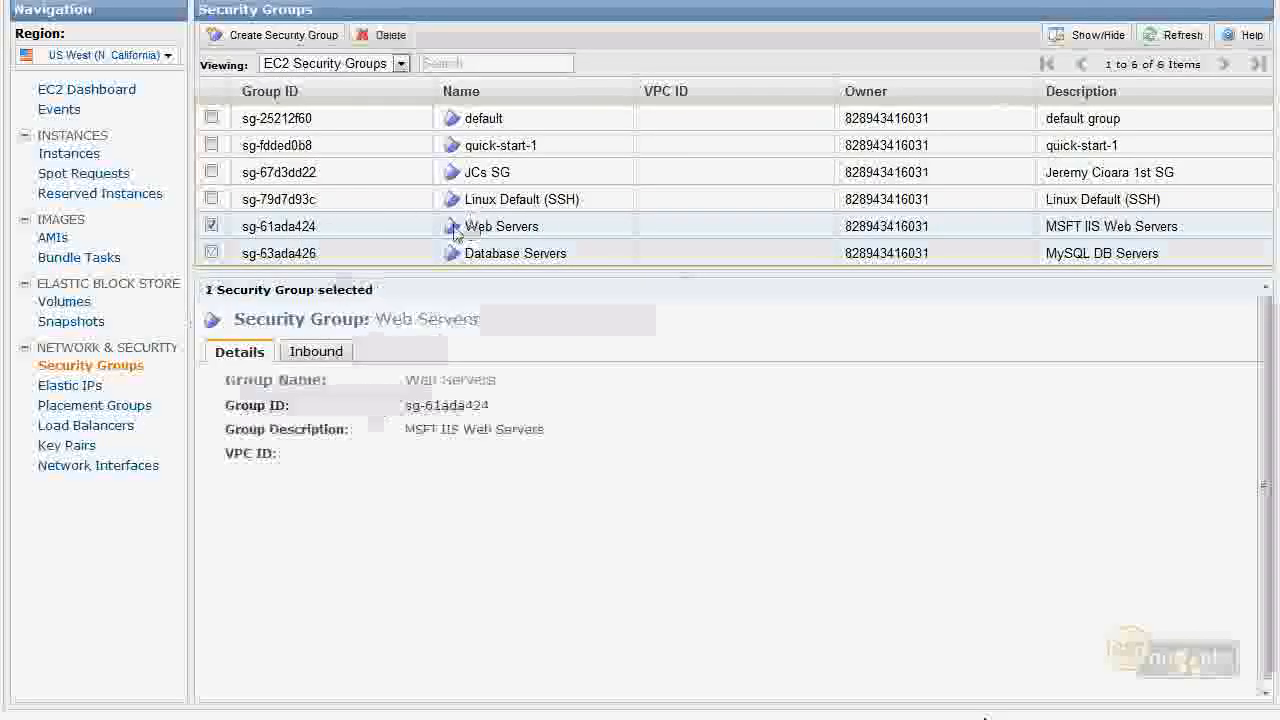
pyautogui.click(312, 352)
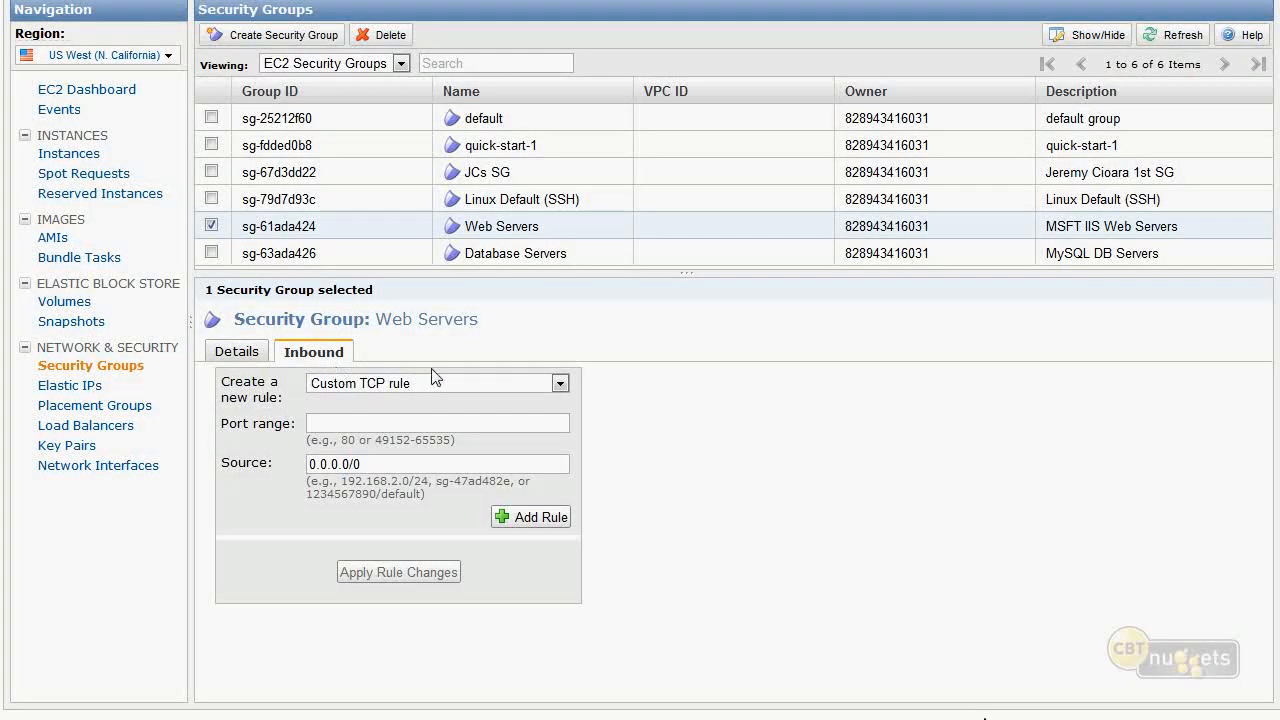
pyautogui.click(458, 380)
pyautogui.click(458, 380)
pyautogui.click(460, 384)
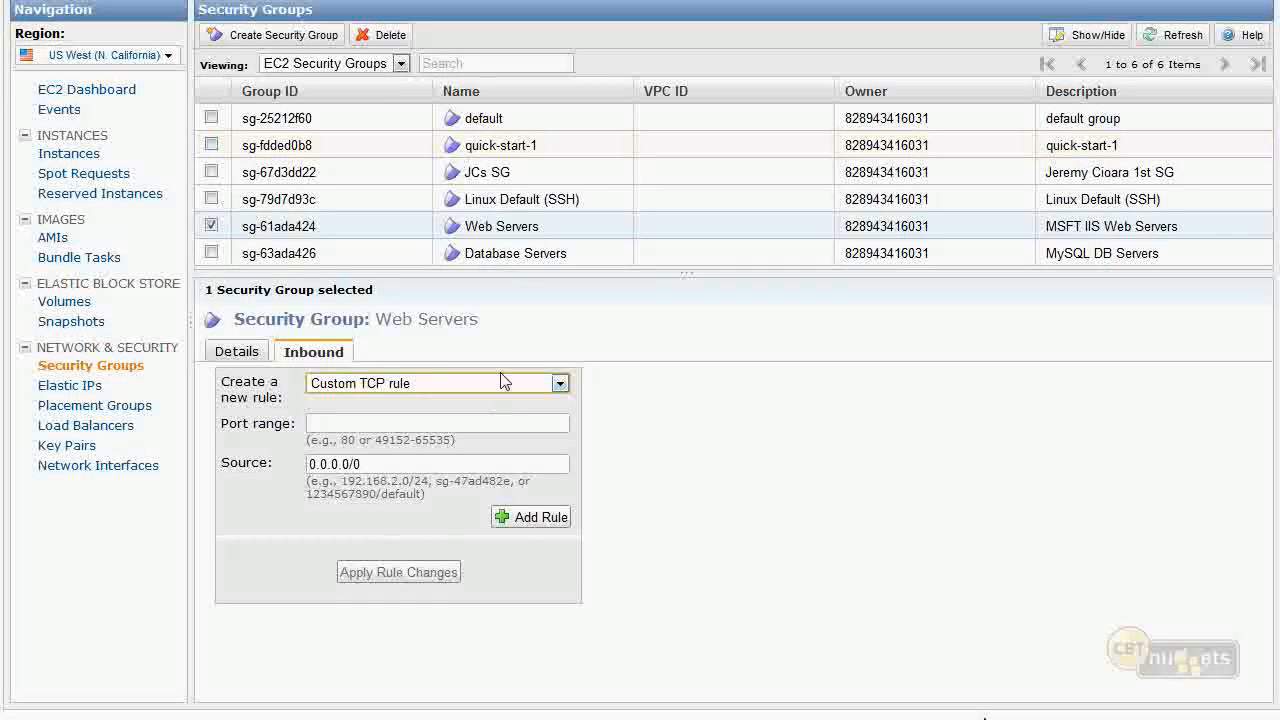
pyautogui.click(525, 380)
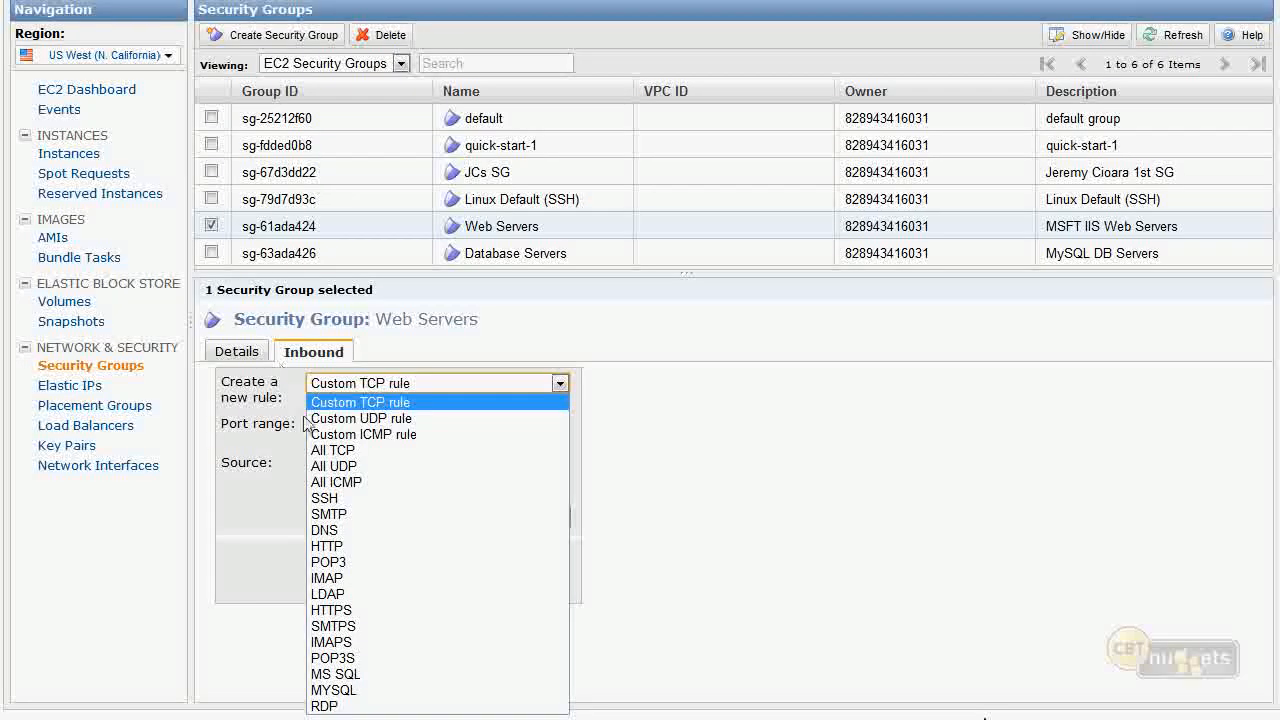
pyautogui.click(330, 546)
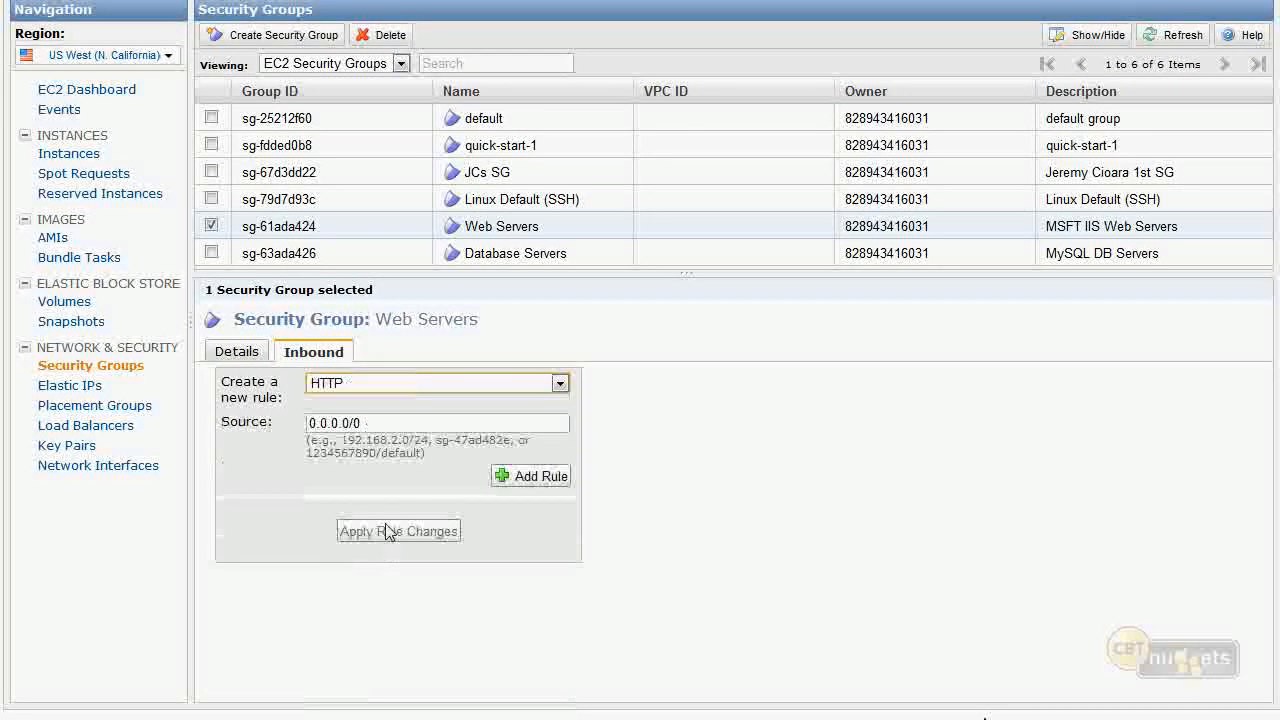
# Set the HTTP rule's source to 208.50.0.0/16 and examine the parts of the address range
pyautogui.click(381, 420)
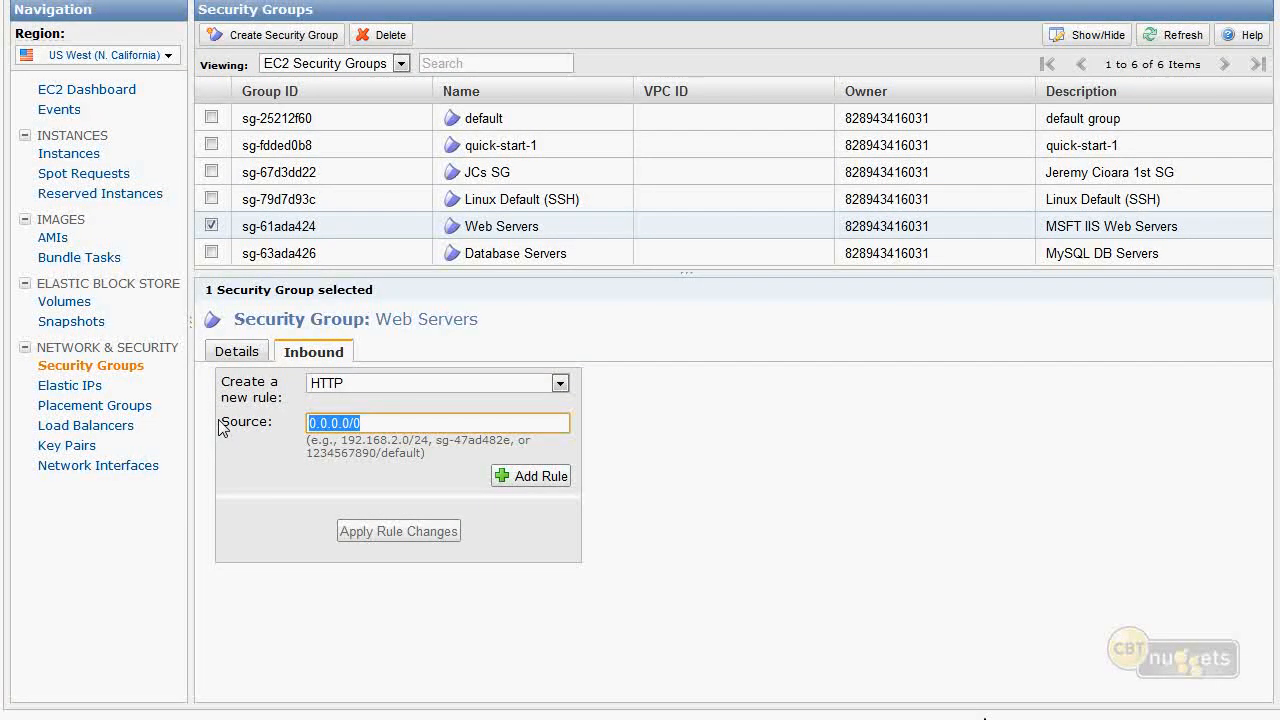
pyautogui.write('208.50.0.0/16')
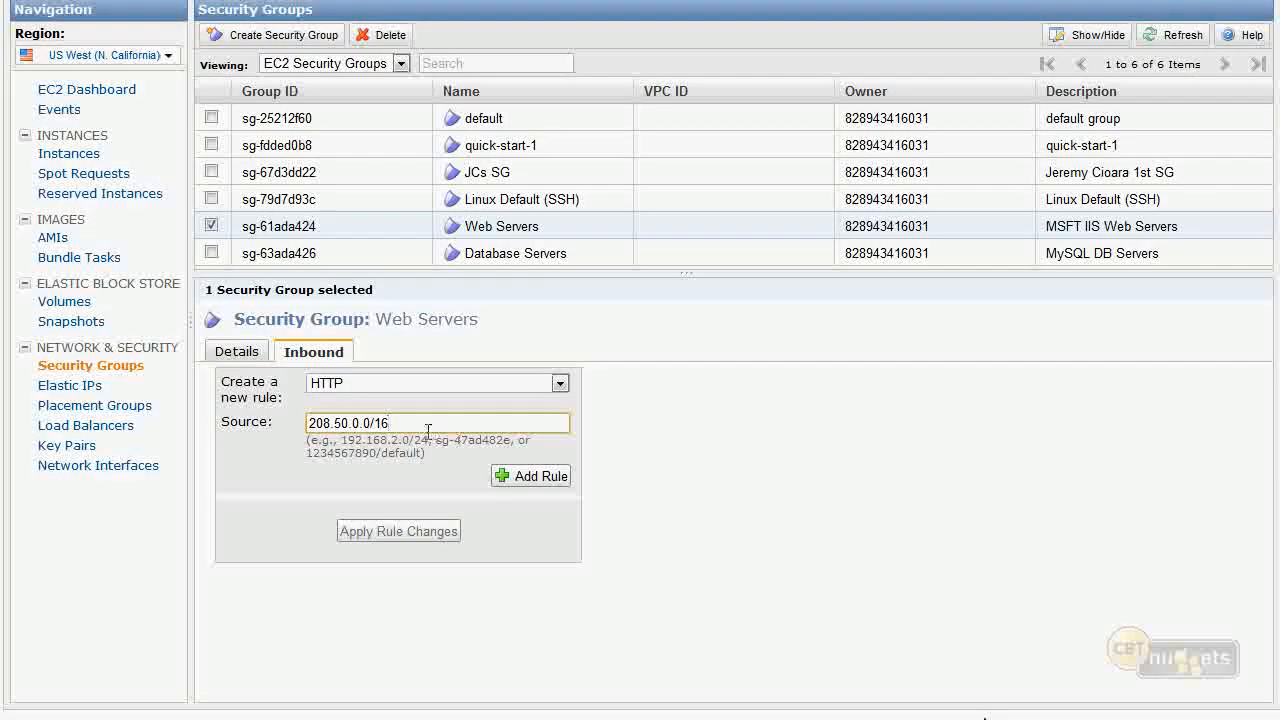
pyautogui.doubleClick(382, 423)
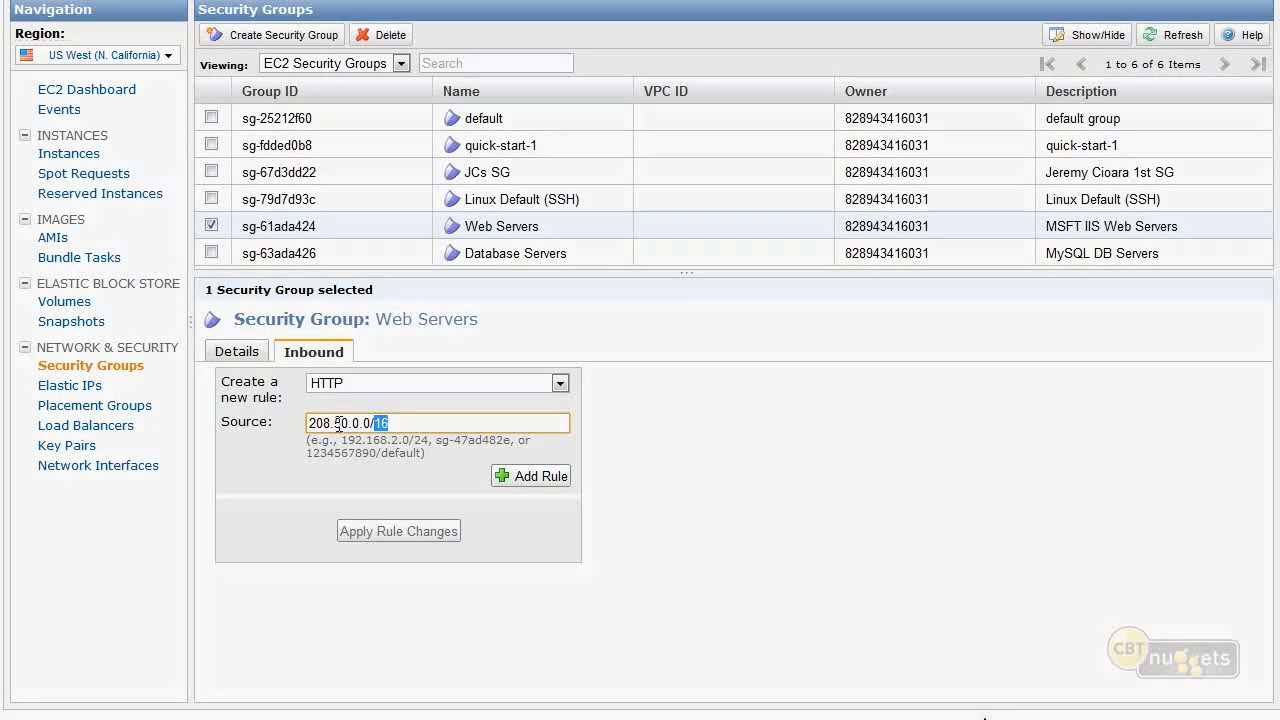
pyautogui.moveTo(347, 421); pyautogui.dragTo(296, 427)
pyautogui.doubleClick(328, 424)
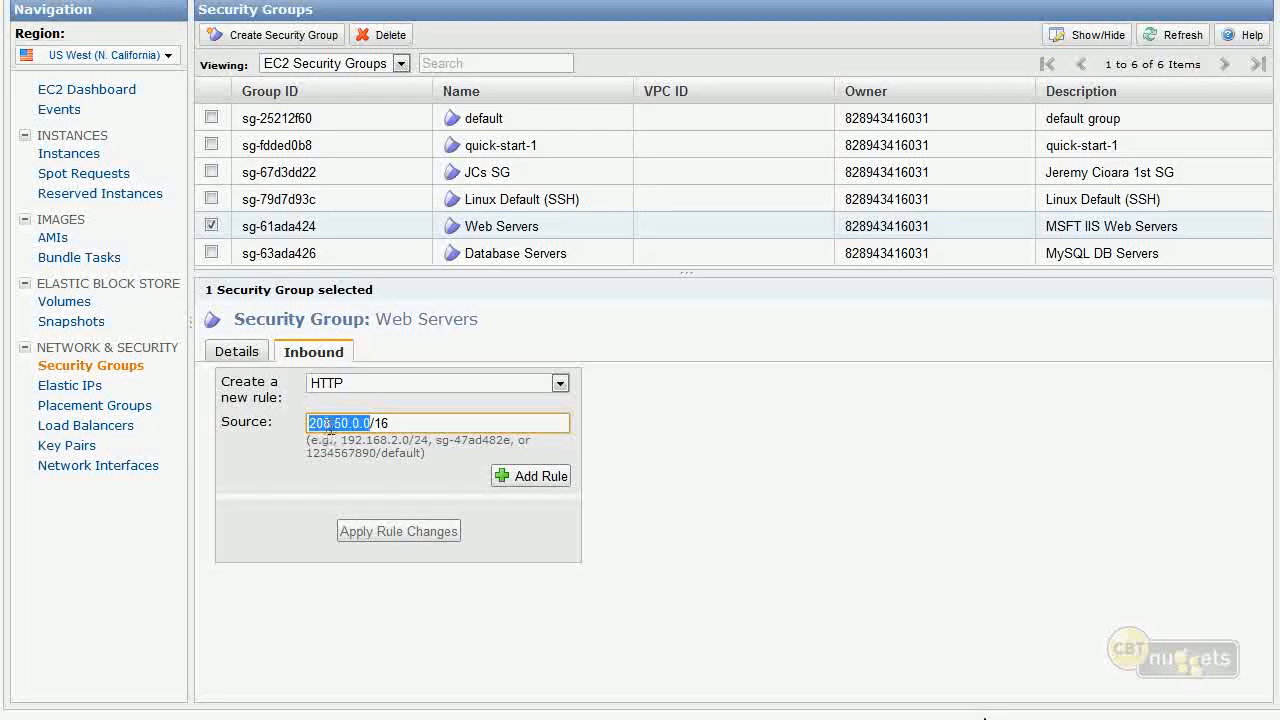
pyautogui.click(329, 424)
pyautogui.doubleClick(329, 424)
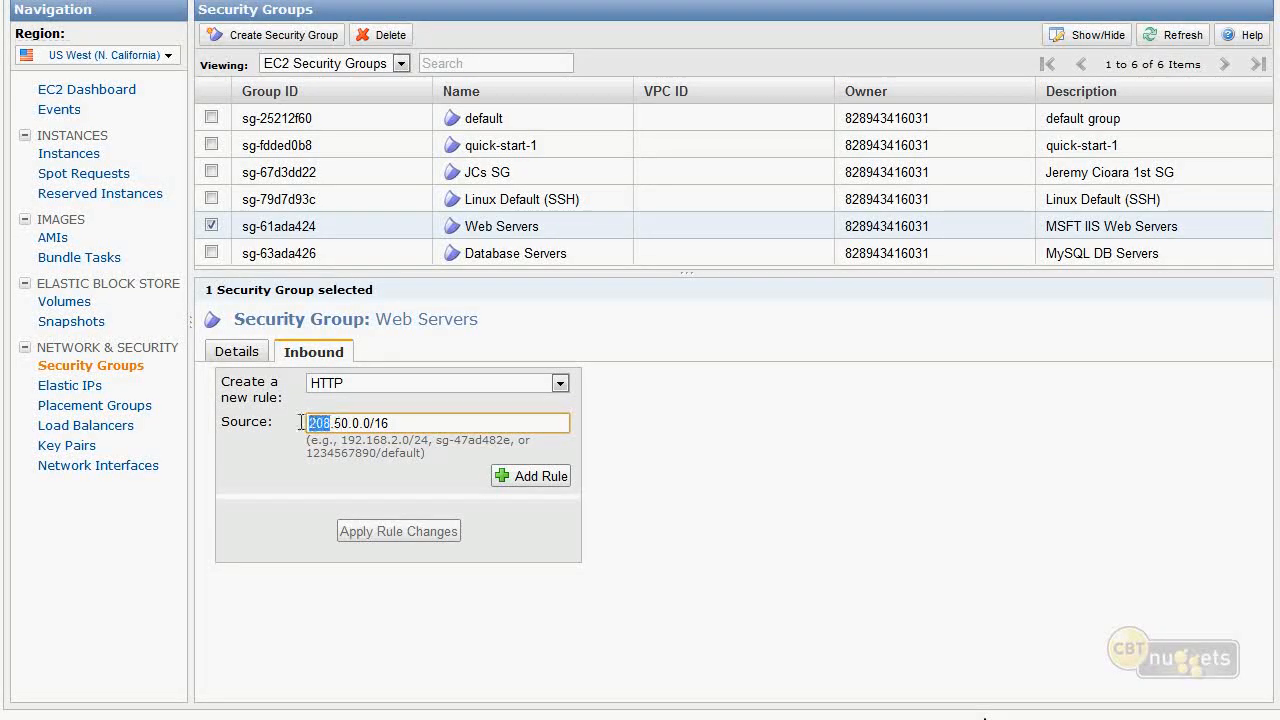
pyautogui.click(344, 424)
pyautogui.doubleClick(353, 424)
pyautogui.doubleClick(365, 424)
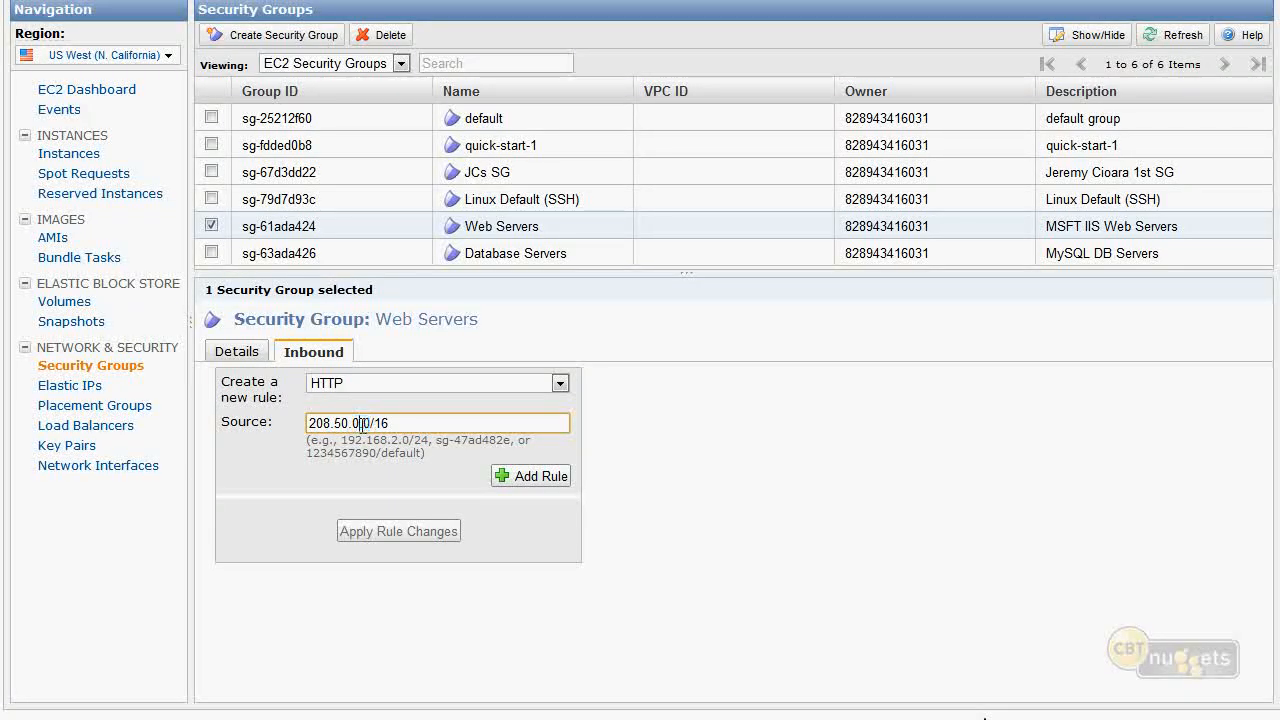
pyautogui.doubleClick(352, 424)
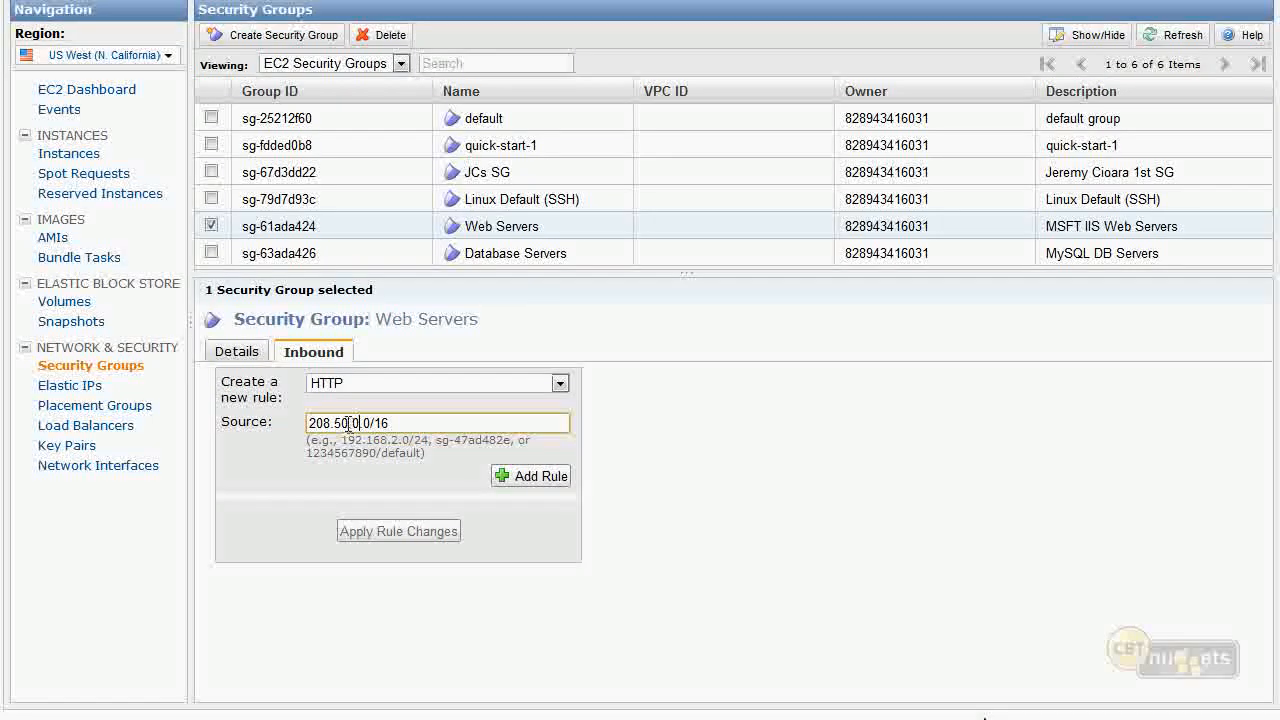
# Change the HTTP rule's source to 208.0.0.0/8
pyautogui.doubleClick(382, 424)
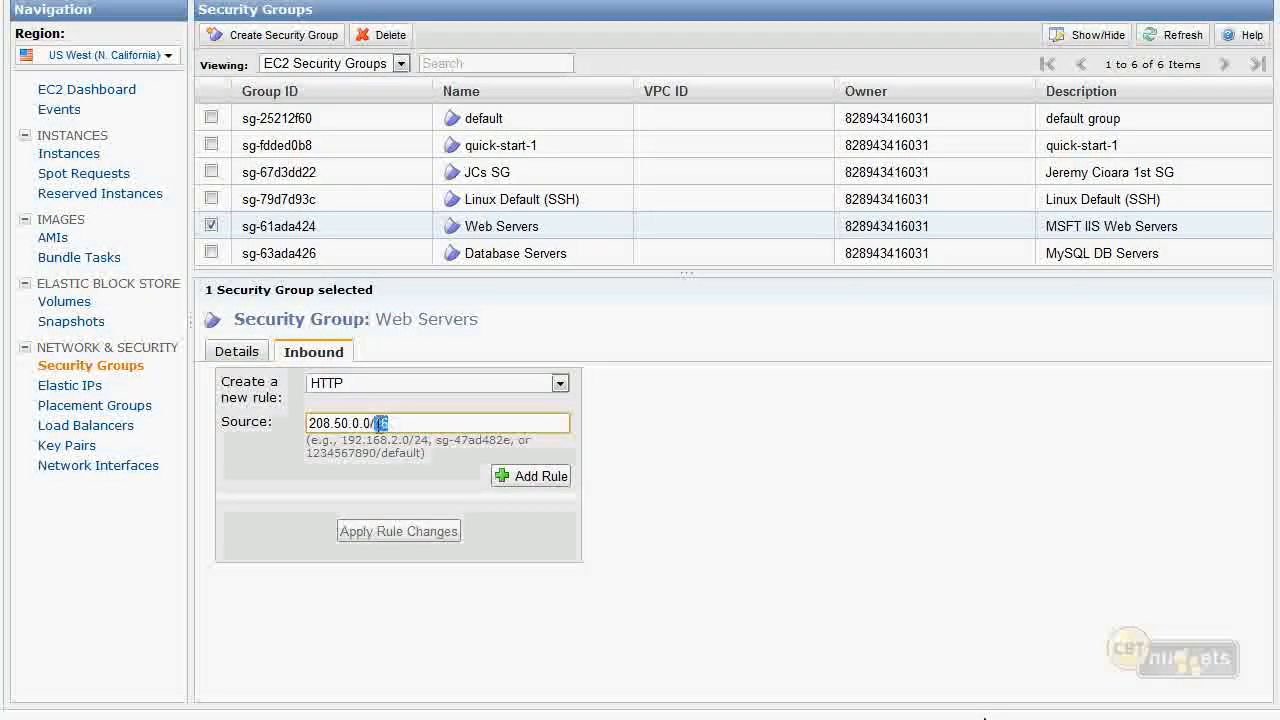
pyautogui.write('8')
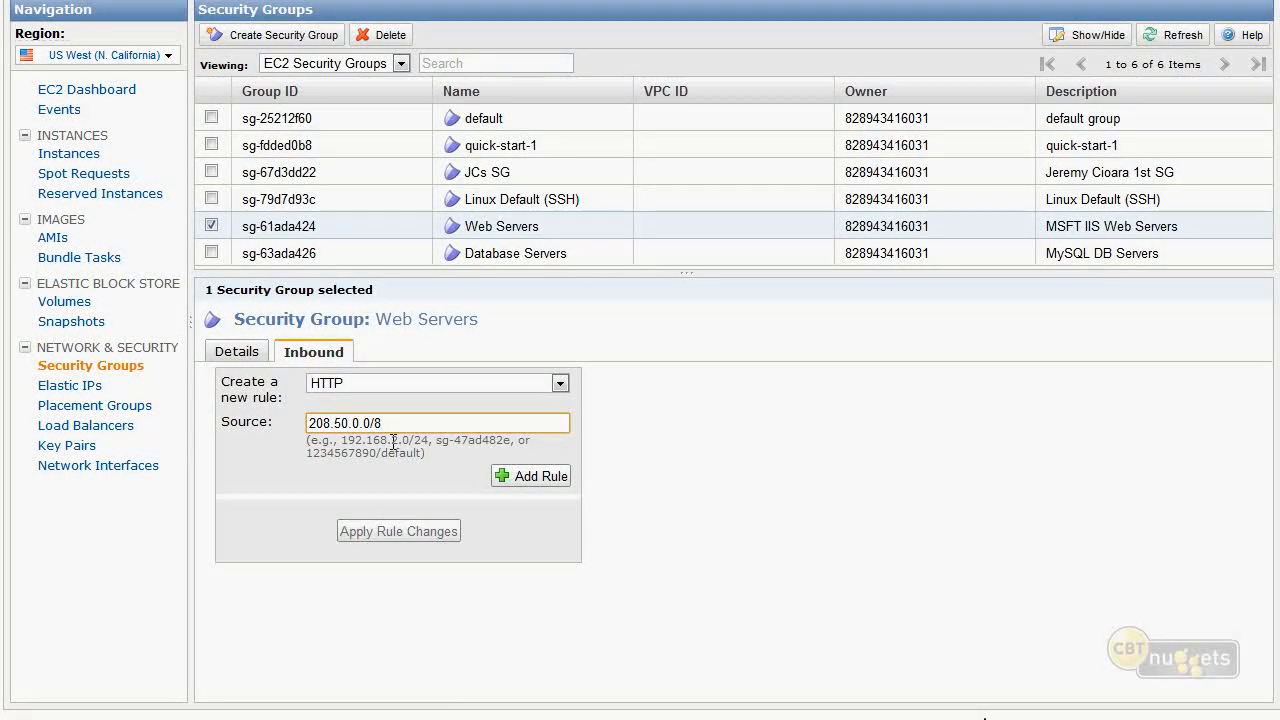
pyautogui.doubleClick(345, 424)
pyautogui.tripleClick(345, 424)
pyautogui.click(343, 424)
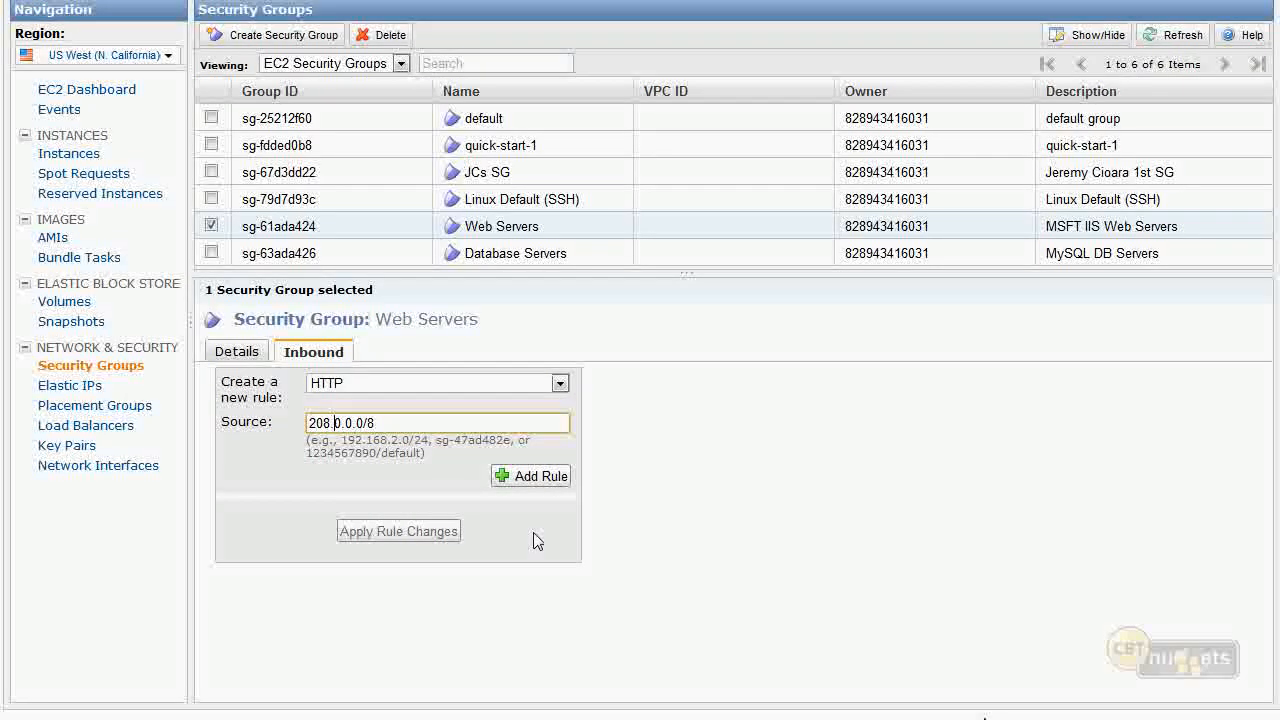
# Change the HTTP rule's source to 208.0.0.0/24 and examine its octets and prefix
pyautogui.click(396, 428)
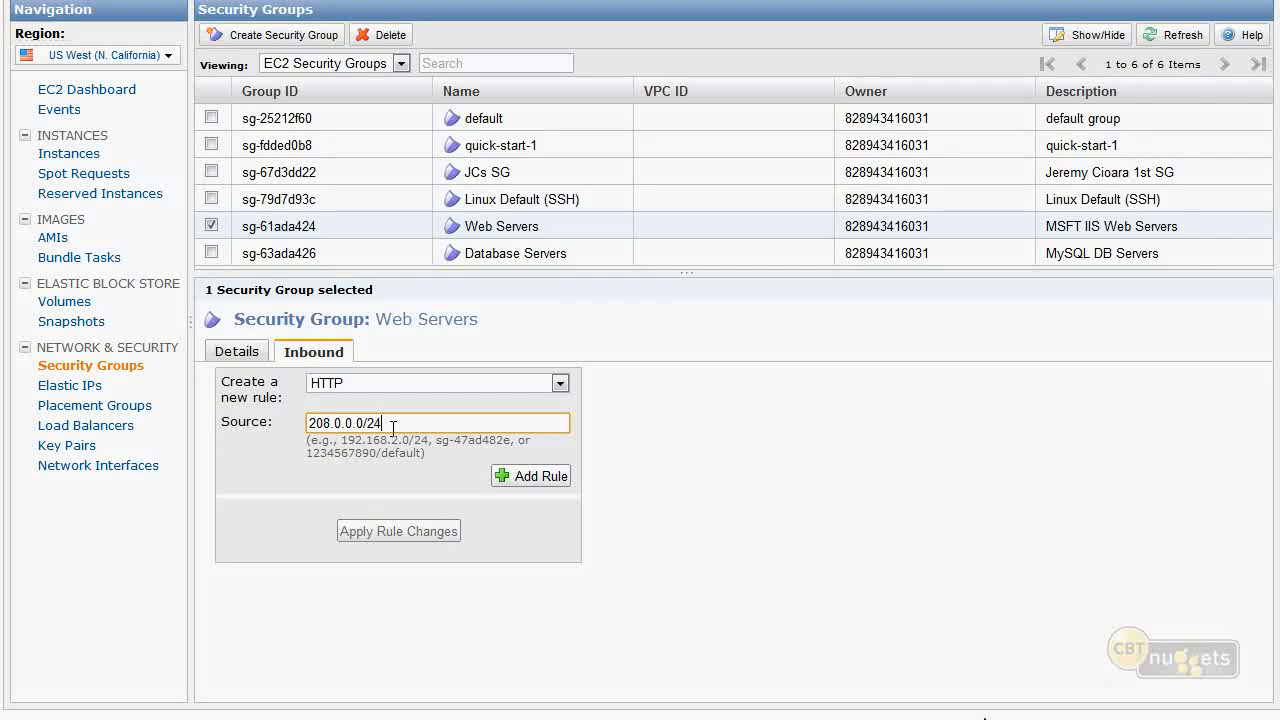
pyautogui.doubleClick(320, 423)
pyautogui.doubleClick(336, 423)
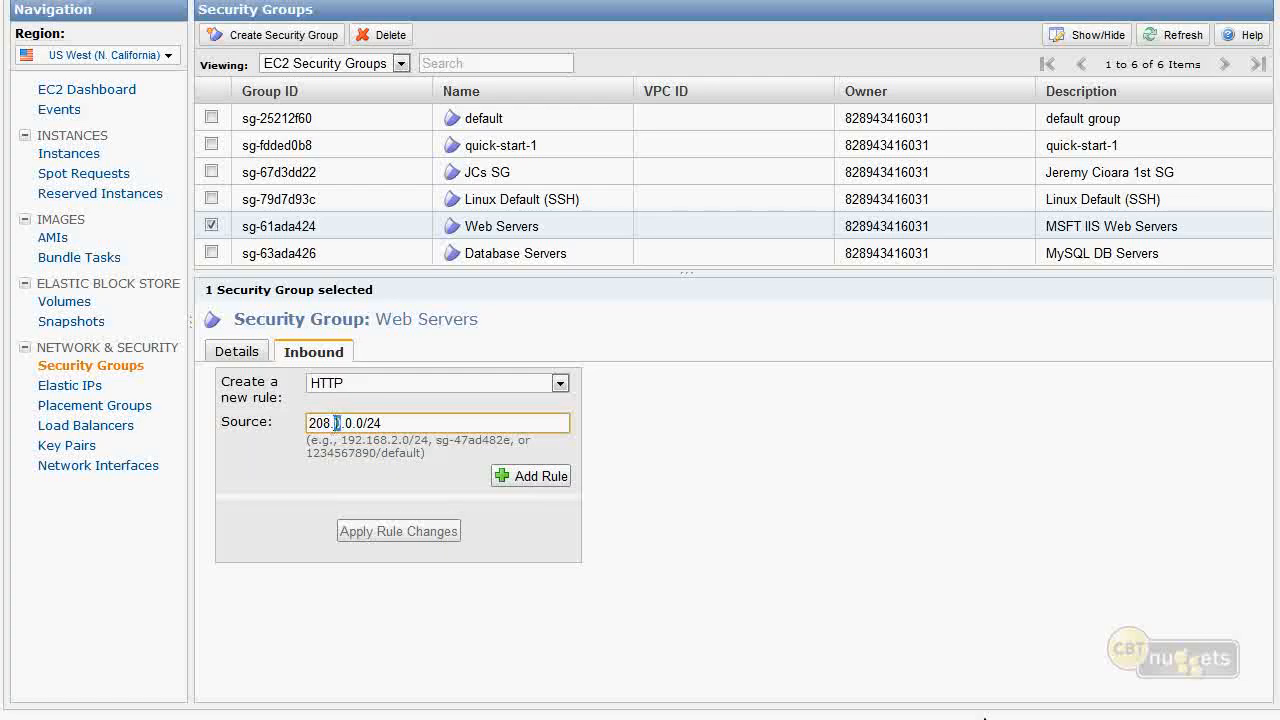
pyautogui.doubleClick(347, 423)
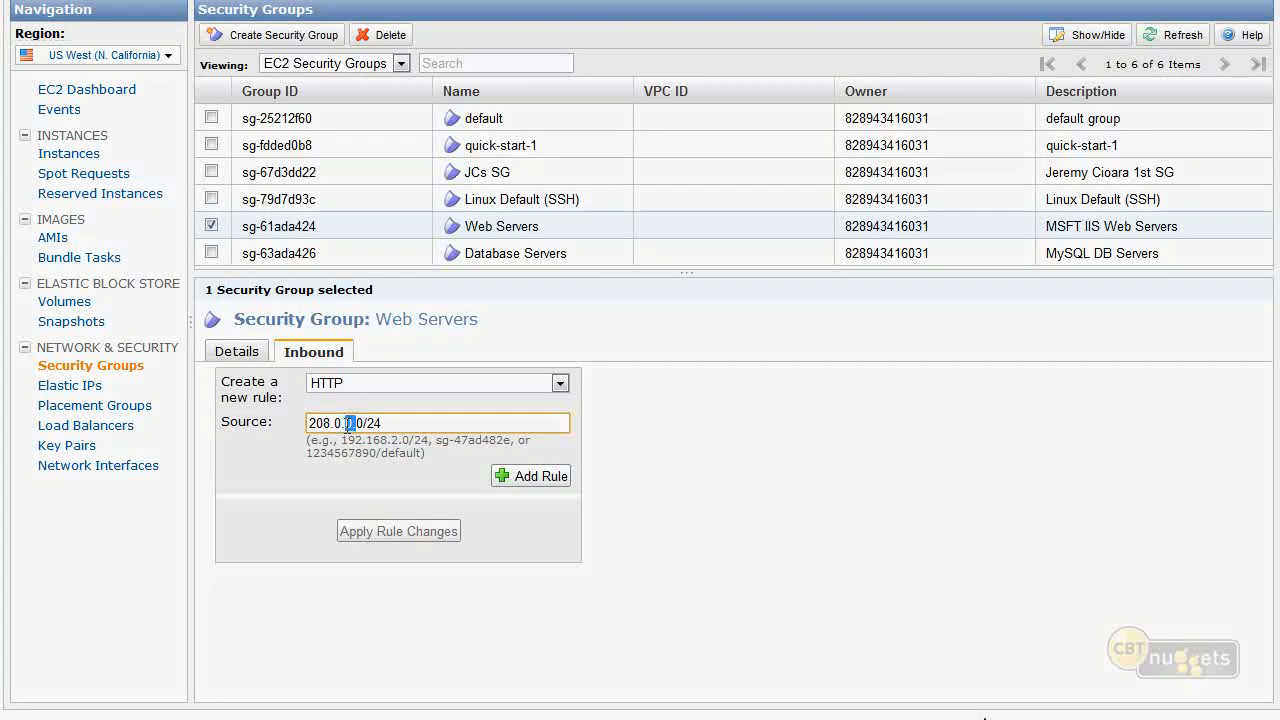
pyautogui.click(330, 425)
pyautogui.doubleClick(358, 423)
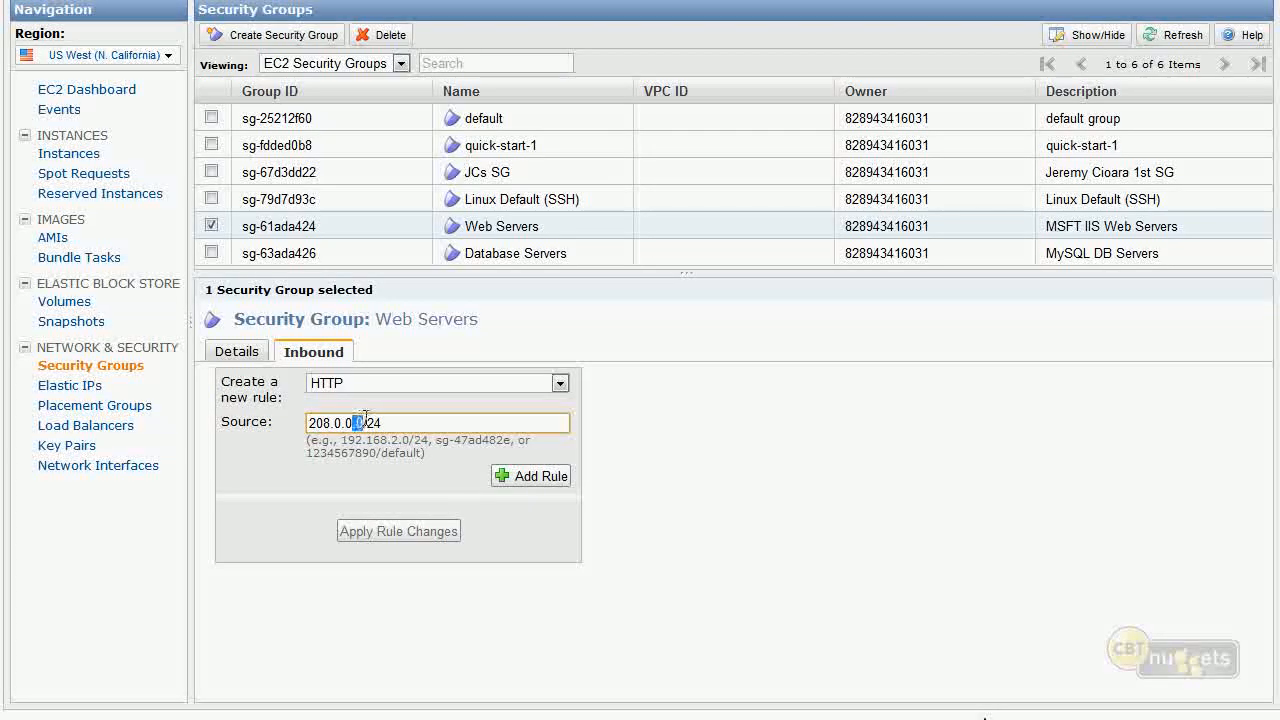
pyautogui.moveTo(364, 423); pyautogui.dragTo(390, 423)
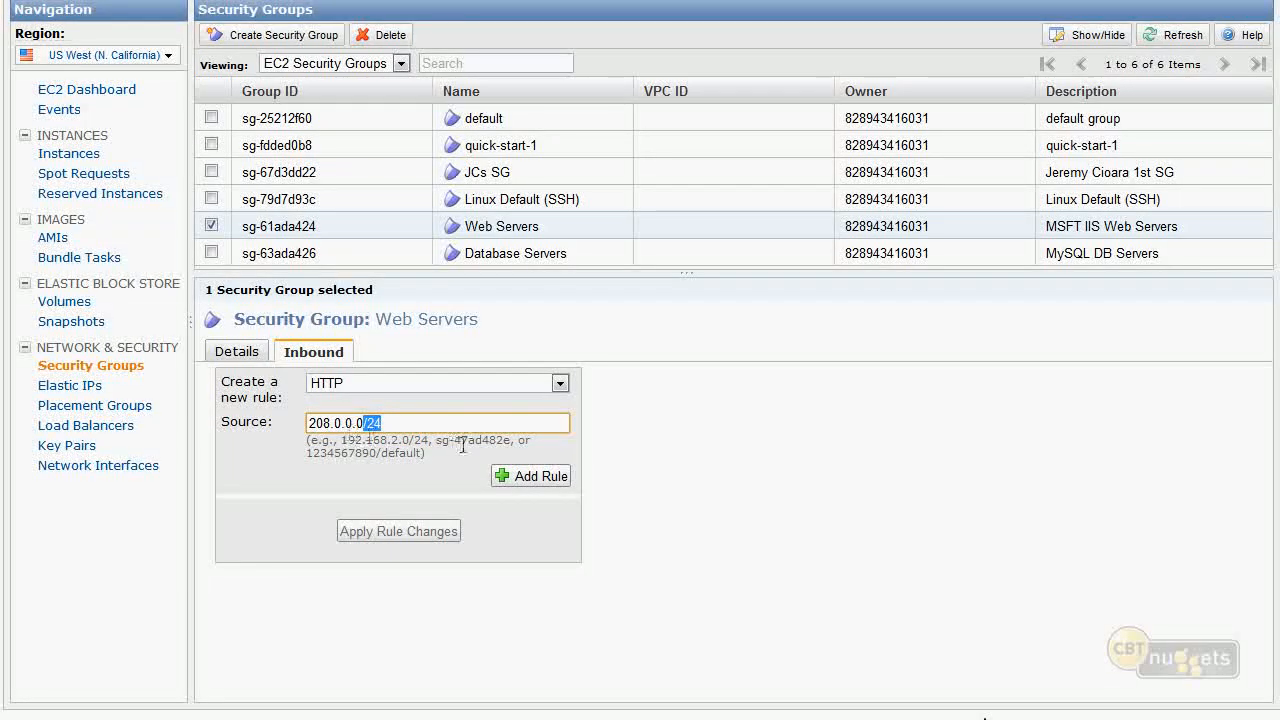
# Set the HTTP rule's source back to 0.0.0.0/0 and add the rule to Web Servers' inbound rules
pyautogui.click(364, 421)
pyautogui.doubleClick(325, 424)
pyautogui.click(326, 424)
pyautogui.press('BackSpace')
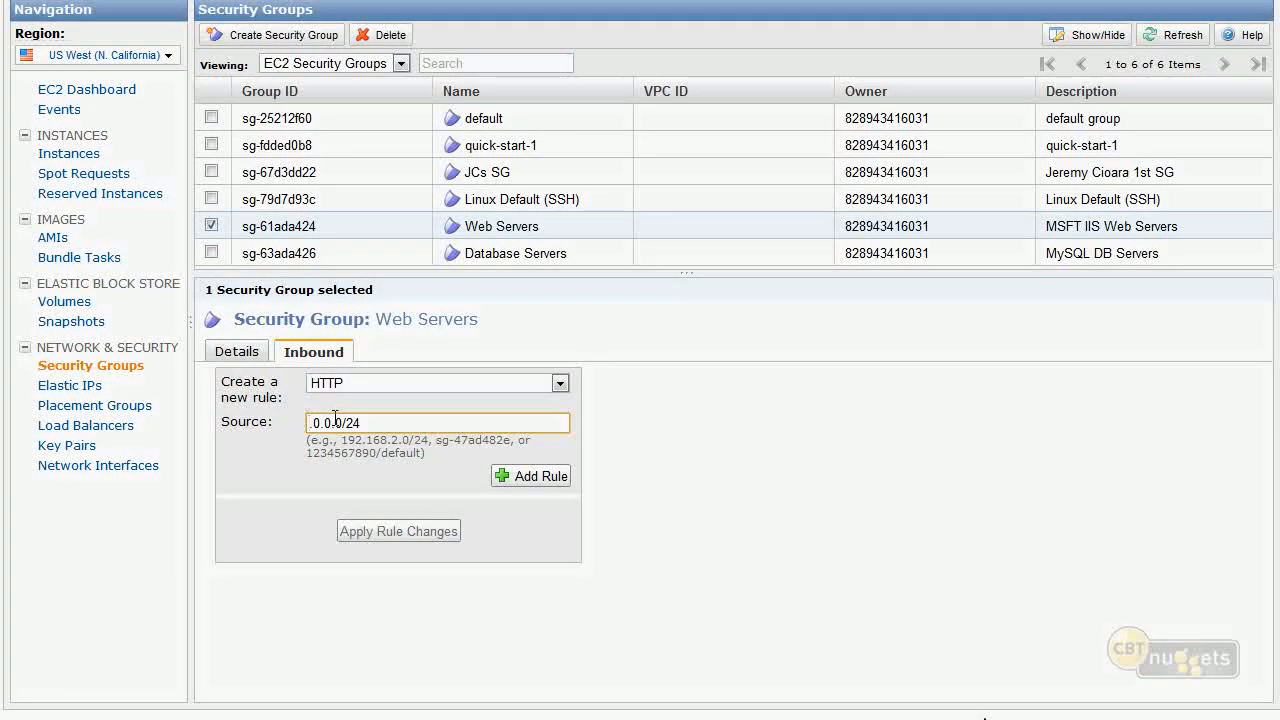
pyautogui.press('End')
pyautogui.press('BackSpace')
pyautogui.moveTo(348, 422); pyautogui.dragTo(294, 426)
pyautogui.click(359, 424)
pyautogui.moveTo(348, 424); pyautogui.dragTo(281, 425)
pyautogui.moveTo(363, 424); pyautogui.dragTo(356, 424)
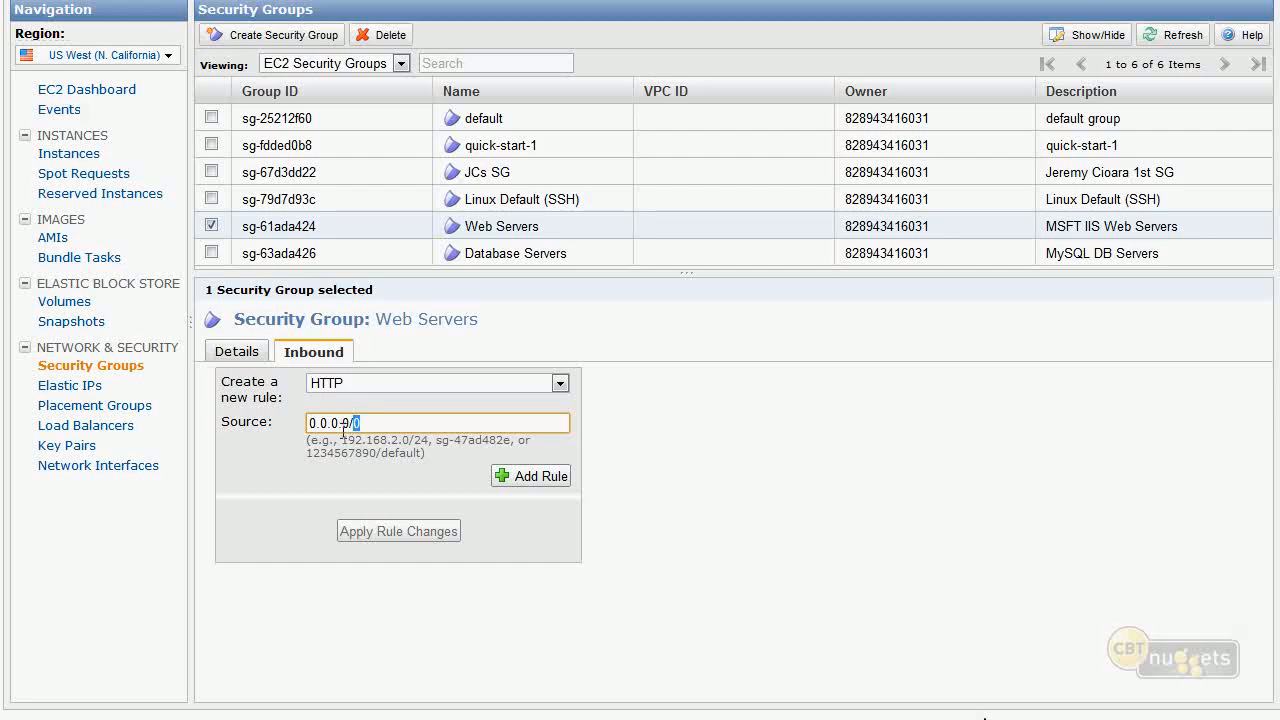
pyautogui.click(548, 477)
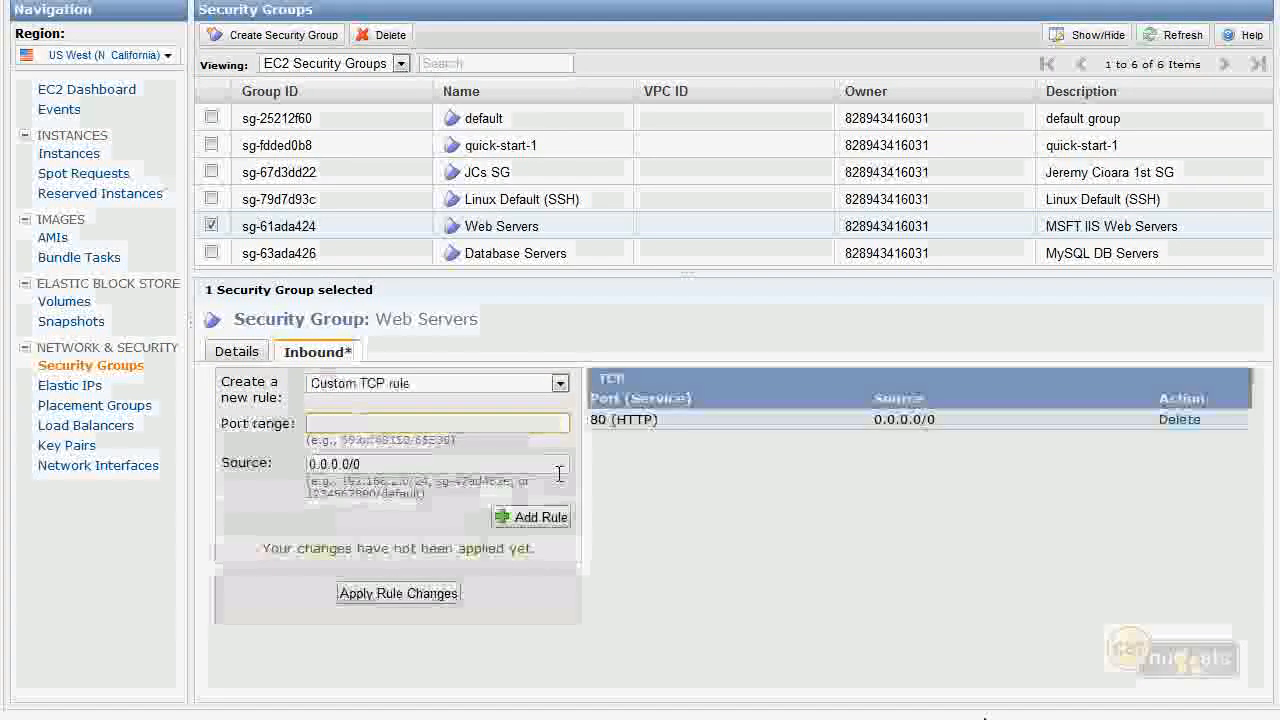
# Try to add another HTTP rule with source 0.0.0.0/0 to the Web Servers group
pyautogui.click(538, 388)
pyautogui.click(480, 557)
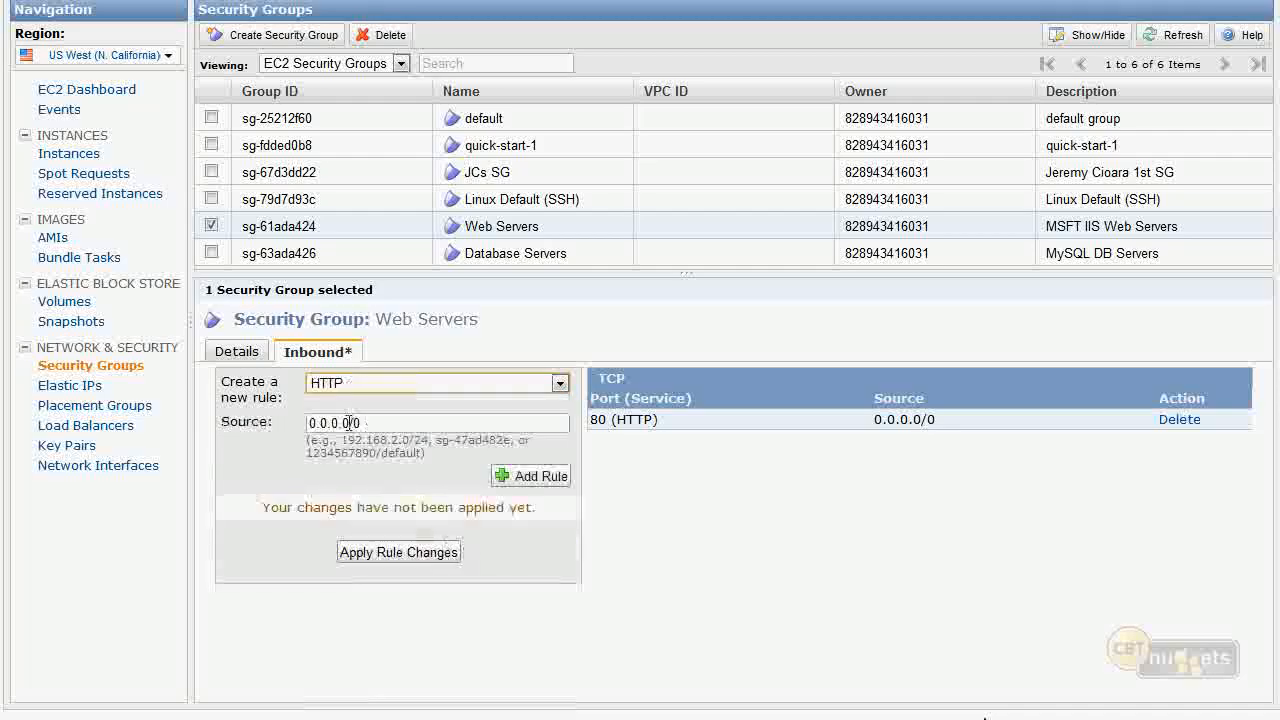
pyautogui.click(527, 478)
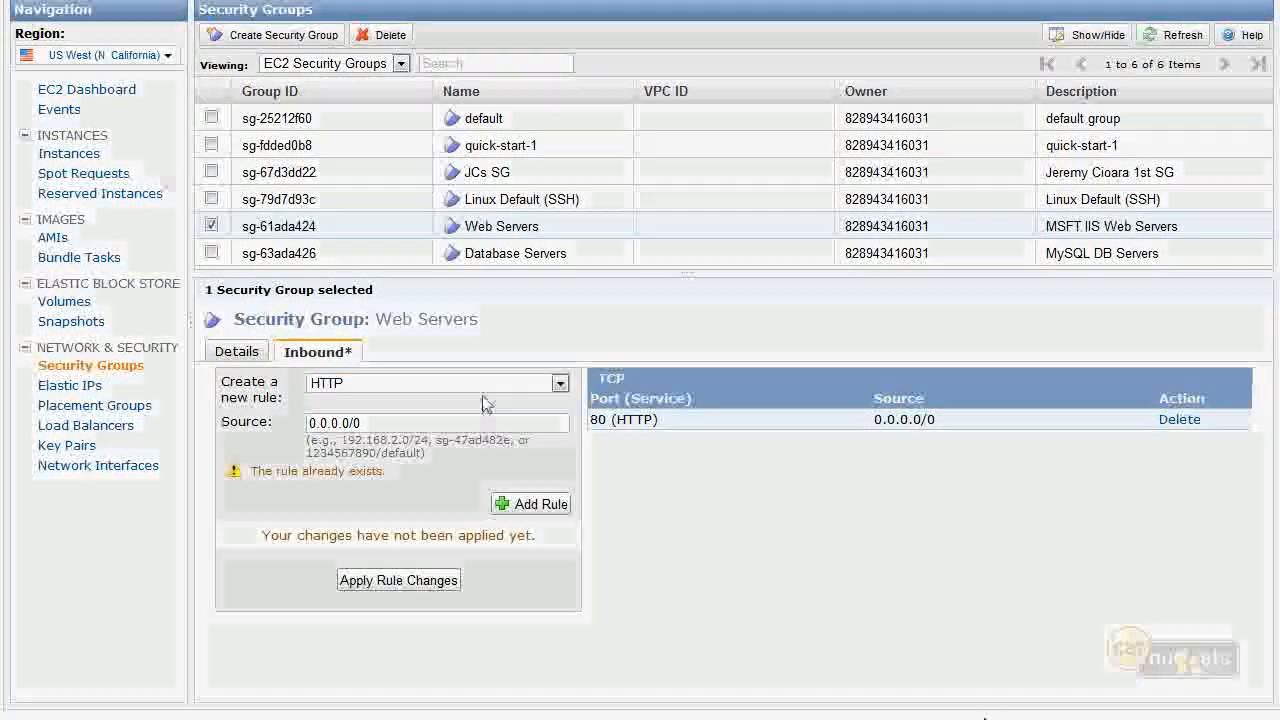
# Add an HTTPS inbound rule with source 0.0.0.0/0 to the Web Servers group
pyautogui.click(480, 385)
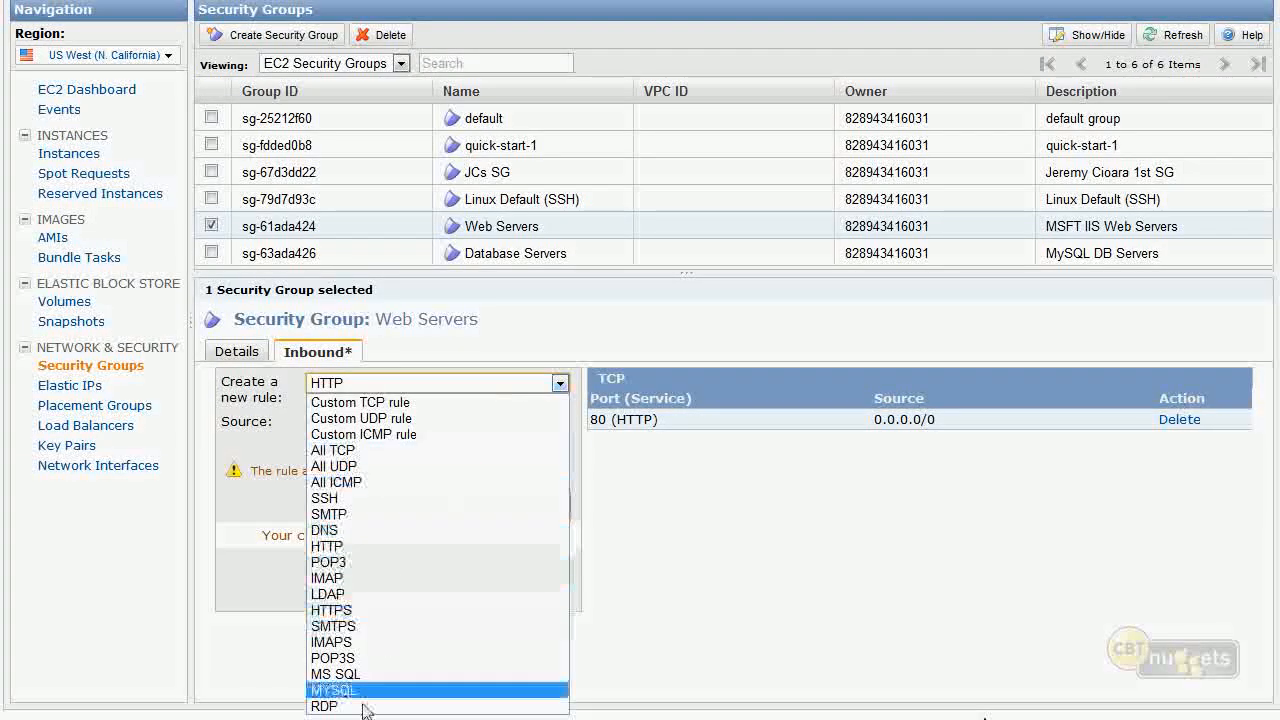
pyautogui.click(360, 610)
pyautogui.click(525, 515)
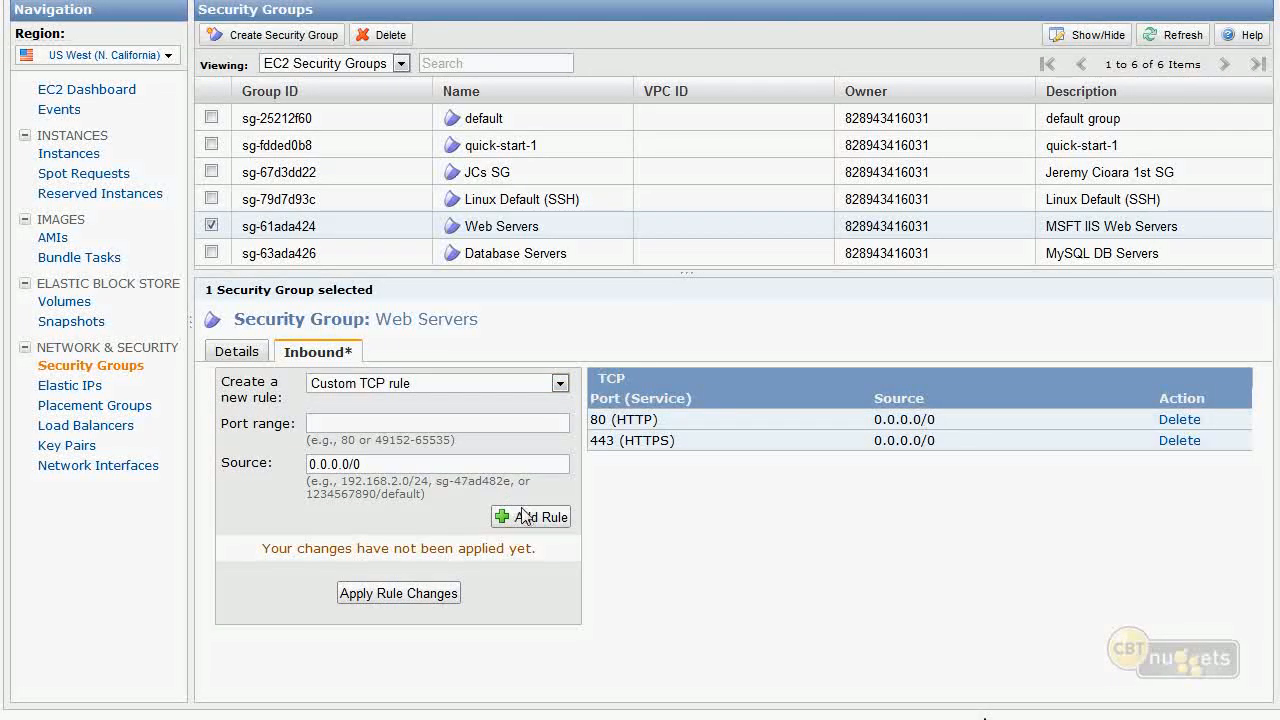
# Add an RDP inbound rule with source 0.0.0.0/0 to Web Servers and apply the rule changes
pyautogui.click(470, 383)
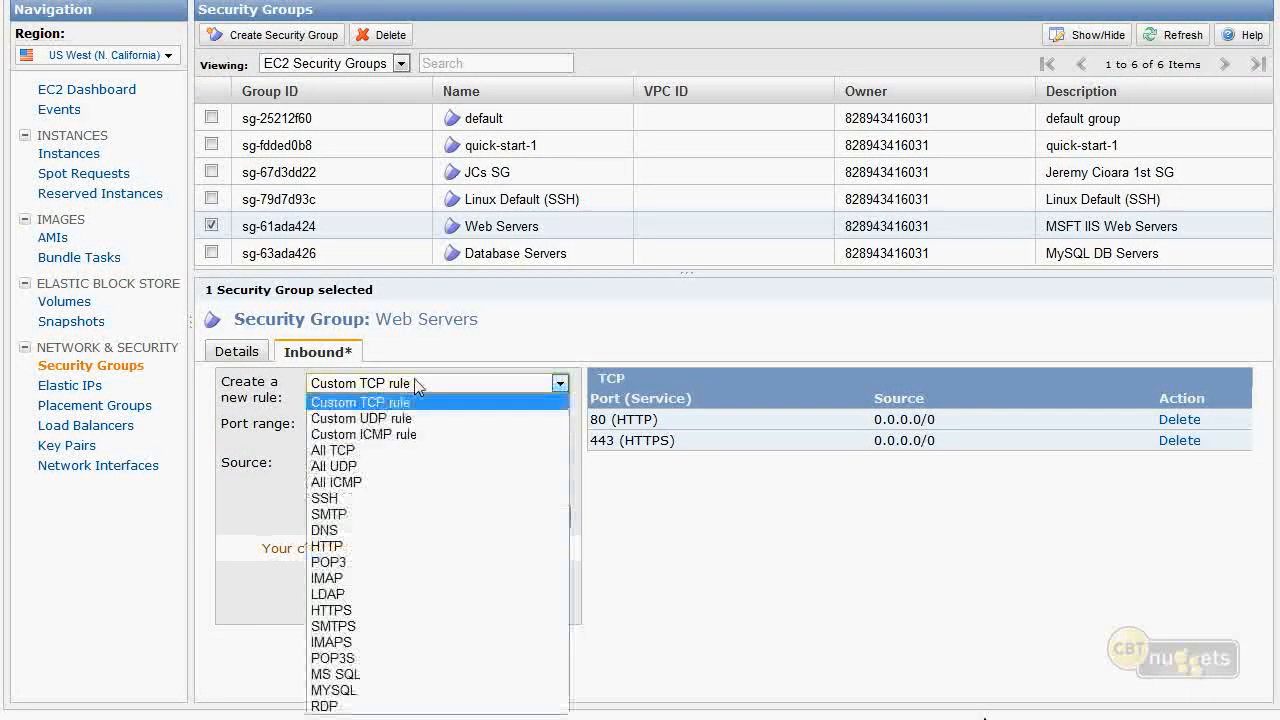
pyautogui.click(335, 706)
pyautogui.click(520, 477)
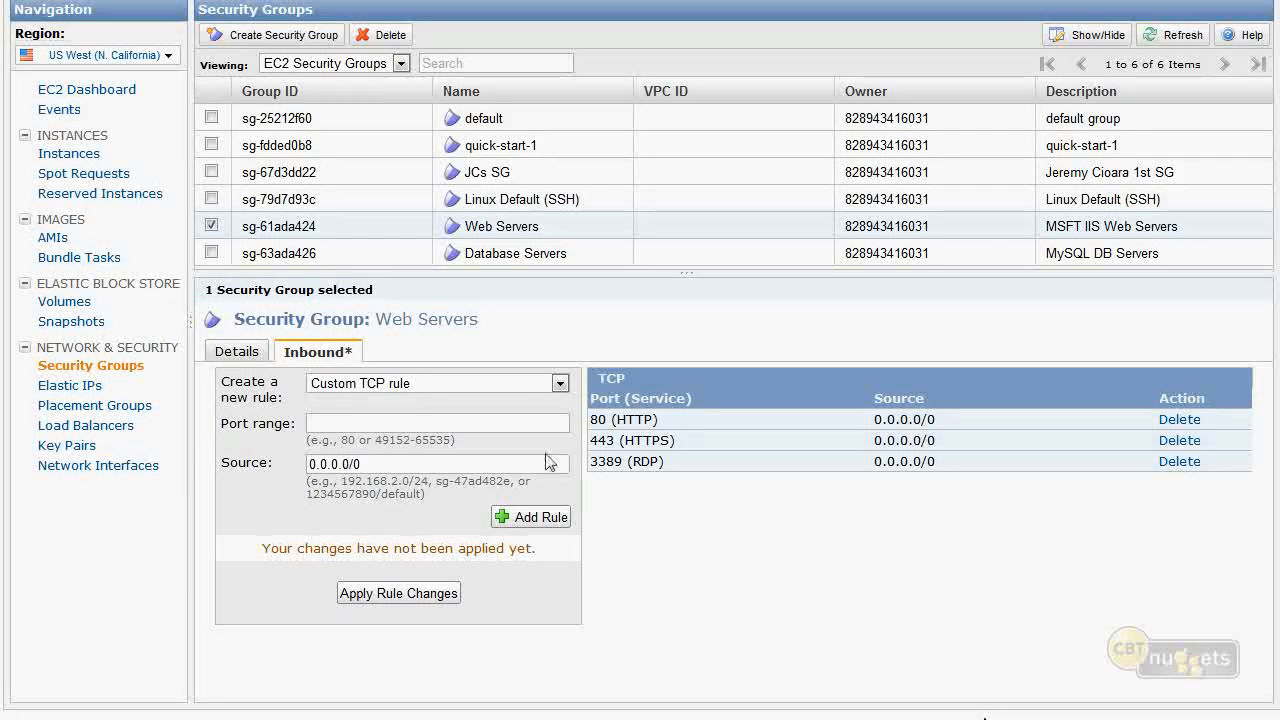
pyautogui.click(428, 597)
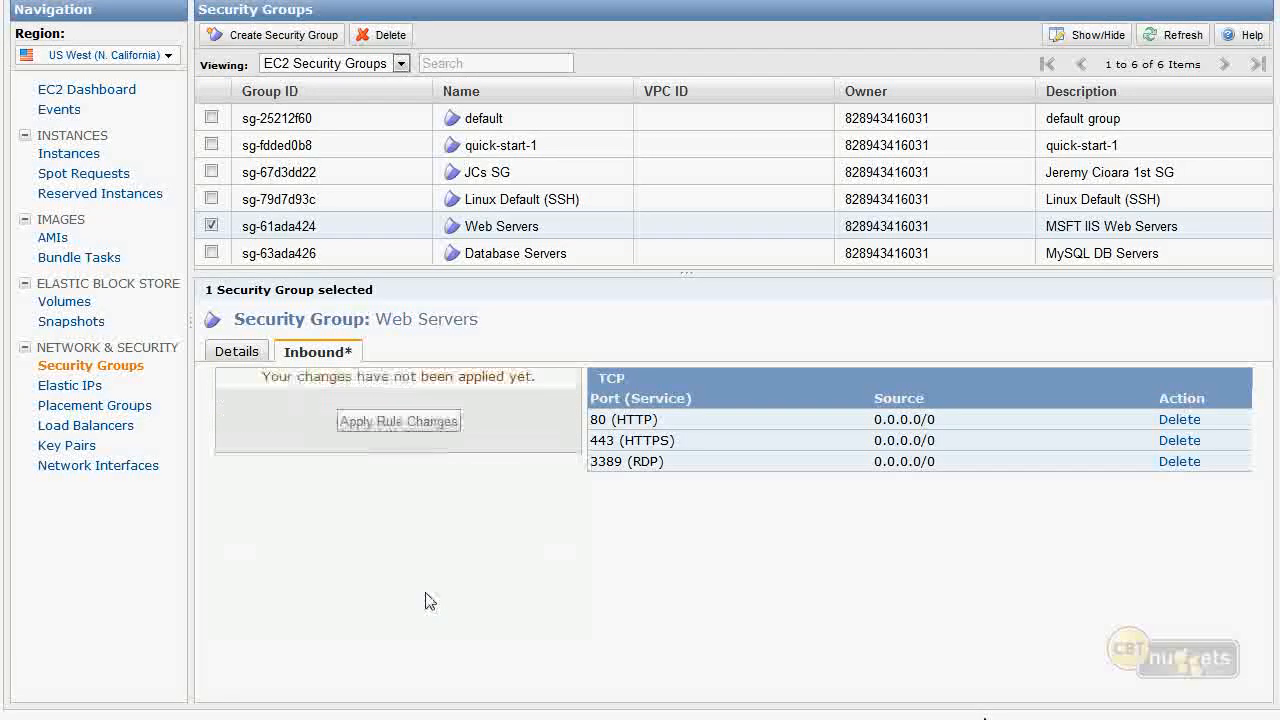
# Select the Database Servers group and set up a custom TCP inbound rule for port 3306
pyautogui.click(490, 255)
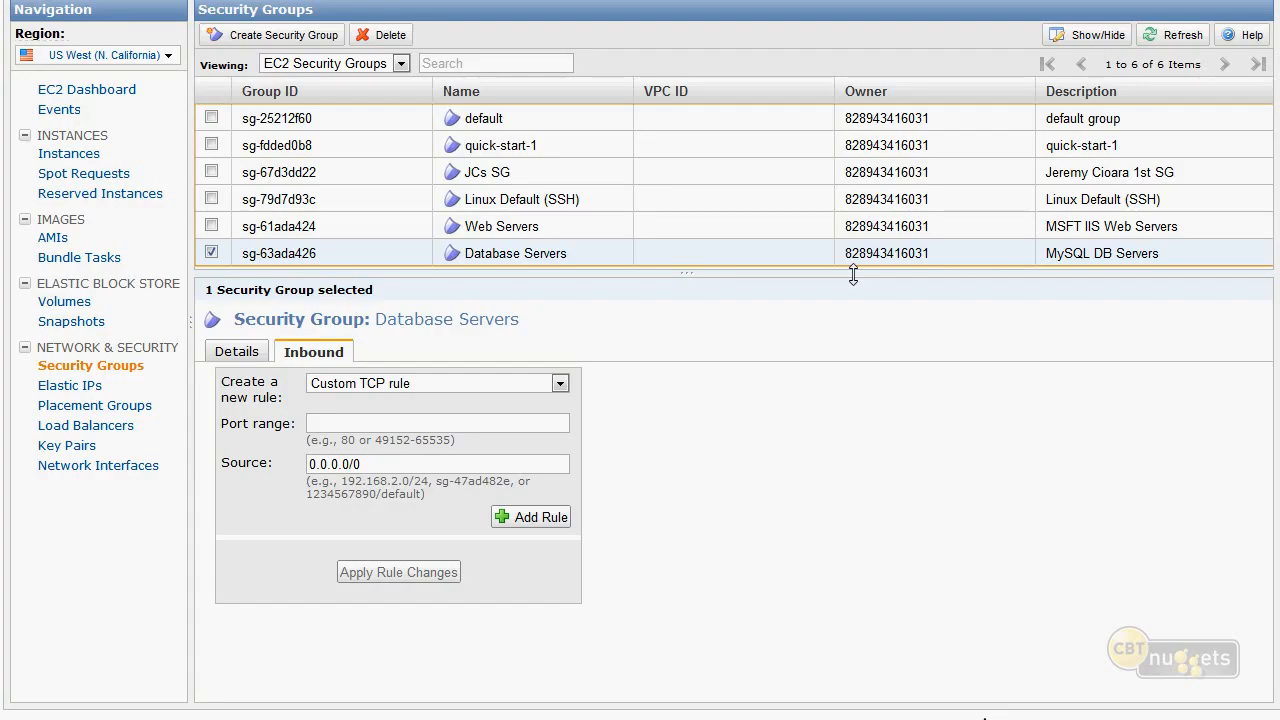
pyautogui.click(490, 383)
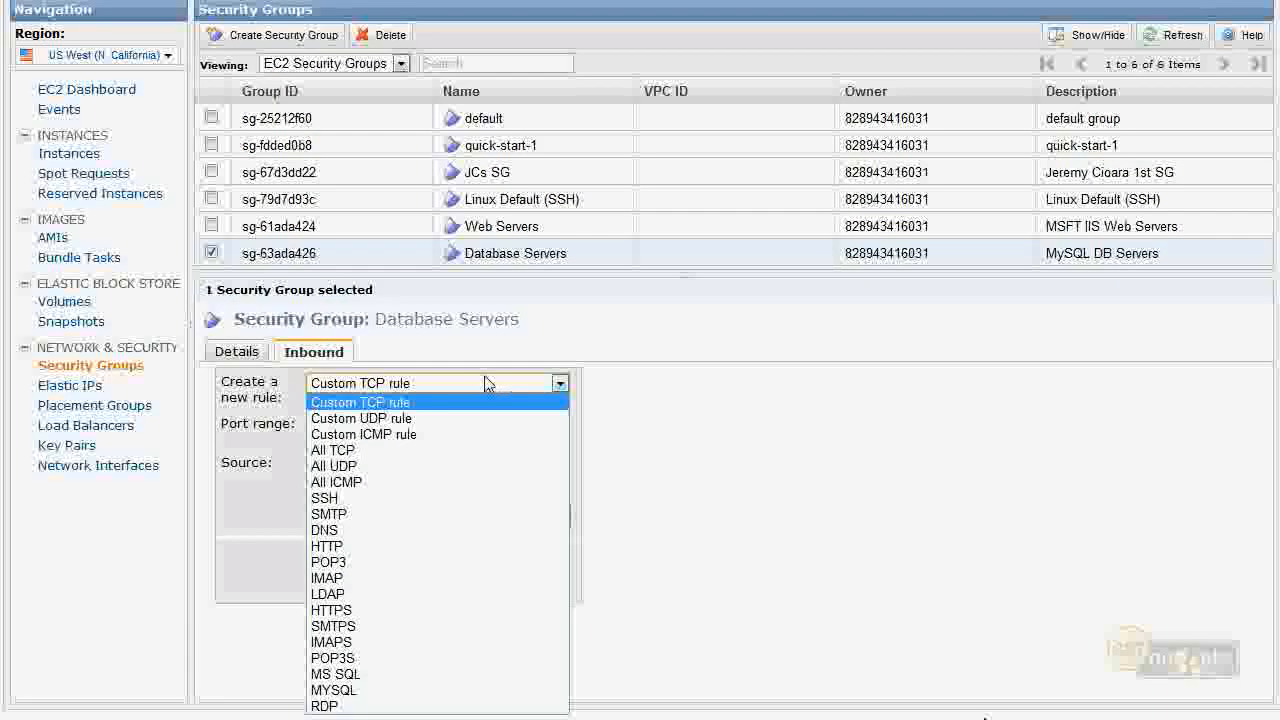
pyautogui.click(435, 690)
pyautogui.click(377, 385)
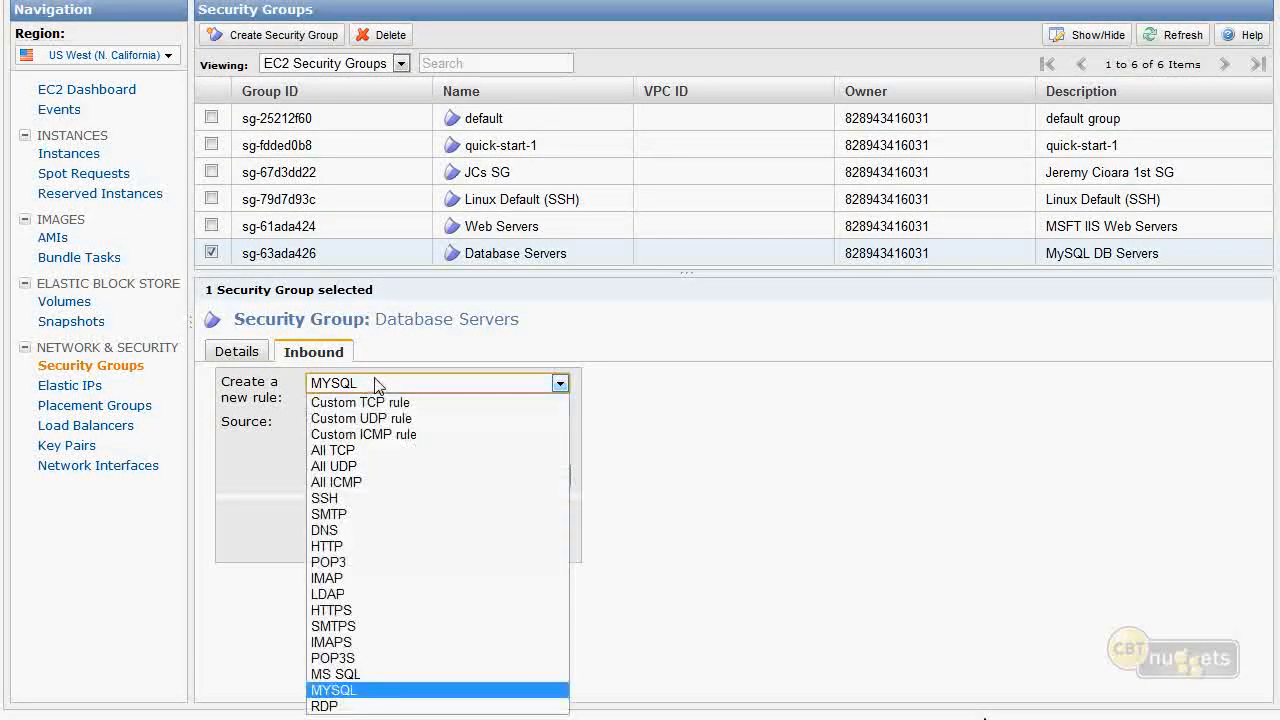
pyautogui.click(392, 400)
pyautogui.click(359, 426)
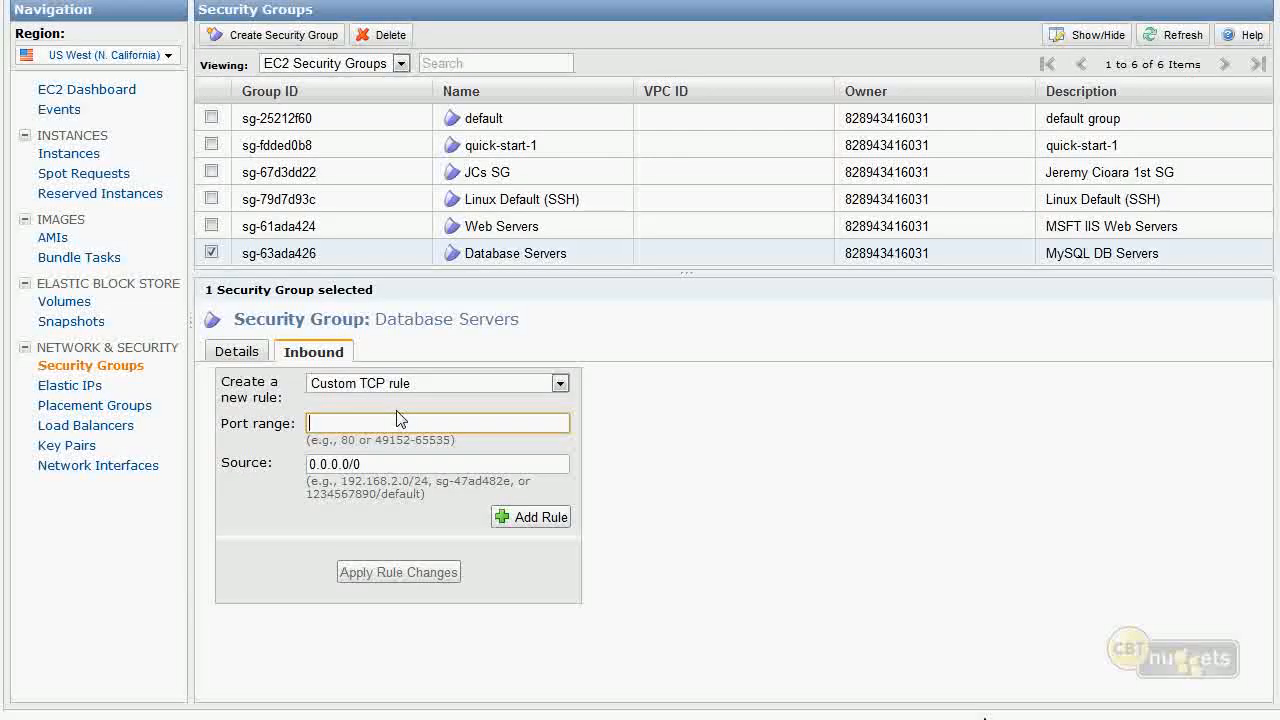
pyautogui.write('3306')
# Set the port 3306 rule's source to the Web Servers security group and add the rule to Database Servers
pyautogui.tripleClick(415, 463)
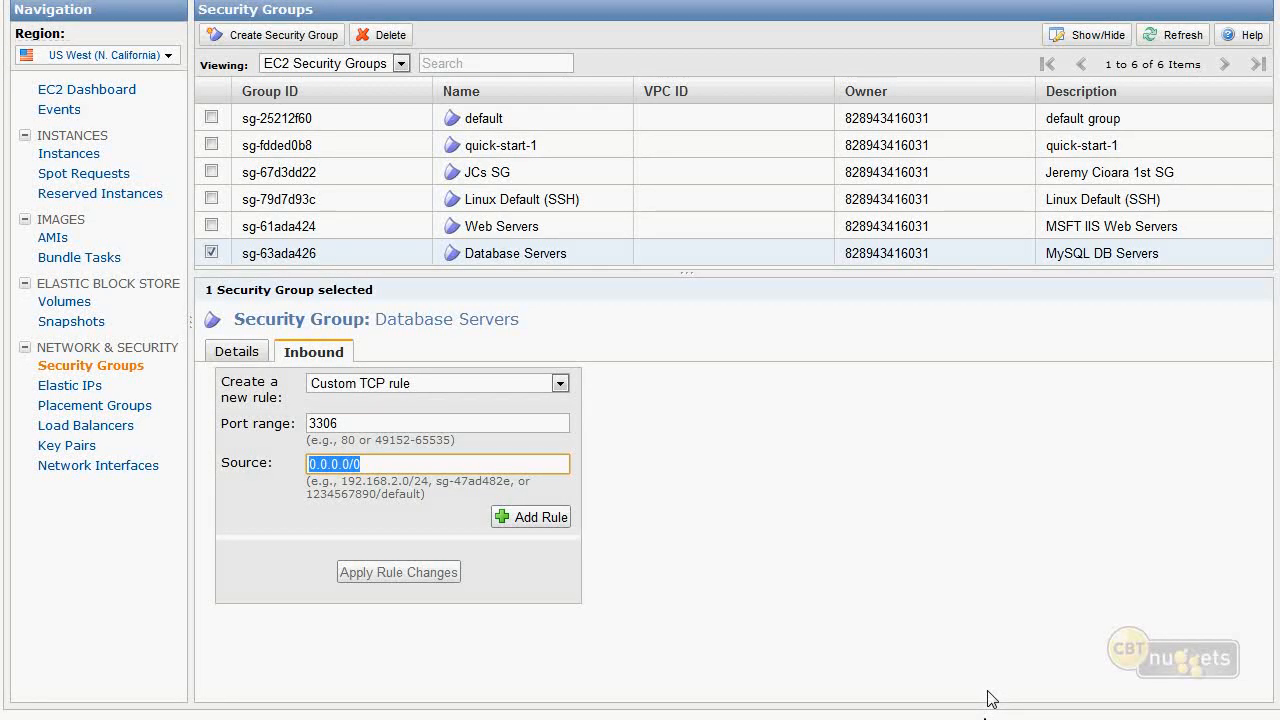
pyautogui.write('Web')
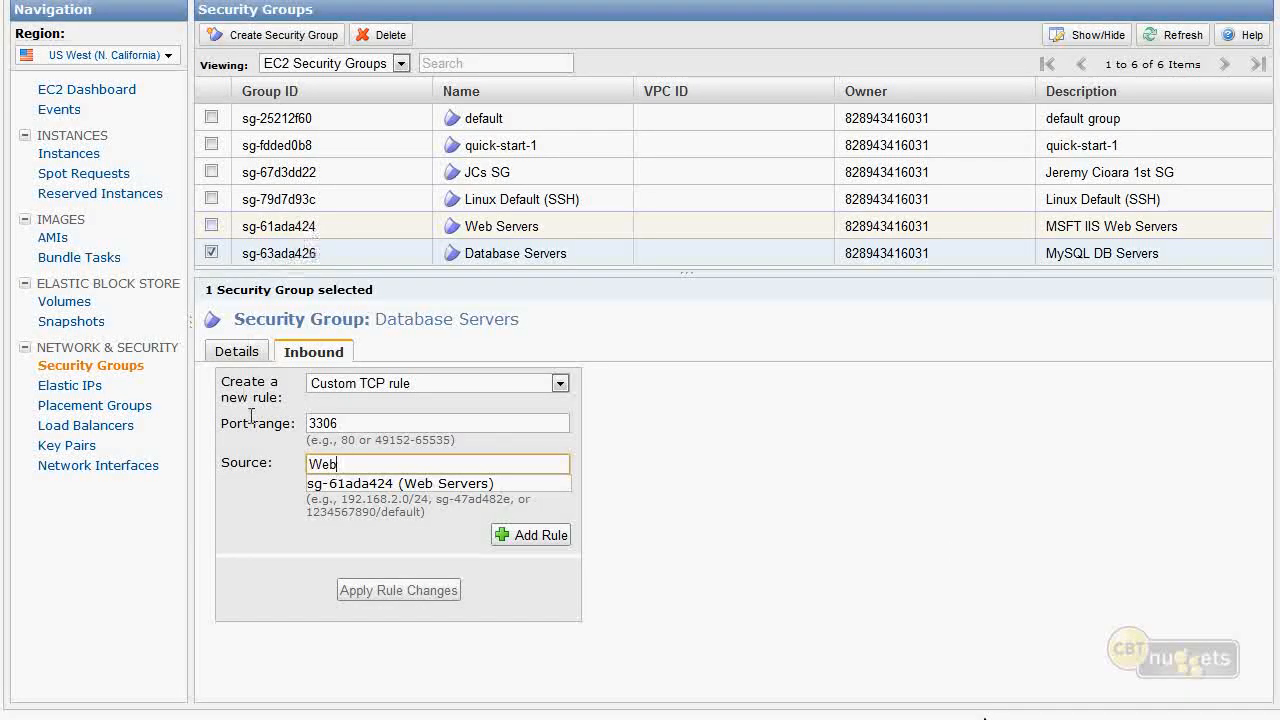
pyautogui.click(427, 483)
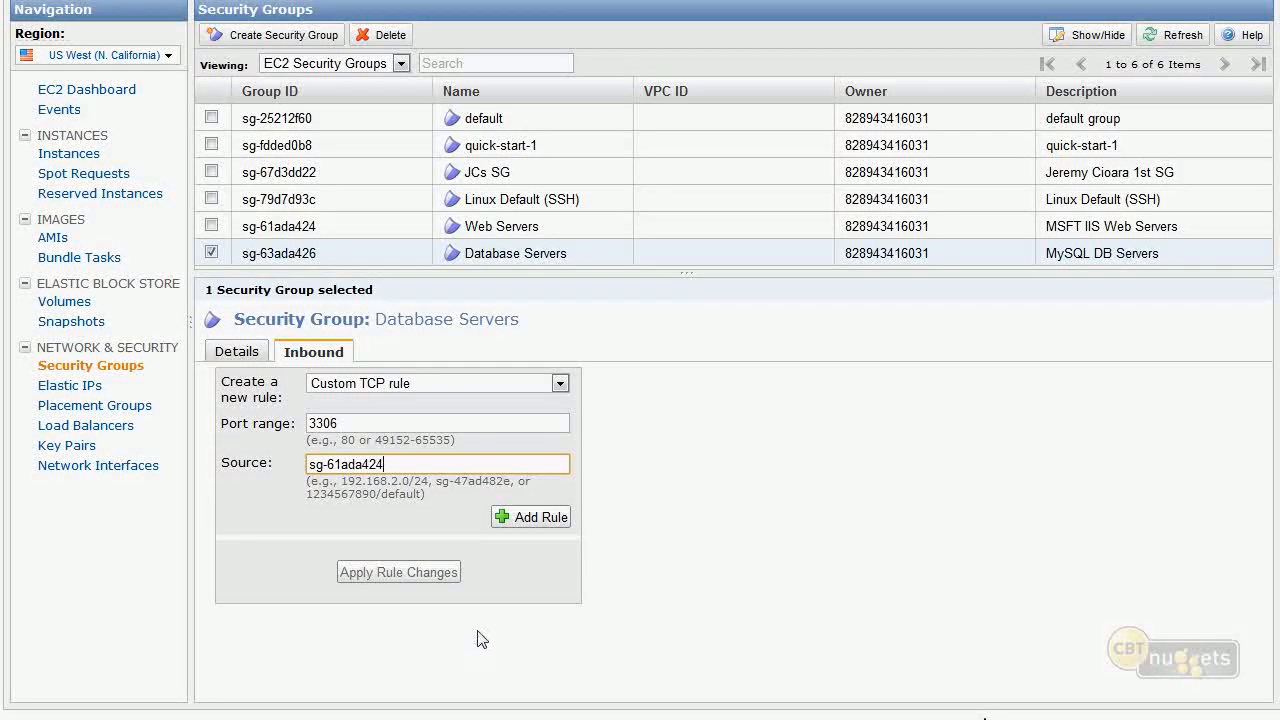
pyautogui.click(524, 518)
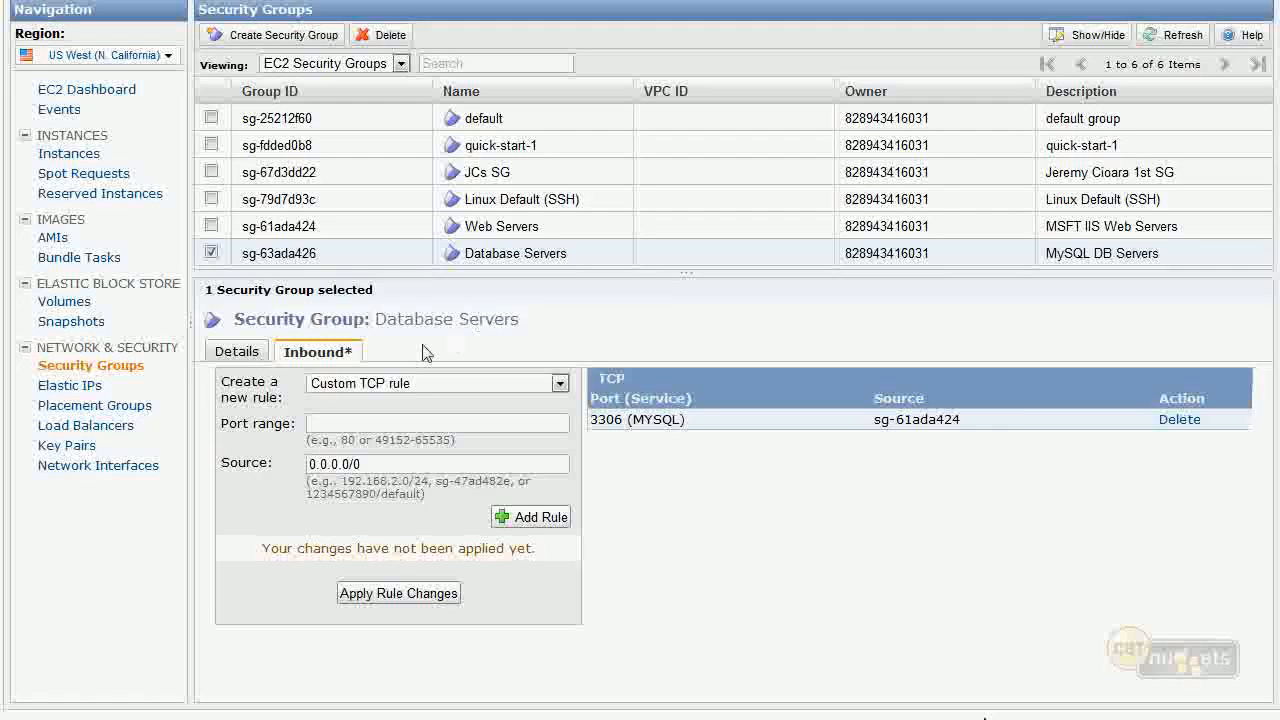
# Add an All ICMP inbound rule to Database Servers with the Web Servers security group as its source
pyautogui.click(403, 383)
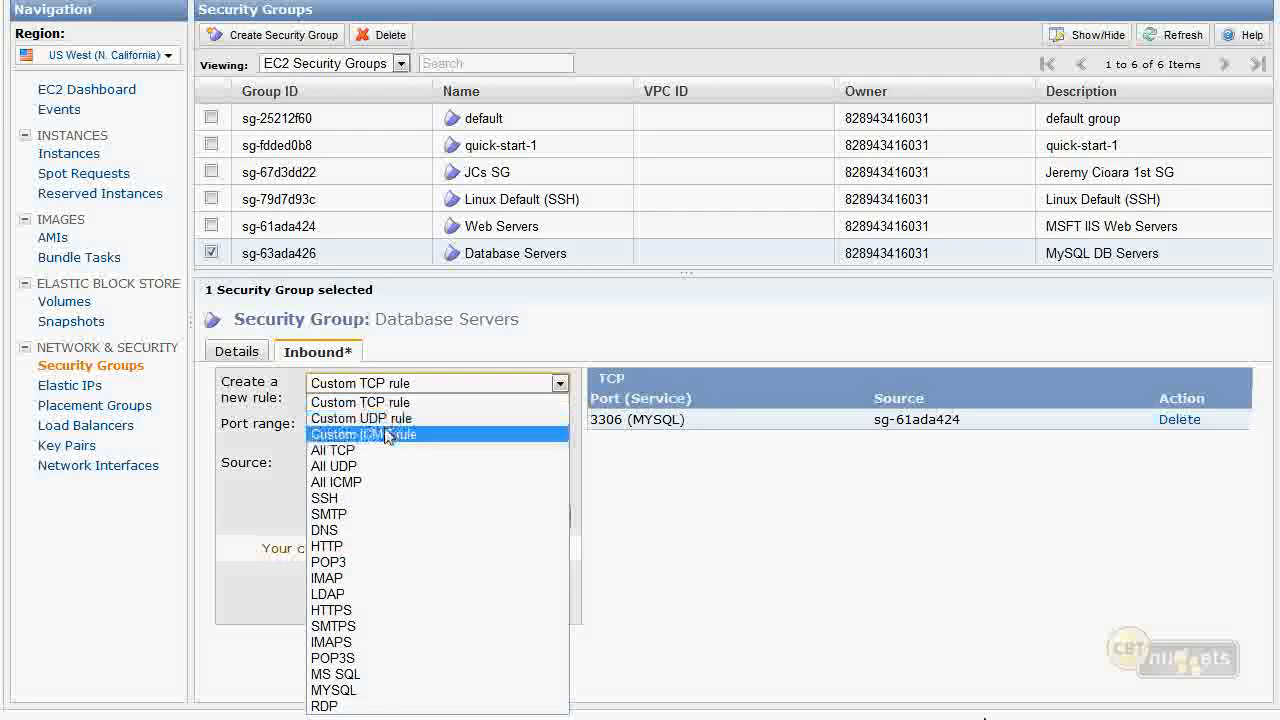
pyautogui.click(342, 482)
pyautogui.click(390, 420)
pyautogui.moveTo(390, 418); pyautogui.dragTo(292, 420)
pyautogui.write('Web')
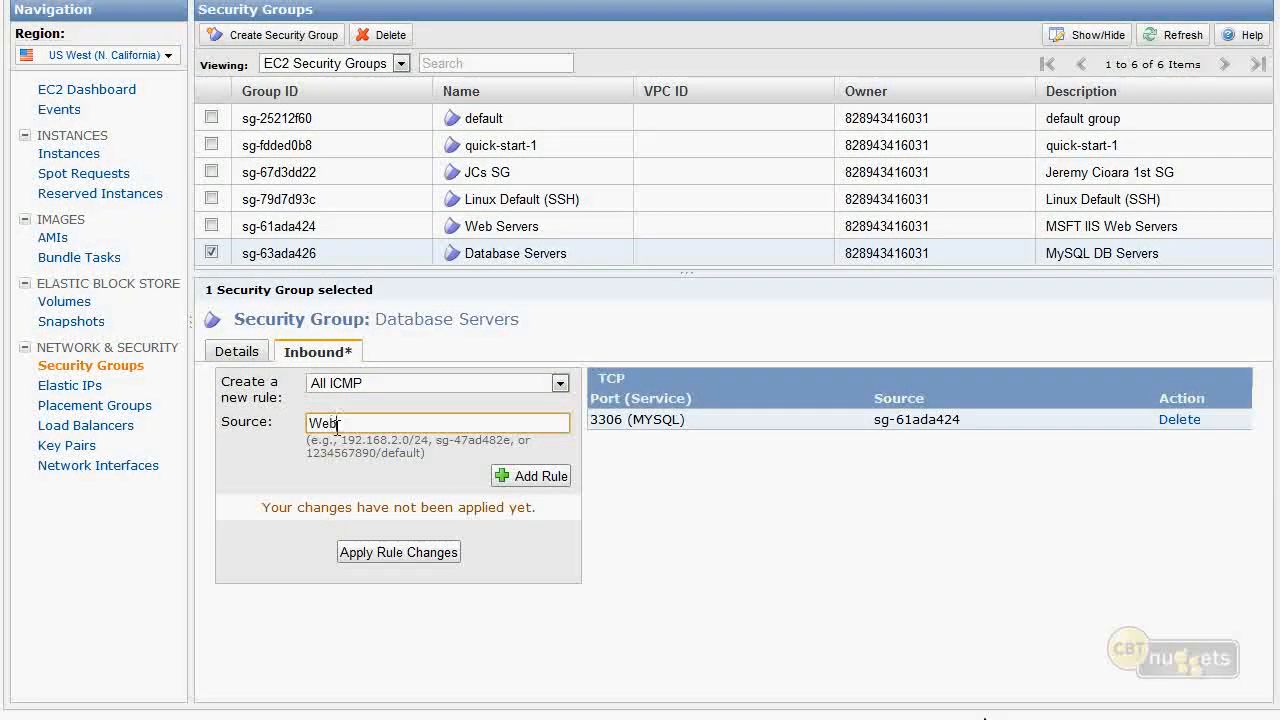
pyautogui.click(362, 444)
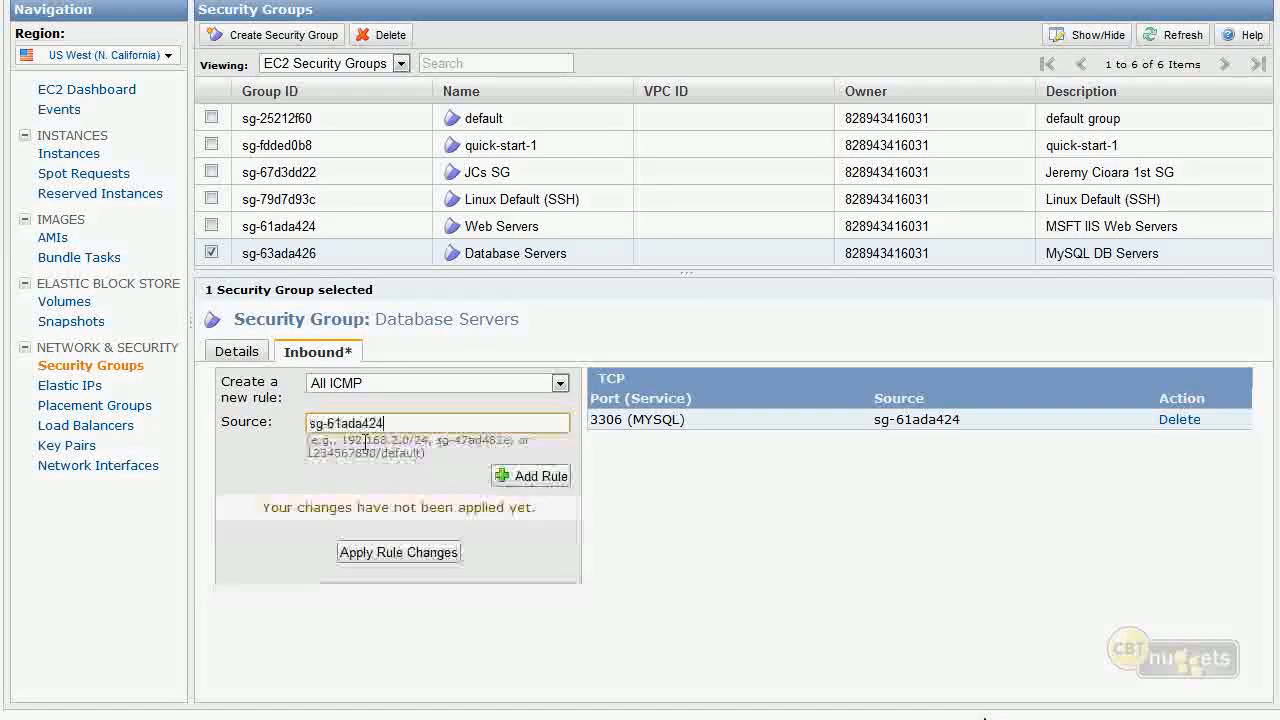
pyautogui.click(540, 477)
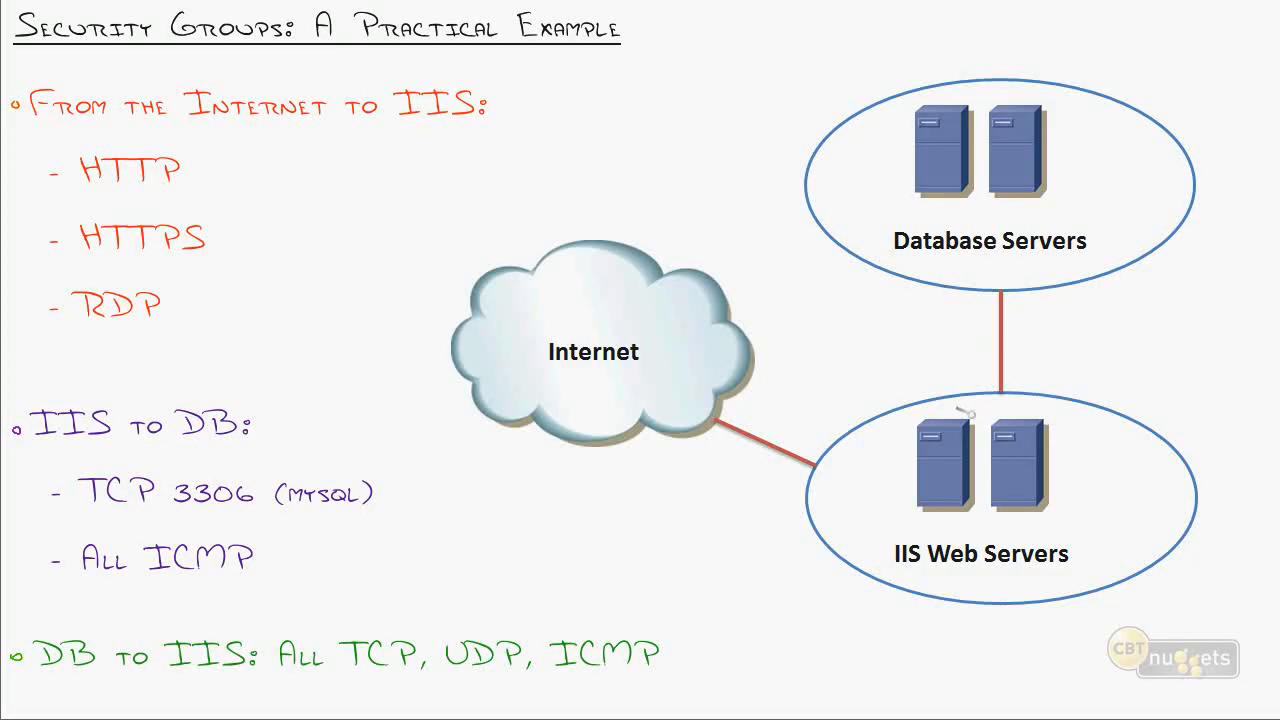
pyautogui.moveTo(968, 399)
pyautogui.mouseDown()
pyautogui.moveTo(964, 268)
pyautogui.moveTo(968, 278)
pyautogui.mouseUp()
pyautogui.moveTo(1010, 316); pyautogui.dragTo(1038, 318)
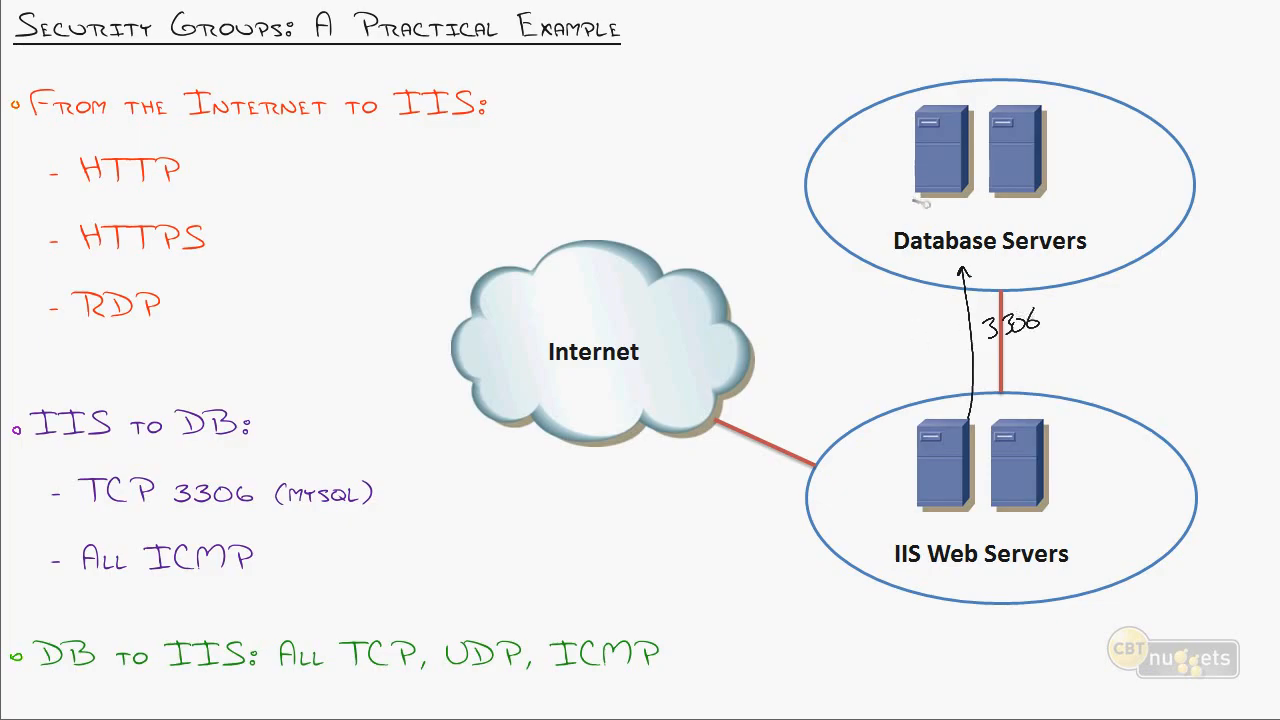